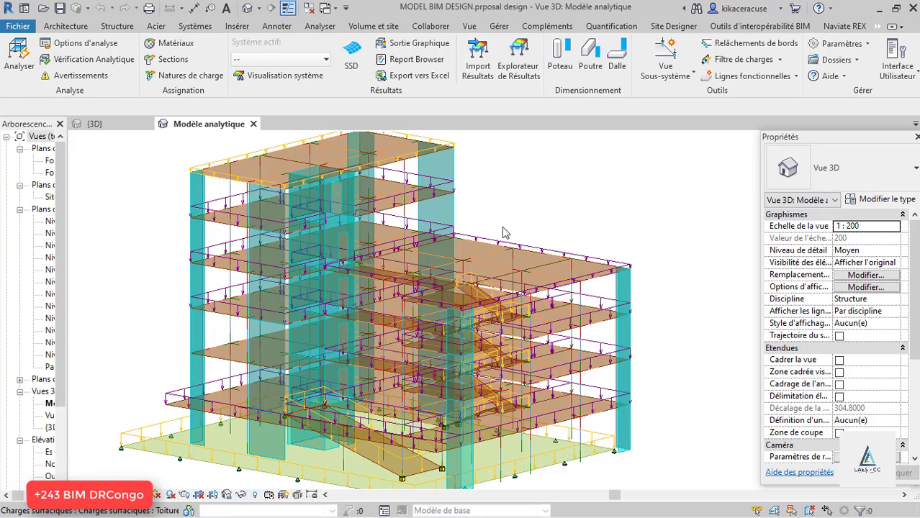
Open the analysis options for the SOFiSTiK system and confirm English as the input language
{"action": "scroll", "coordinate": [507, 243], "scroll_direction": "down", "scroll_amount": 1}
{"action": "scroll", "coordinate": [487, 239], "scroll_direction": "up", "scroll_amount": 1}
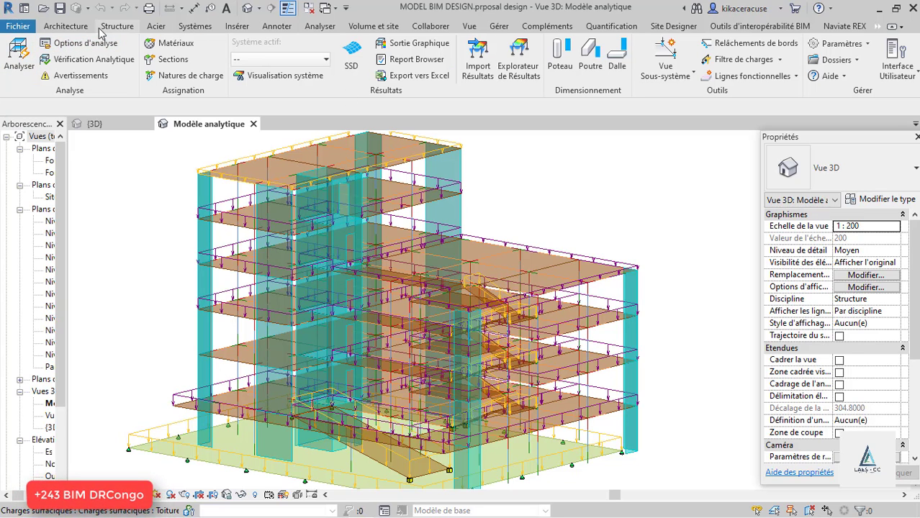
{"action": "left_click", "coordinate": [90, 43]}
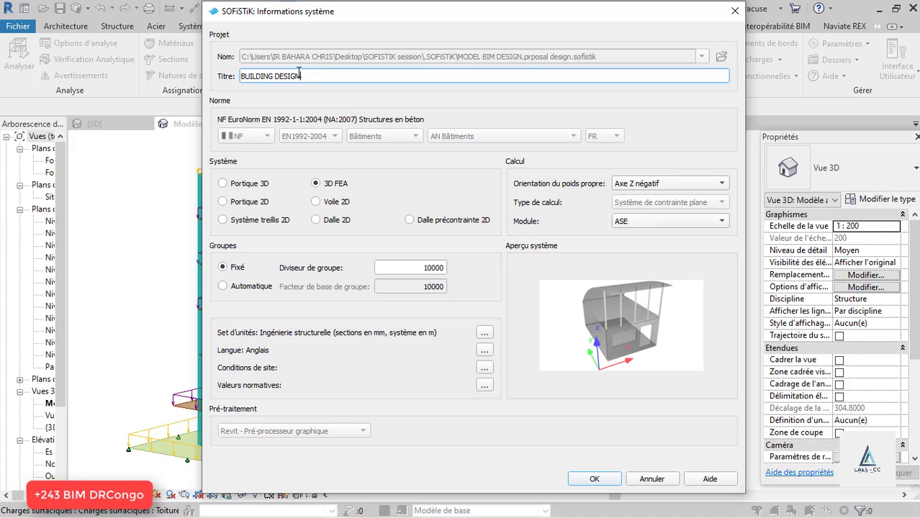
{"action": "left_click_drag", "start_coordinate": [340, 75], "coordinate": [157, 75]}
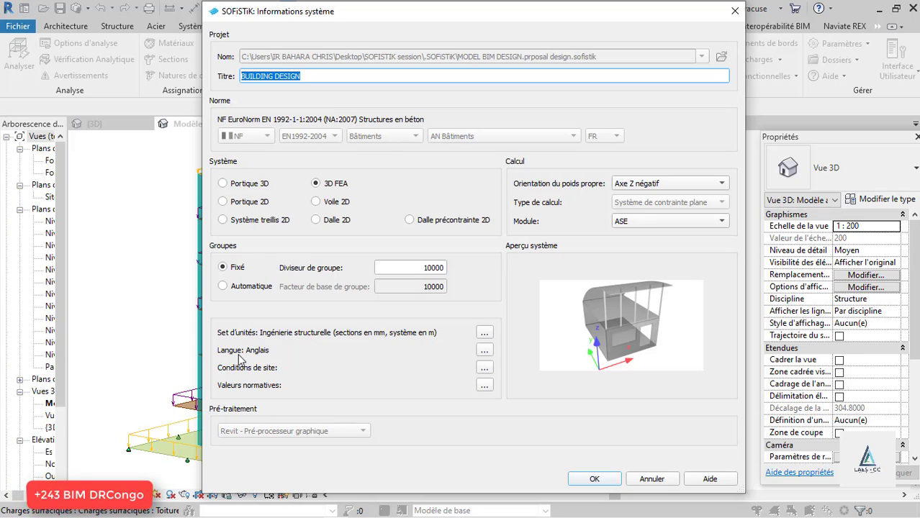
{"action": "left_click", "coordinate": [484, 351]}
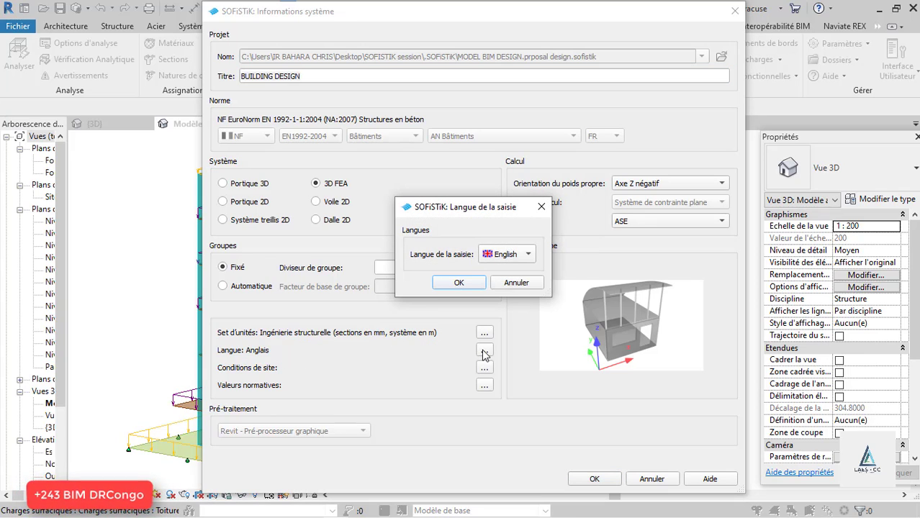
{"action": "left_click", "coordinate": [524, 259]}
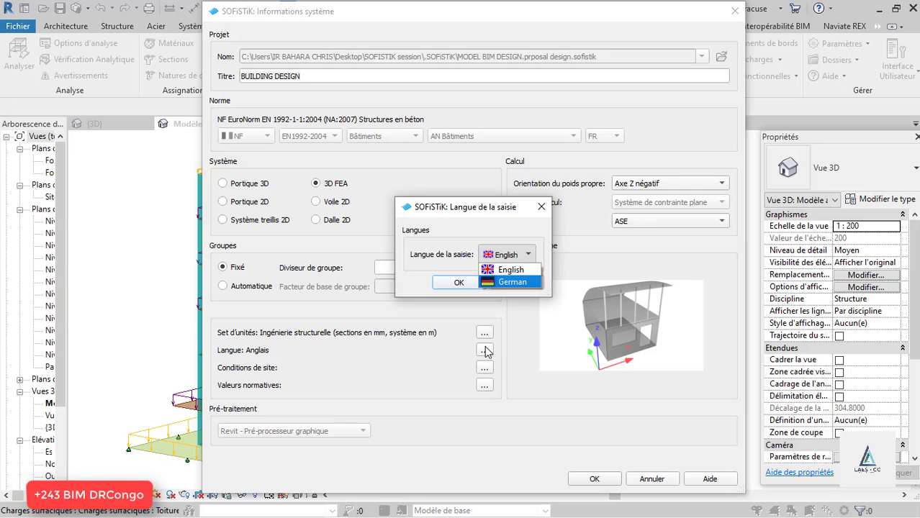
{"action": "left_click", "coordinate": [452, 315]}
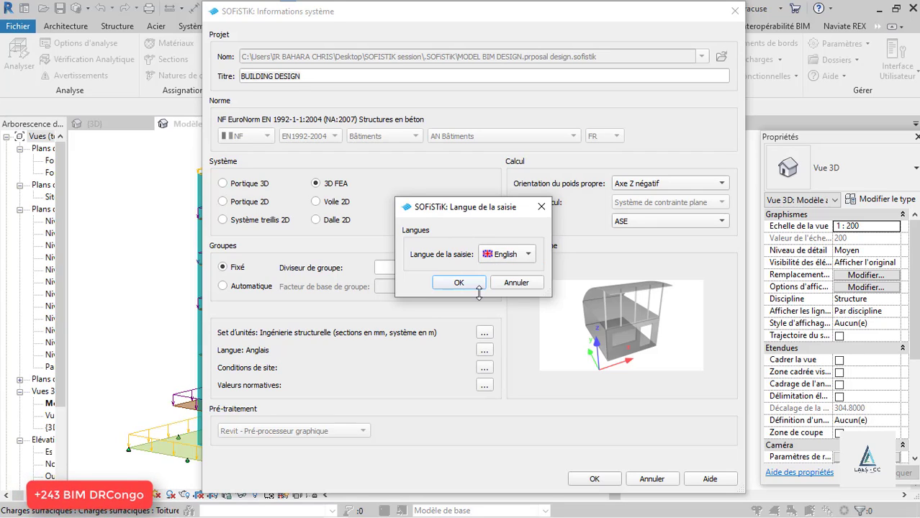
{"action": "left_click", "coordinate": [472, 284]}
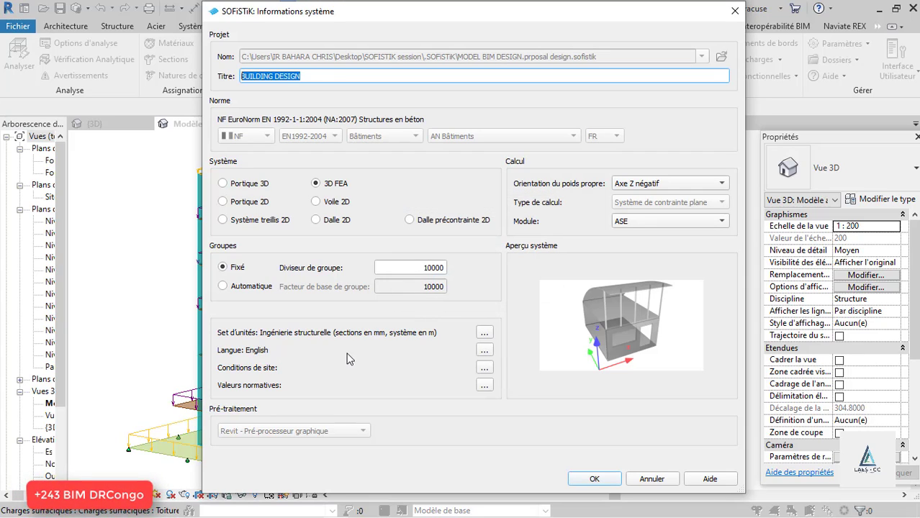
Review the available input languages again without changing the choice
{"action": "left_click", "coordinate": [485, 353]}
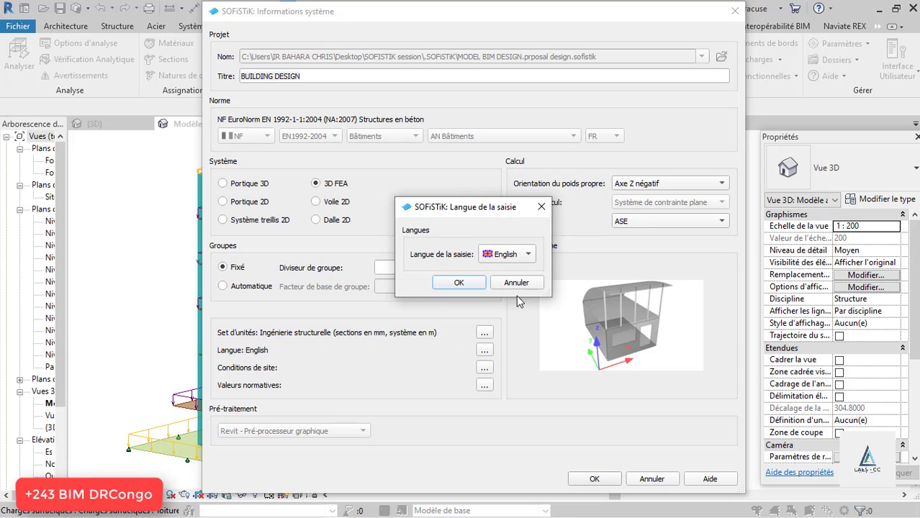
{"action": "left_click", "coordinate": [520, 257]}
{"action": "left_click", "coordinate": [519, 269]}
{"action": "left_click", "coordinate": [519, 283]}
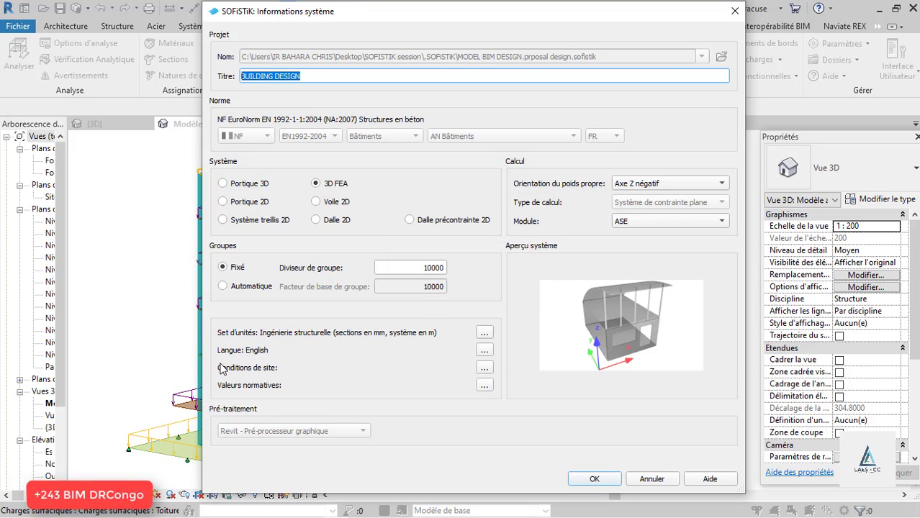
Review the site conditions and the normative design values of the system
{"action": "left_click", "coordinate": [483, 369]}
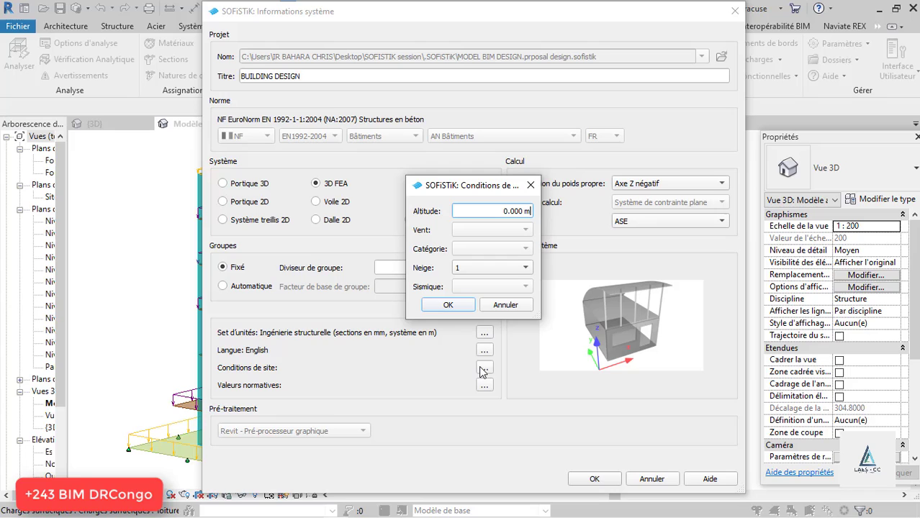
{"action": "left_click", "coordinate": [530, 185]}
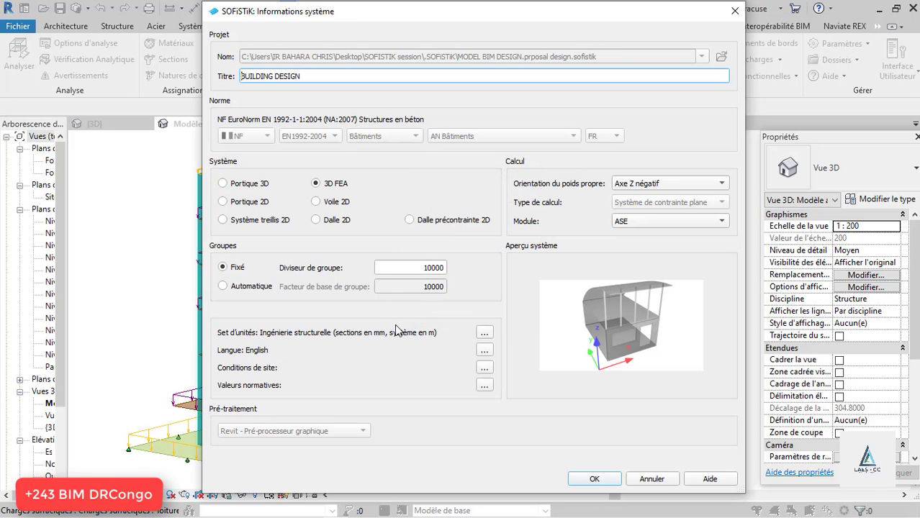
{"action": "left_click", "coordinate": [483, 387]}
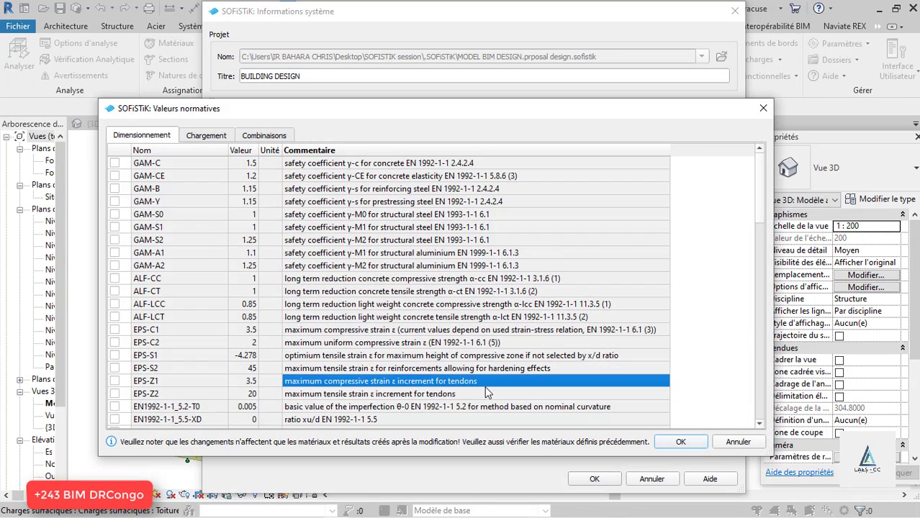
{"action": "left_click", "coordinate": [762, 108]}
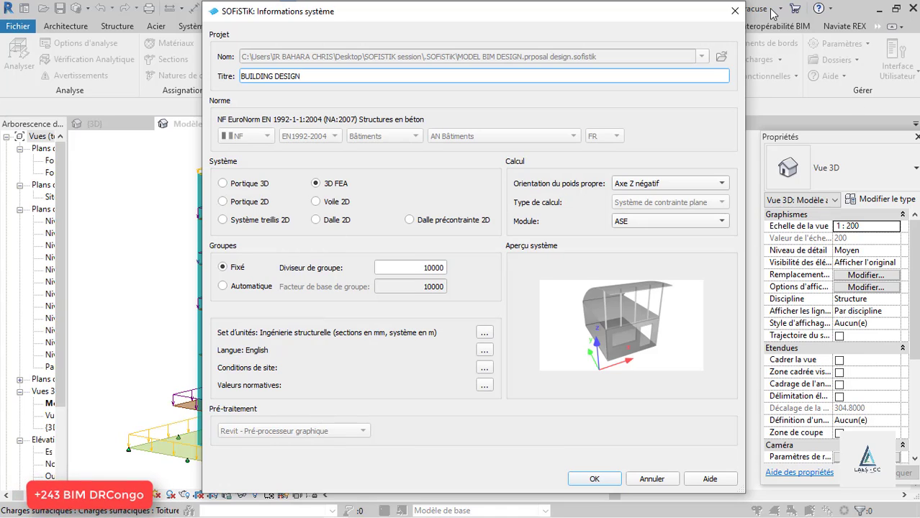
Switch to the PowerPoint presentation and show slide 7, "Sofistik and Autodesk"
{"action": "key", "text": "alt+Tab"}
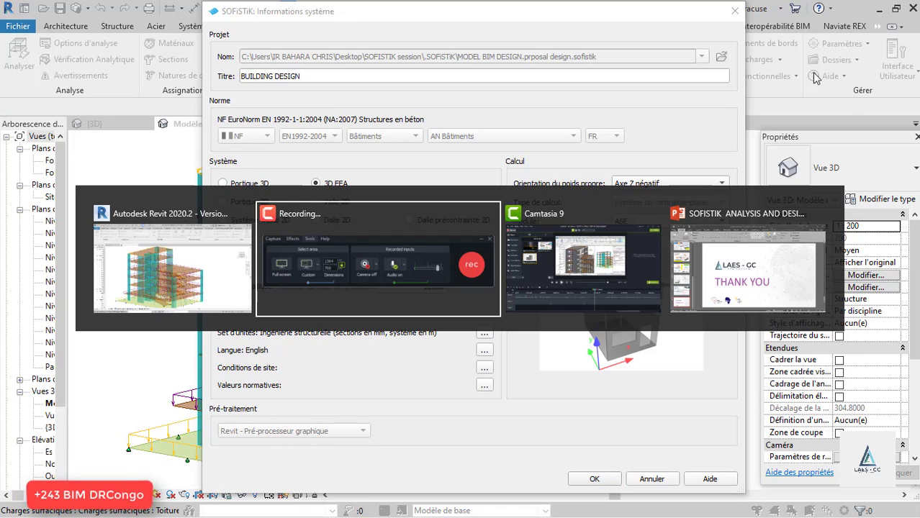
{"action": "left_click", "coordinate": [765, 262]}
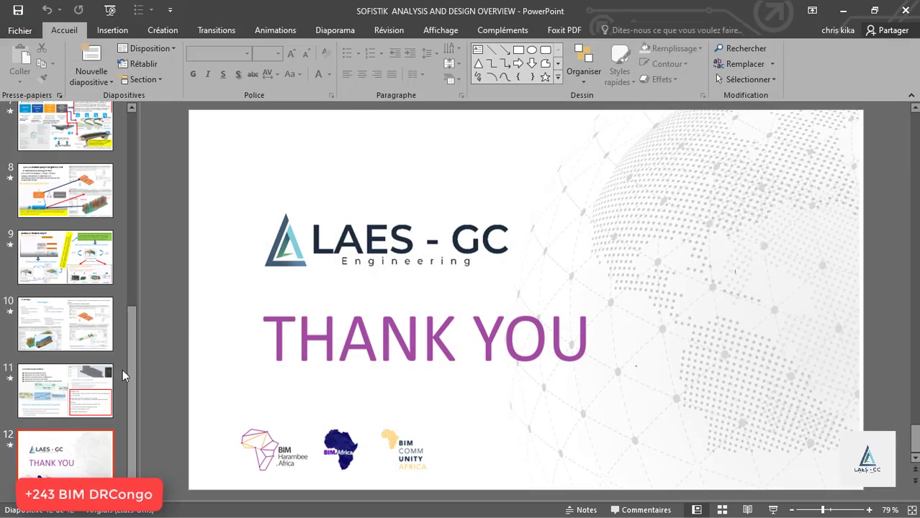
{"action": "left_click", "coordinate": [44, 387]}
{"action": "left_click", "coordinate": [46, 333]}
{"action": "left_click", "coordinate": [52, 279]}
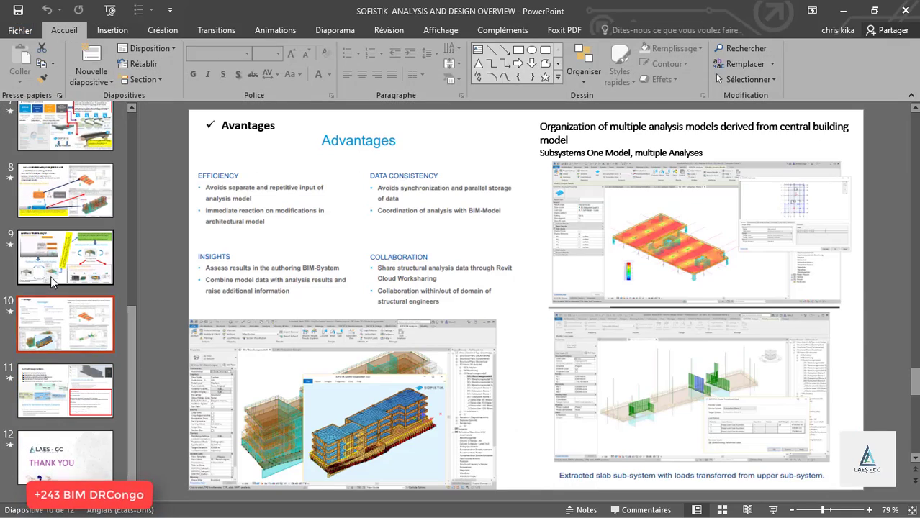
{"action": "scroll", "coordinate": [65, 232], "scroll_direction": "up", "scroll_amount": 3}
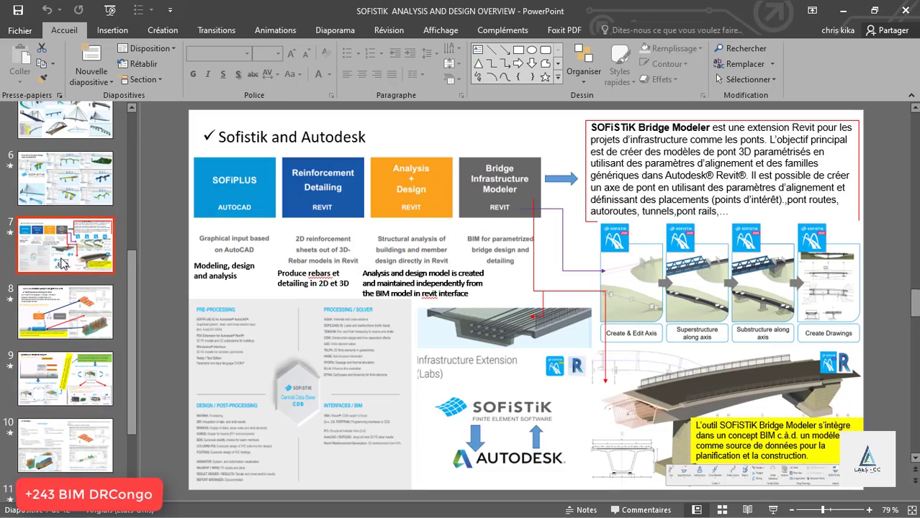
{"action": "left_click", "coordinate": [65, 263]}
Enlarge the SOFiSTiK Central Data Base diagram on the slide to read its module lists, and undo the enlargement
{"action": "left_click", "coordinate": [380, 327]}
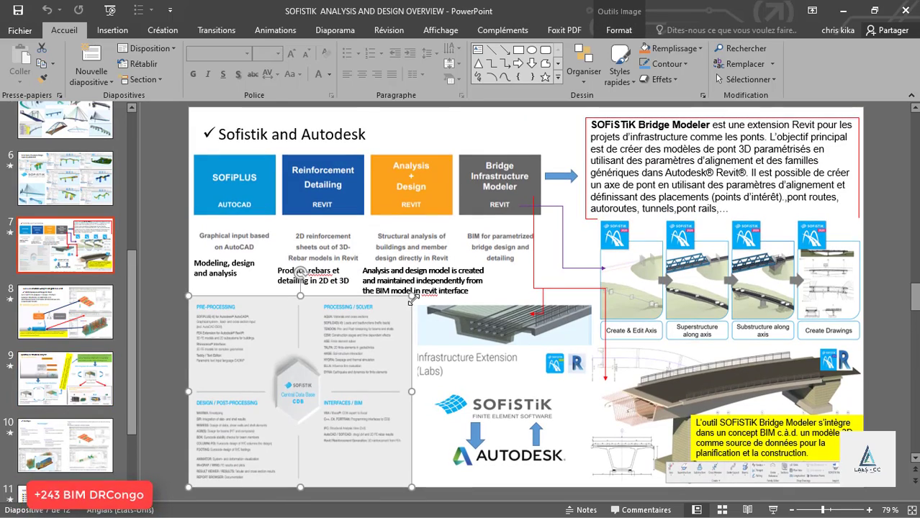
{"action": "left_click_drag", "start_coordinate": [412, 296], "coordinate": [614, 141]}
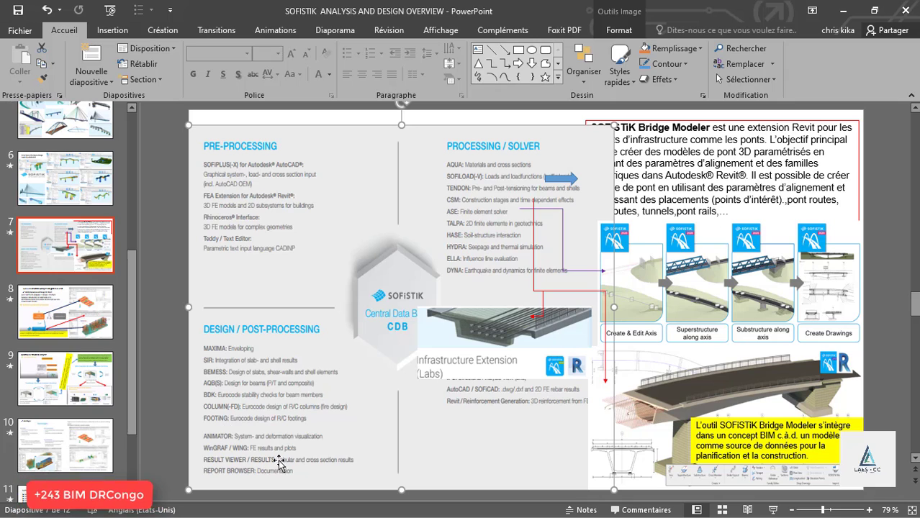
{"action": "left_click", "coordinate": [516, 325]}
{"action": "left_click", "coordinate": [594, 170]}
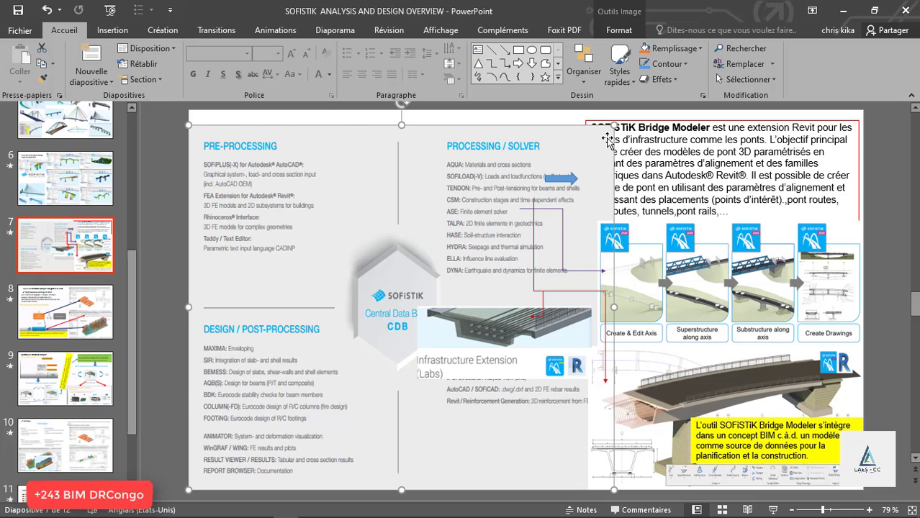
{"action": "key", "text": "ctrl+z"}
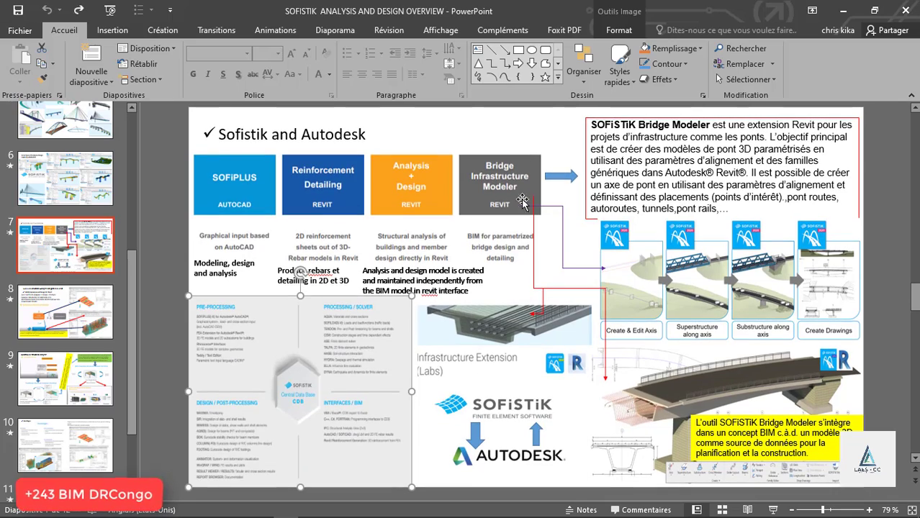
Return to Revit and accept the SOFiSTiK system information
{"action": "left_click", "coordinate": [844, 10]}
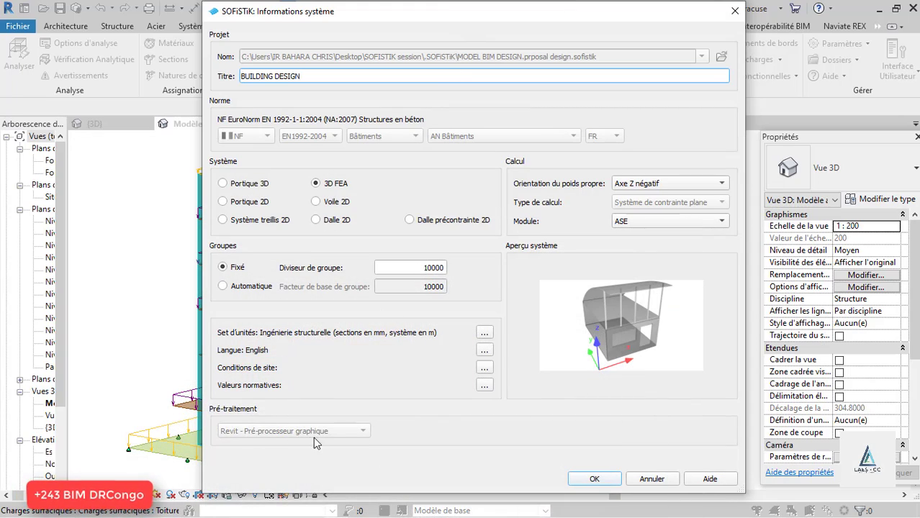
{"action": "left_click", "coordinate": [589, 479]}
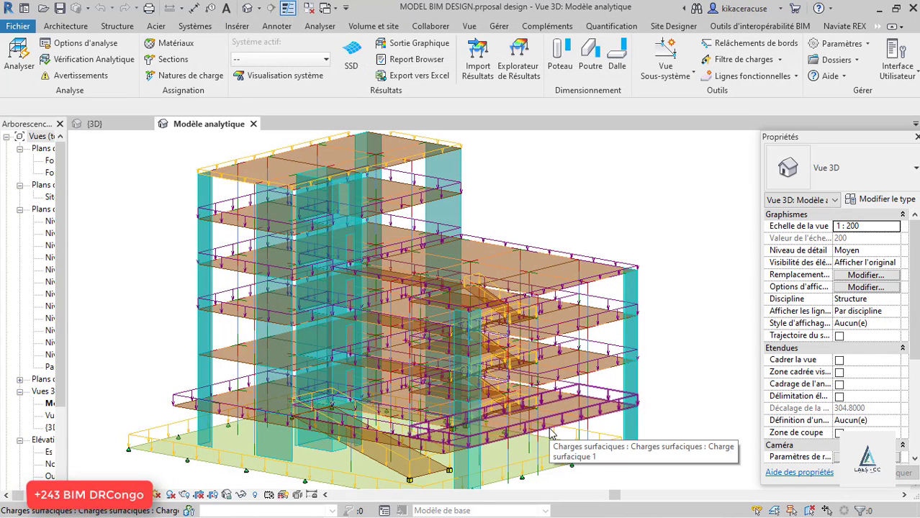
Start a new (EN 1992) Standard Concrete material in the SOFiSTiK data management and set its classification to 25
{"action": "left_click", "coordinate": [843, 43]}
{"action": "left_click", "coordinate": [847, 76]}
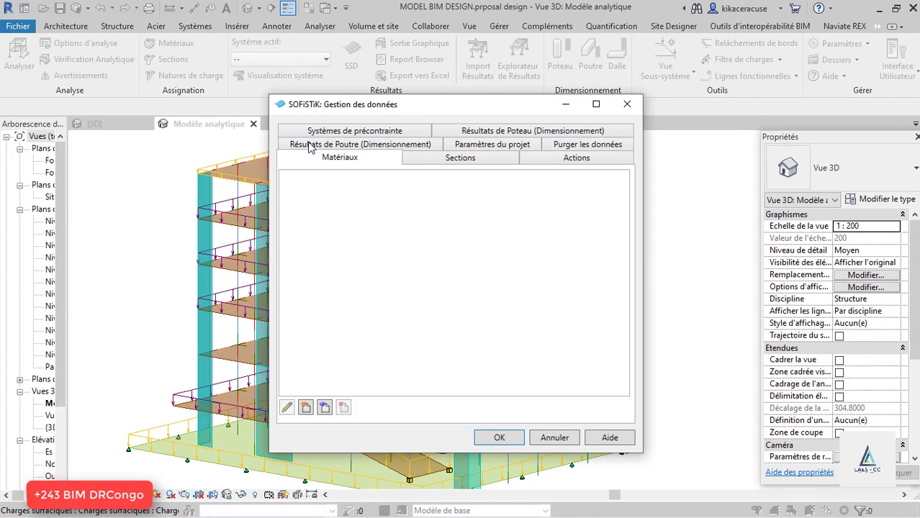
{"action": "left_click", "coordinate": [306, 407]}
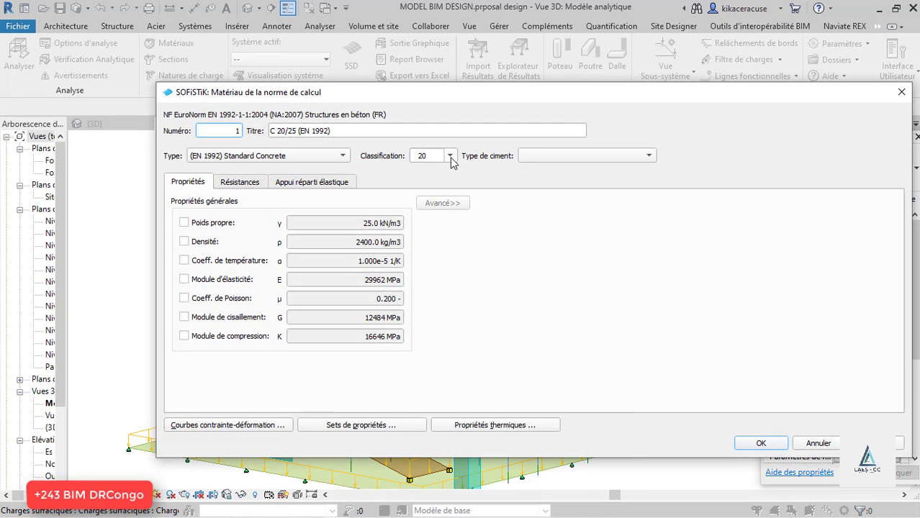
{"action": "left_click", "coordinate": [450, 157]}
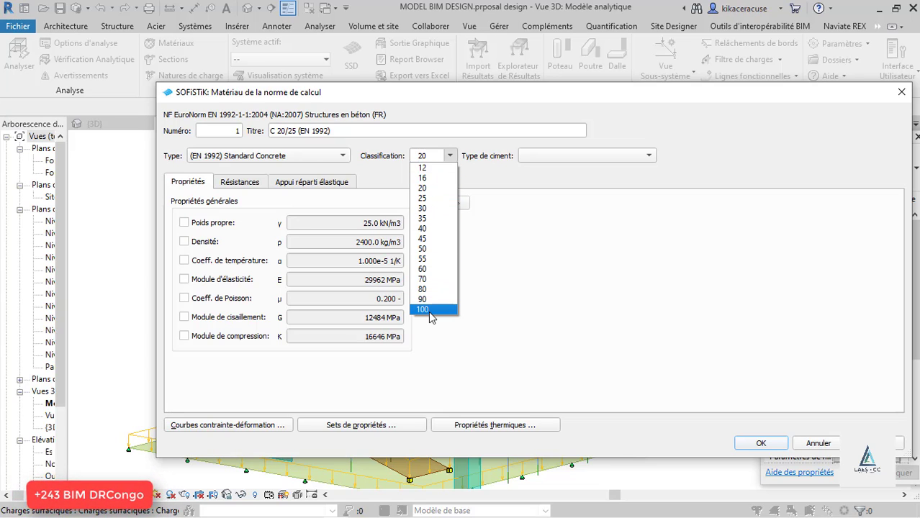
{"action": "left_click", "coordinate": [434, 206]}
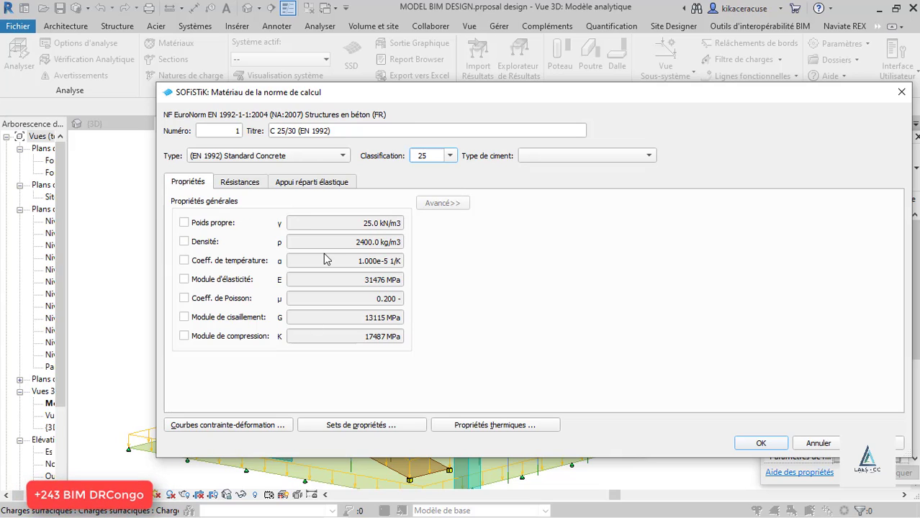
Make all seven general properties of the C 25/30 concrete editable, from self-weight through compression modulus
{"action": "left_click", "coordinate": [209, 224]}
{"action": "left_click", "coordinate": [201, 243]}
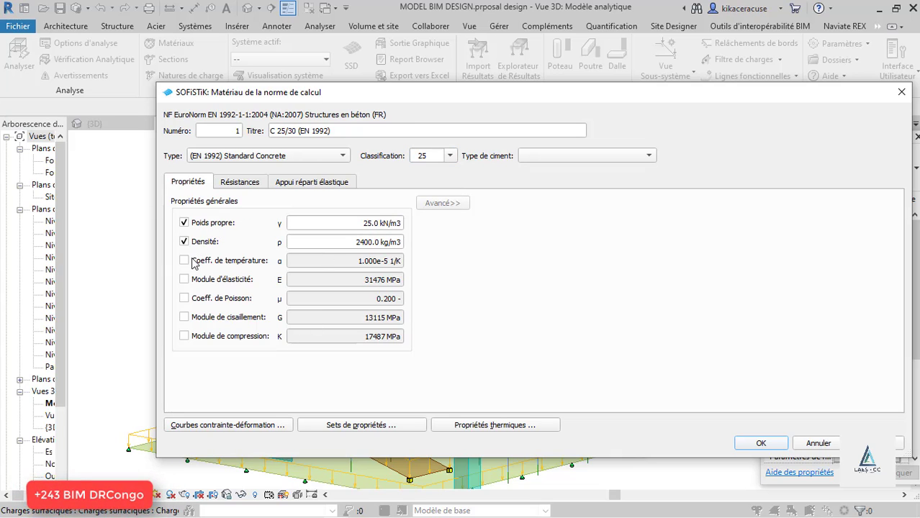
{"action": "left_click", "coordinate": [193, 261]}
{"action": "left_click", "coordinate": [192, 282]}
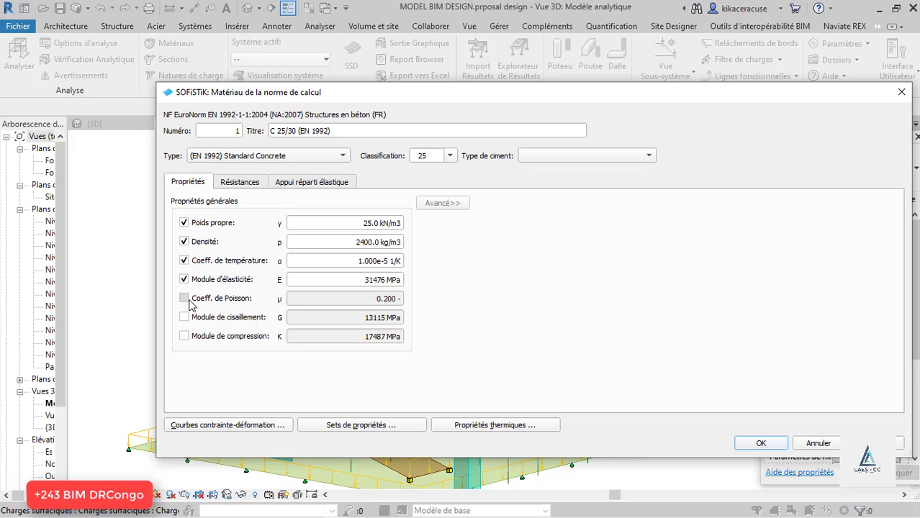
{"action": "left_click", "coordinate": [191, 301]}
{"action": "left_click", "coordinate": [191, 318]}
{"action": "left_click", "coordinate": [192, 338]}
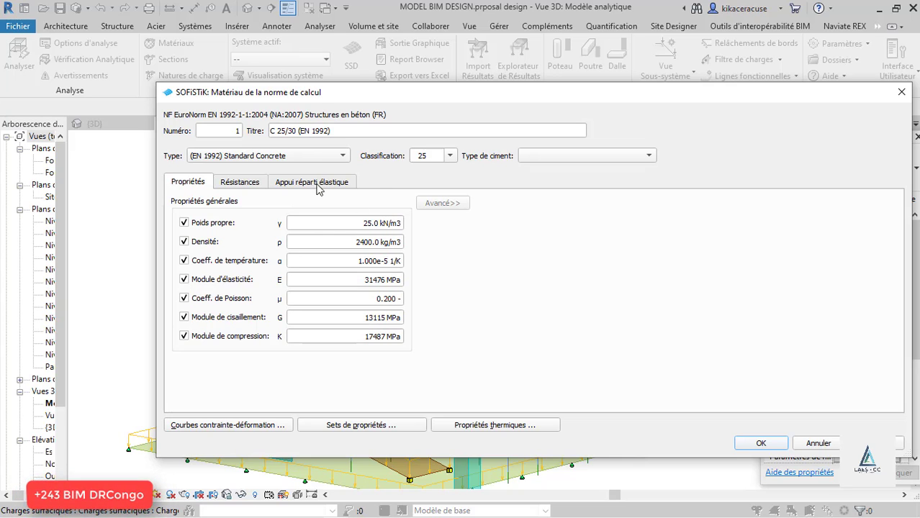
Make the concrete's effective, tensile, lower-fractile, bond and mean strengths, service elastic modulus and fracture energy editable, skipping fatigue strength
{"action": "left_click", "coordinate": [239, 182]}
{"action": "left_click", "coordinate": [195, 223]}
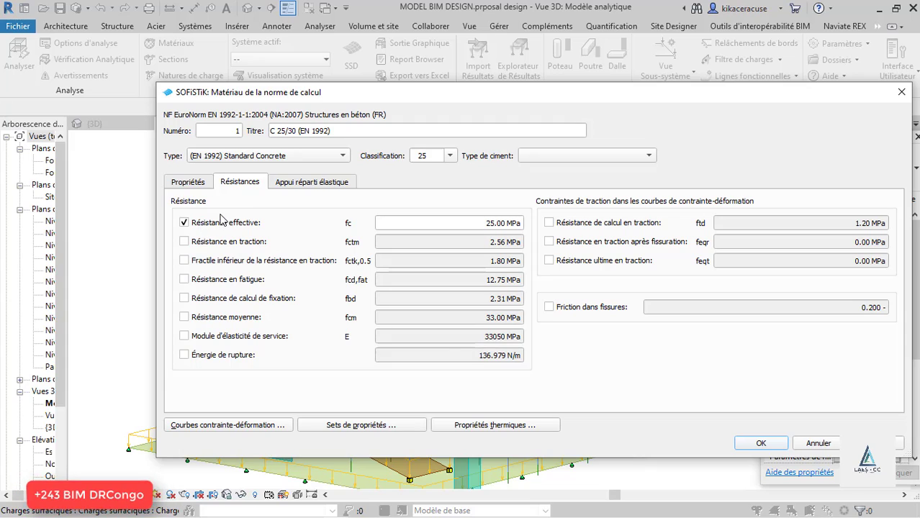
{"action": "left_click", "coordinate": [209, 245]}
{"action": "left_click", "coordinate": [200, 262]}
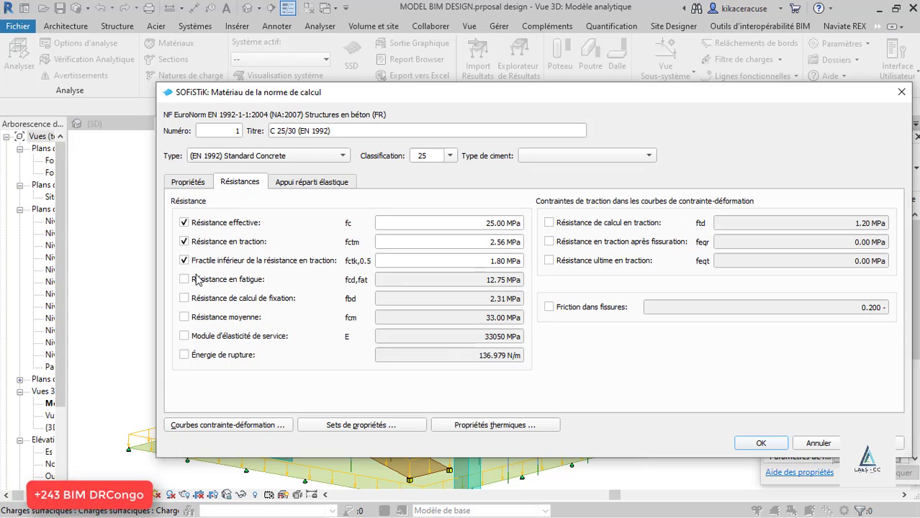
{"action": "left_click", "coordinate": [193, 301]}
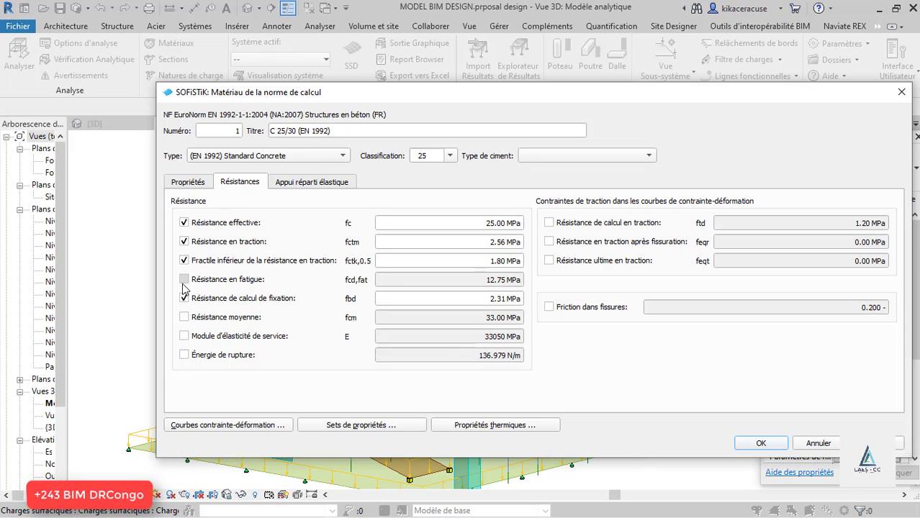
{"action": "left_click", "coordinate": [187, 317]}
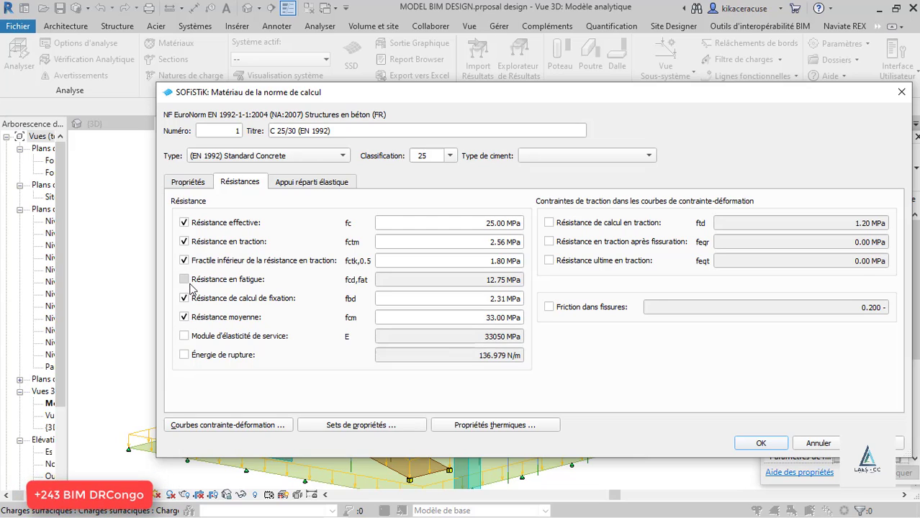
{"action": "left_click", "coordinate": [185, 336]}
{"action": "left_click", "coordinate": [185, 356]}
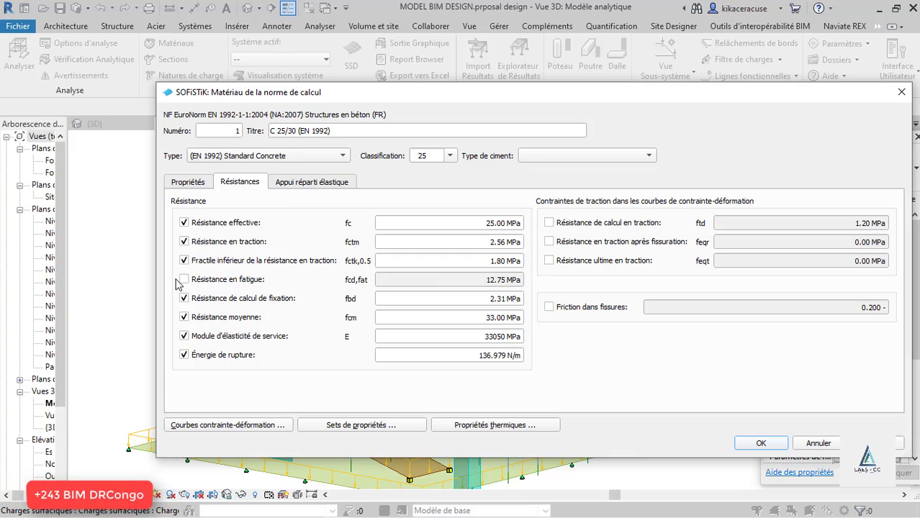
Make the concrete's fatigue strength editable and check its elastic bedding settings
{"action": "left_click", "coordinate": [184, 280]}
{"action": "left_click", "coordinate": [320, 186]}
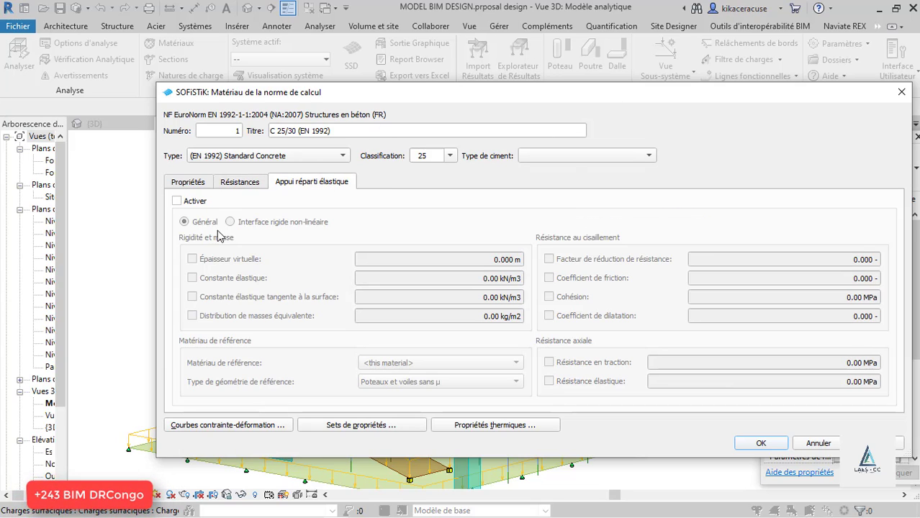
{"action": "left_click", "coordinate": [189, 182]}
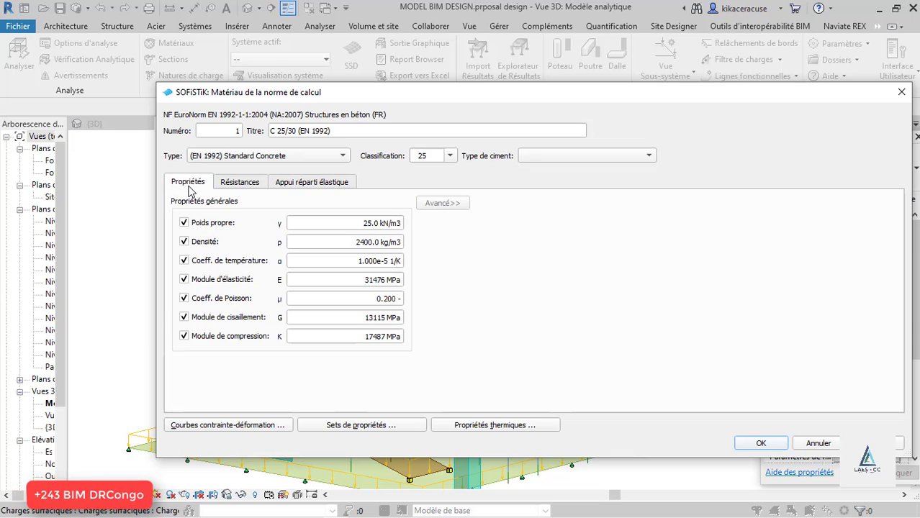
Review the concrete's stress-strain curves for the ultimate limit state, serviceability limit state and calculation values, and accept them
{"action": "left_click", "coordinate": [269, 428]}
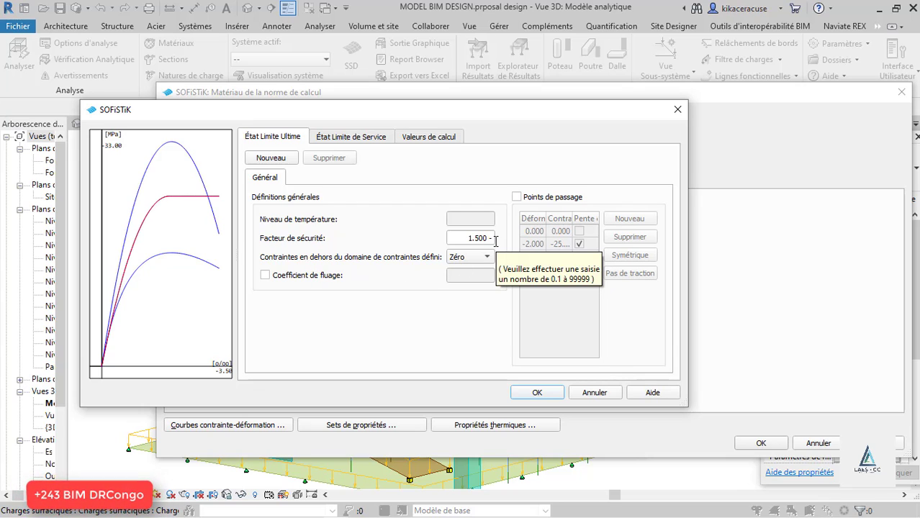
{"action": "left_click", "coordinate": [364, 140]}
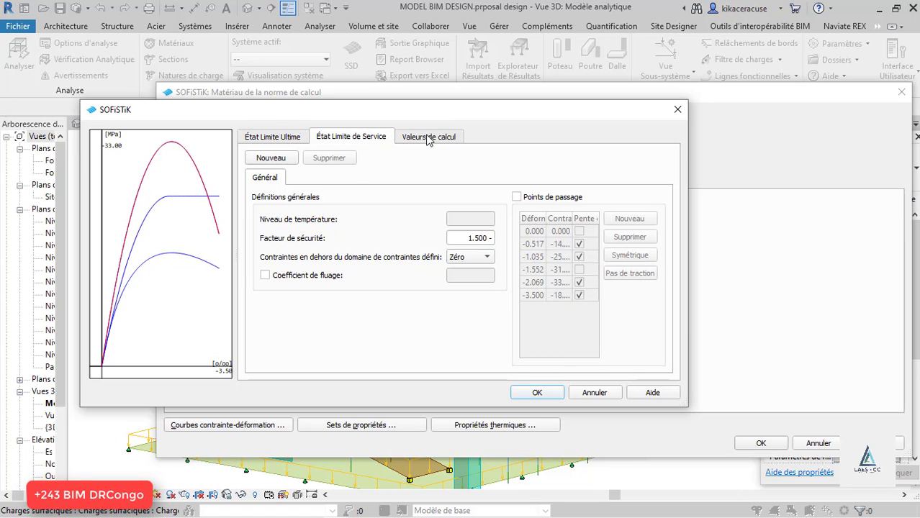
{"action": "left_click", "coordinate": [429, 138]}
{"action": "left_click", "coordinate": [535, 393]}
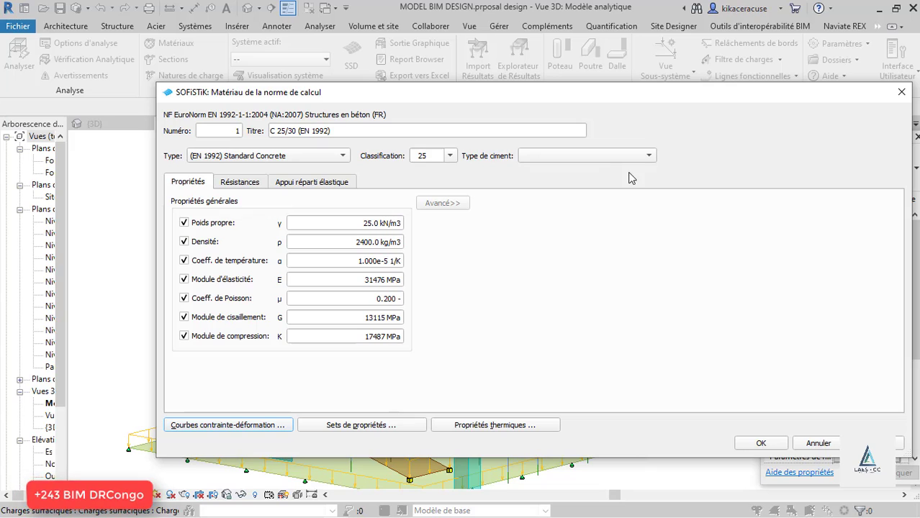
Set the concrete's cement type to normal hardening and accept the material
{"action": "left_click", "coordinate": [611, 155]}
{"action": "left_click", "coordinate": [584, 177]}
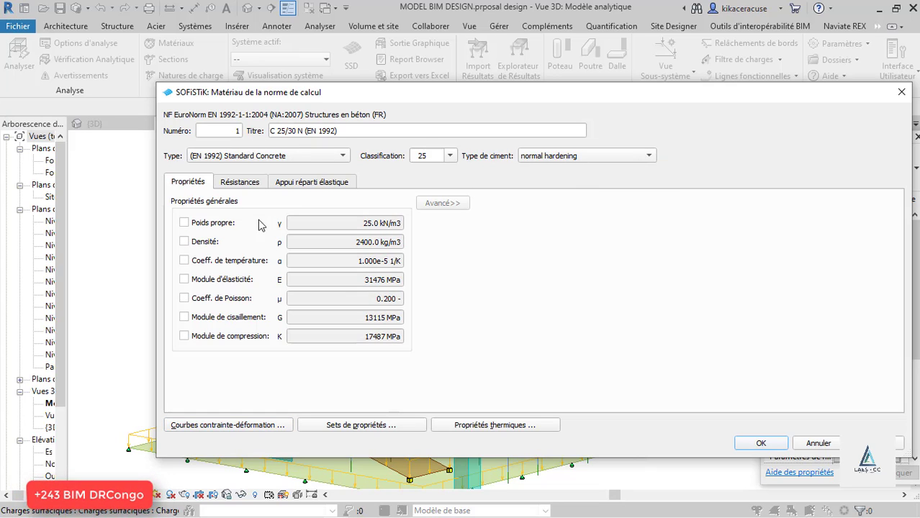
{"action": "left_click", "coordinate": [761, 443]}
Reopen the C 25/30 N (EN 1992) material, review its general properties and strengths, and accept it
{"action": "left_click", "coordinate": [341, 179]}
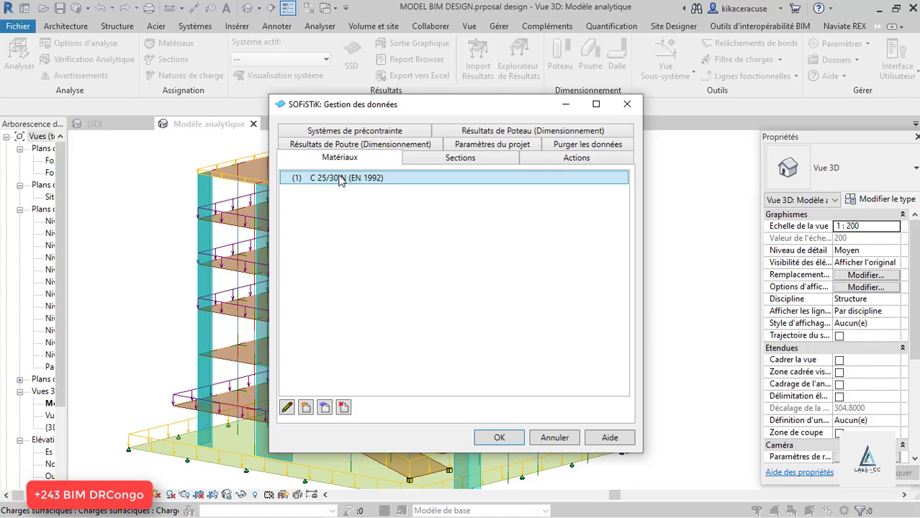
{"action": "left_click", "coordinate": [286, 407]}
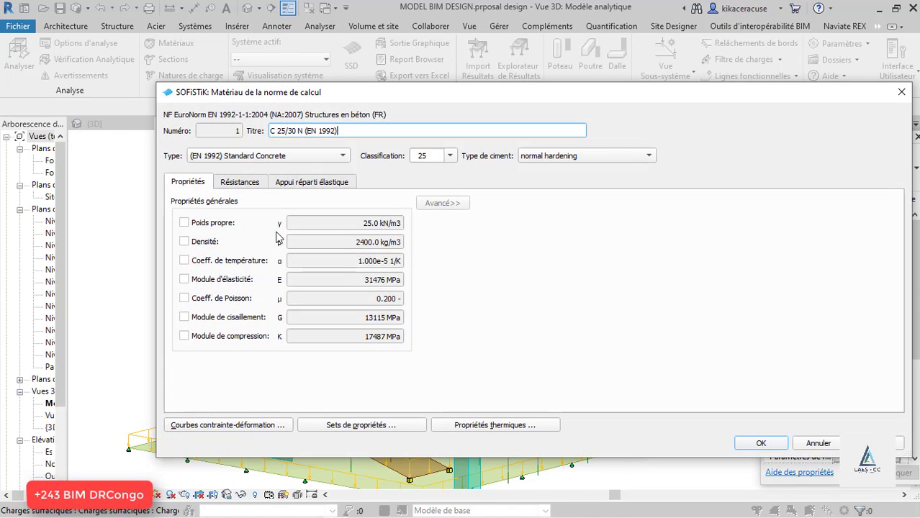
{"action": "left_click", "coordinate": [188, 223]}
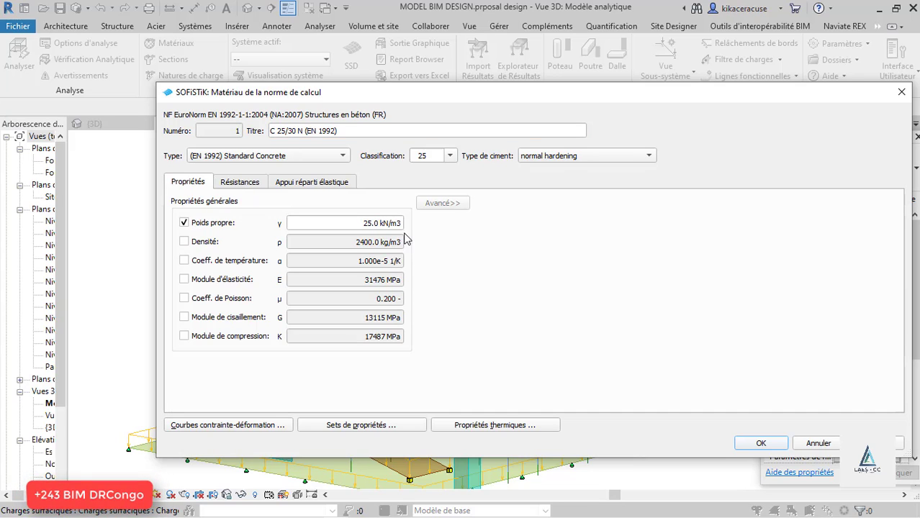
{"action": "left_click", "coordinate": [214, 227]}
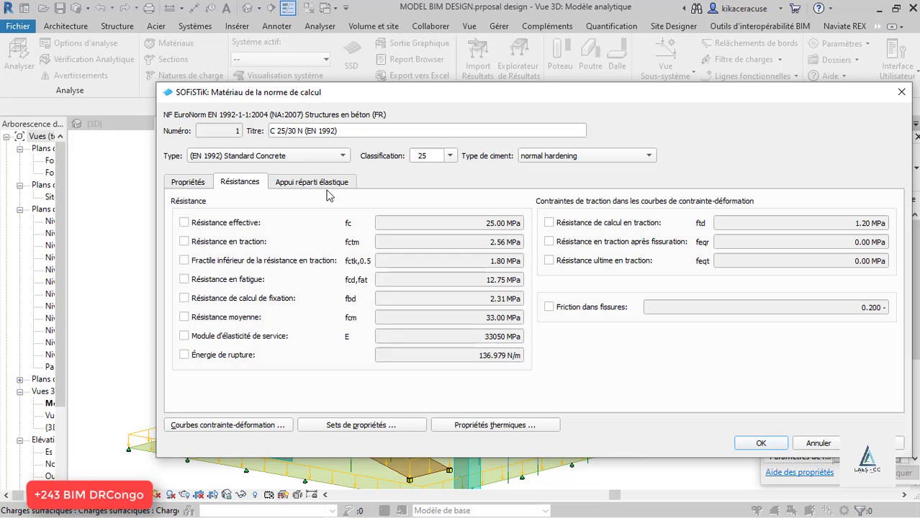
{"action": "left_click", "coordinate": [202, 184]}
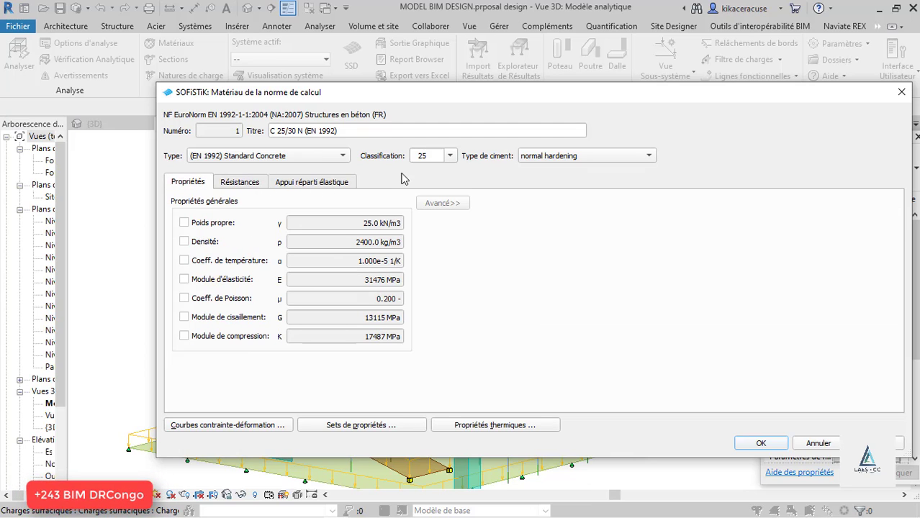
{"action": "left_click", "coordinate": [760, 443]}
Review the section, prestressing, column and beam result, project parameter and purge categories, and accept the SOFiSTiK data management
{"action": "left_click", "coordinate": [445, 162]}
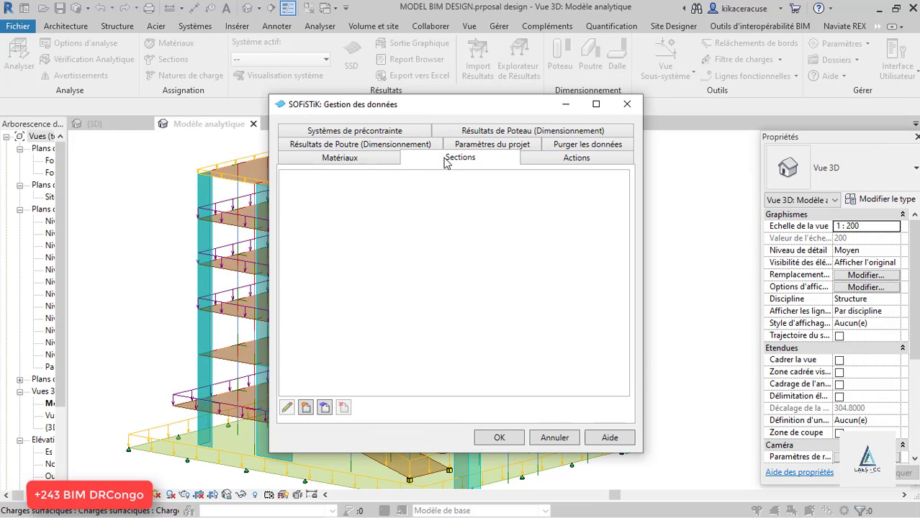
{"action": "left_click", "coordinate": [315, 131]}
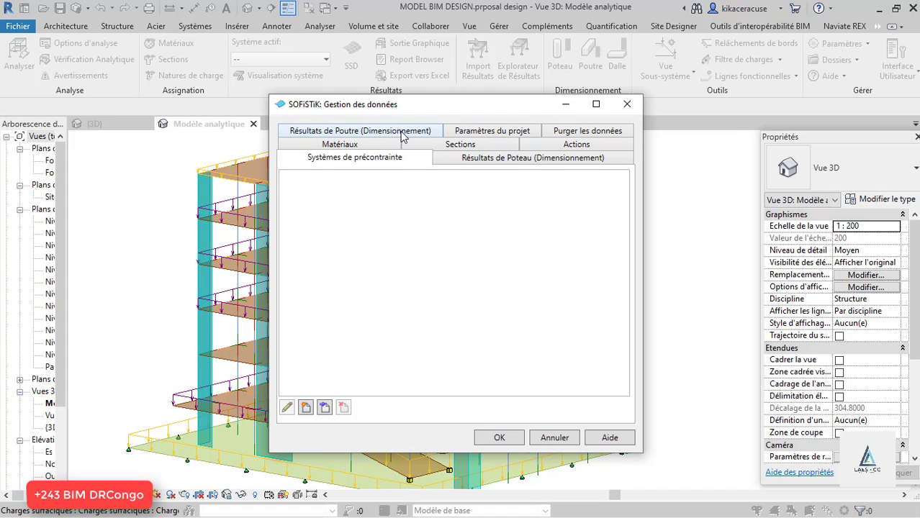
{"action": "left_click", "coordinate": [334, 146]}
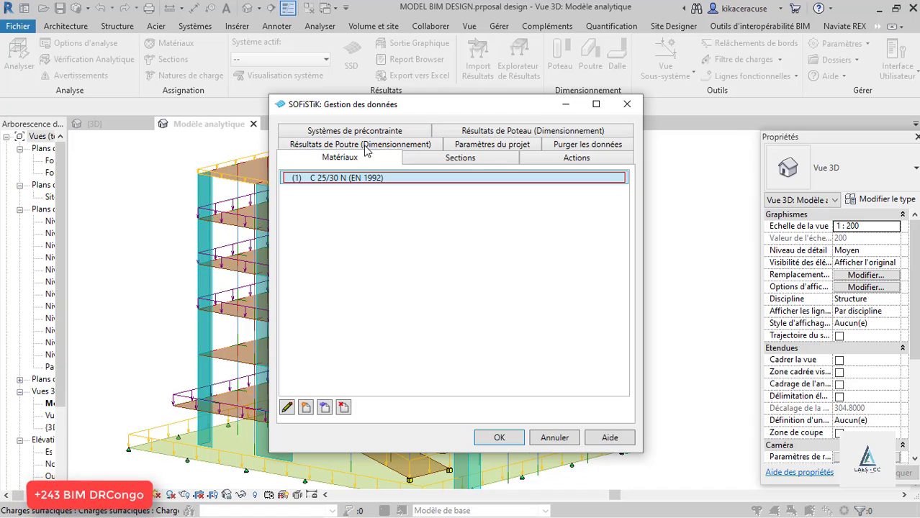
{"action": "left_click", "coordinate": [522, 134]}
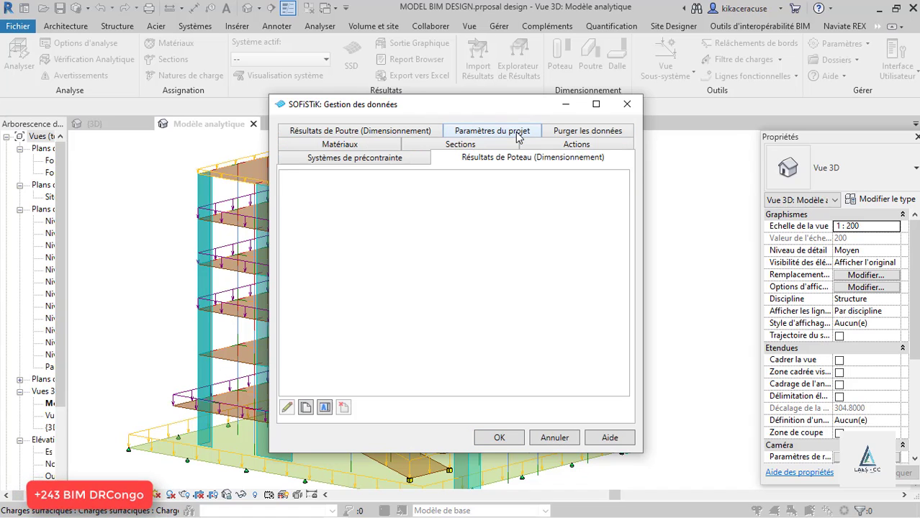
{"action": "left_click", "coordinate": [344, 148]}
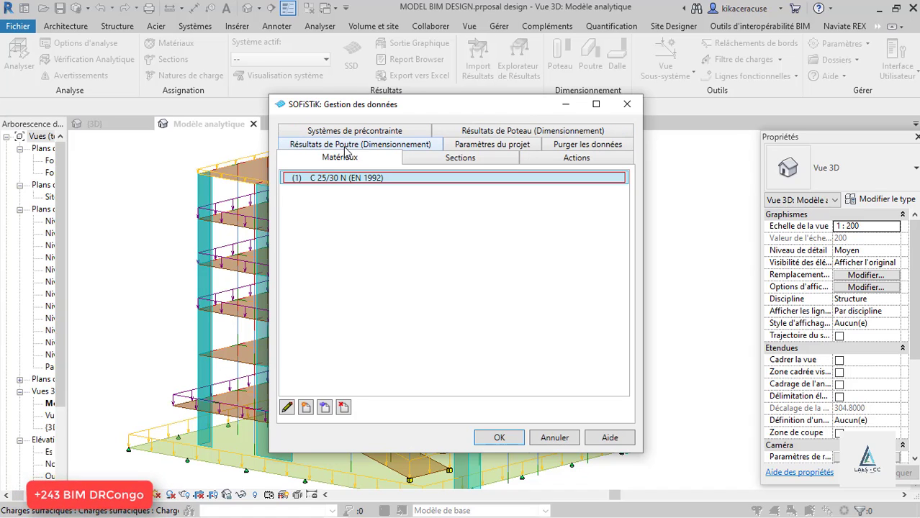
{"action": "left_click", "coordinate": [487, 147]}
{"action": "left_click", "coordinate": [598, 160]}
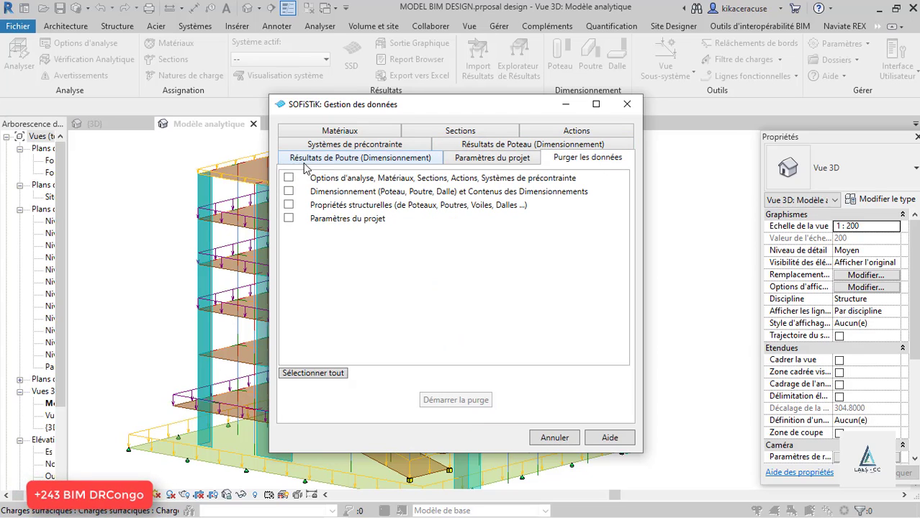
{"action": "left_click", "coordinate": [301, 159]}
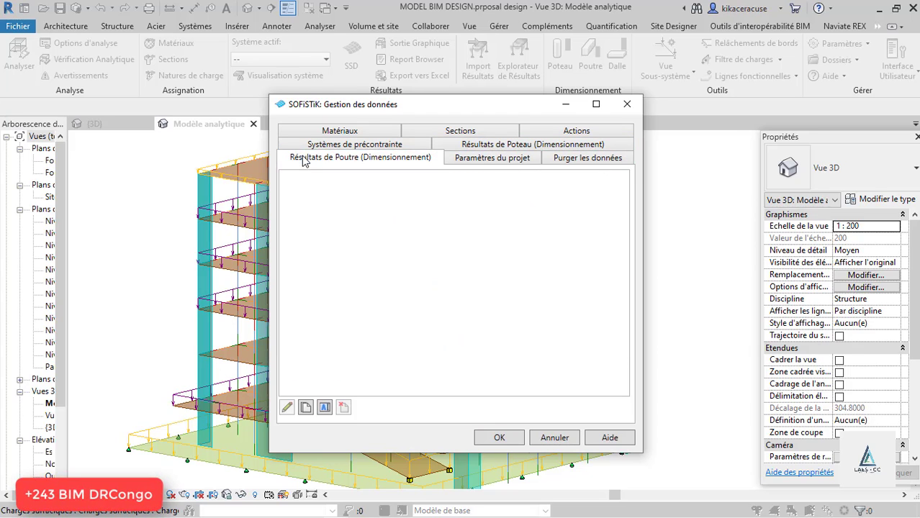
{"action": "left_click", "coordinate": [334, 135]}
{"action": "left_click", "coordinate": [511, 442]}
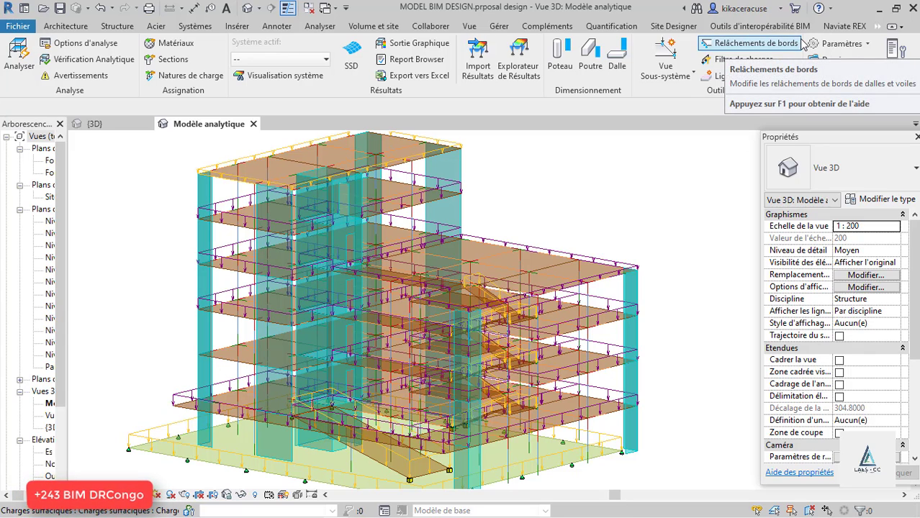
{"action": "left_click", "coordinate": [840, 44]}
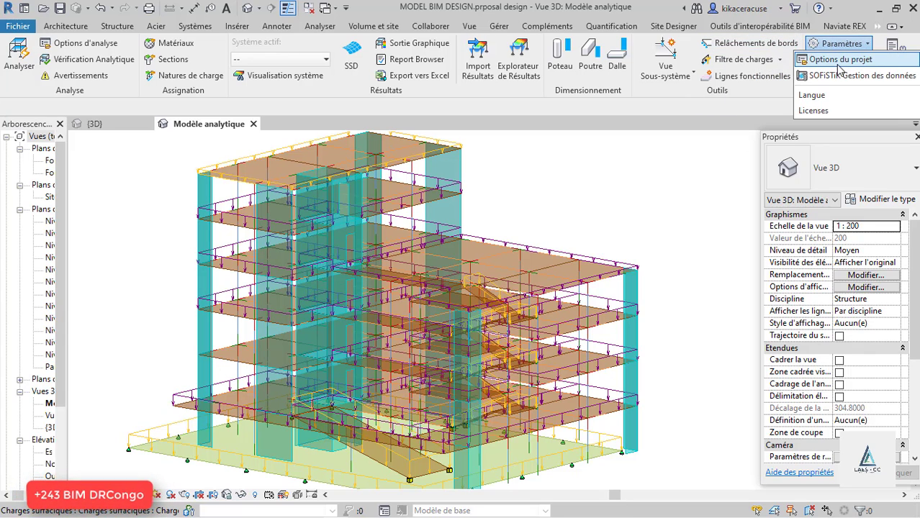
{"action": "left_click", "coordinate": [690, 204]}
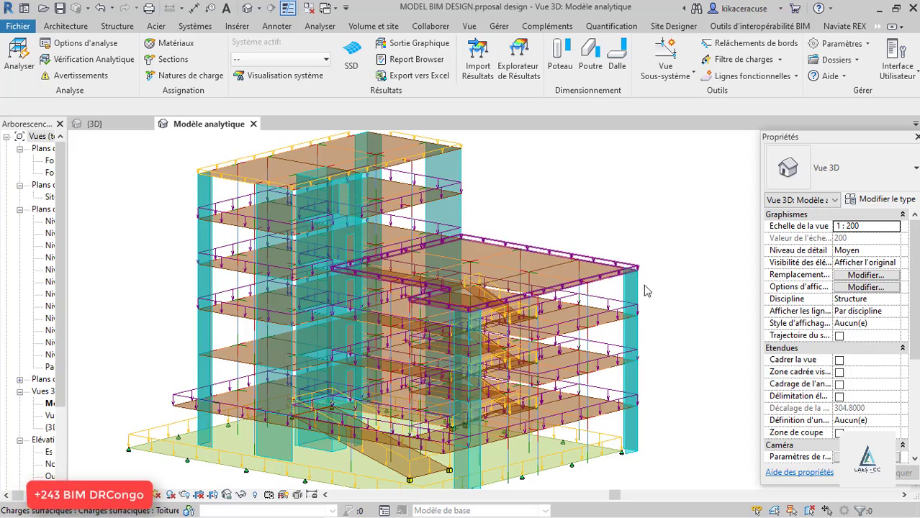
Start the SOFiSTiK edge releases command and examine the selectable slab and wall edge lines across the analytical model
{"action": "scroll", "coordinate": [647, 292], "scroll_direction": "up", "scroll_amount": 5}
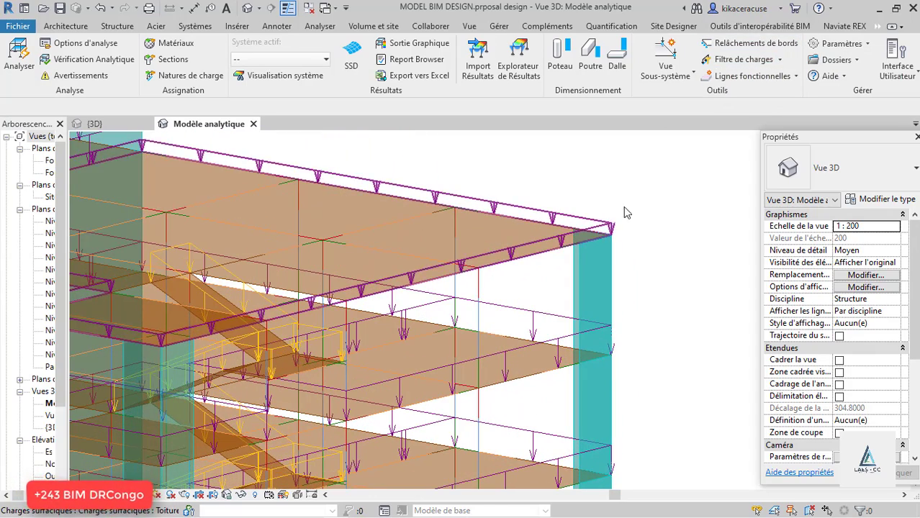
{"action": "scroll", "coordinate": [577, 249], "scroll_direction": "up", "scroll_amount": 3}
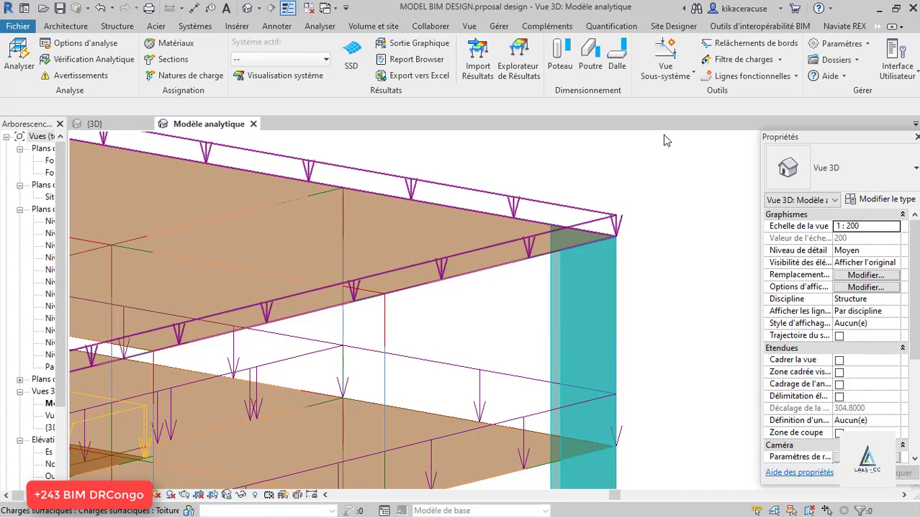
{"action": "left_click", "coordinate": [748, 49]}
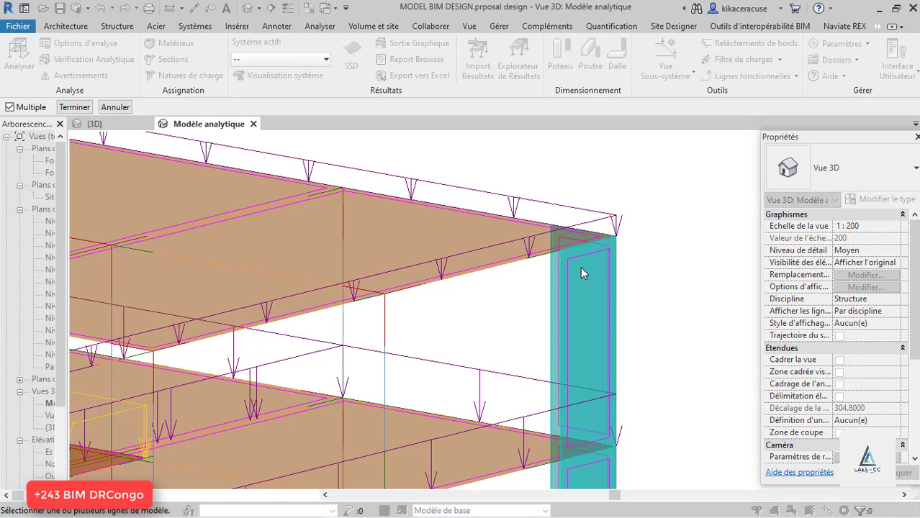
{"action": "scroll", "coordinate": [554, 200], "scroll_direction": "down", "scroll_amount": 1}
{"action": "scroll", "coordinate": [555, 200], "scroll_direction": "down", "scroll_amount": 3}
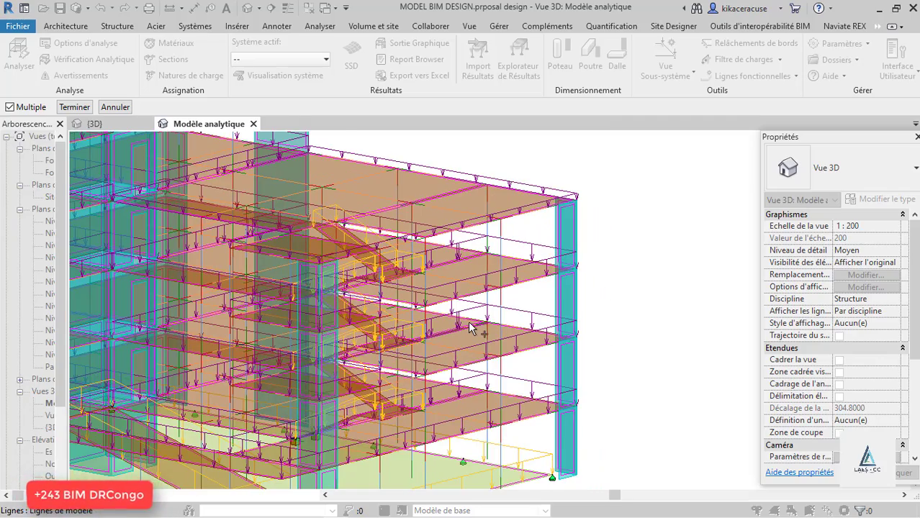
{"action": "scroll", "coordinate": [473, 328], "scroll_direction": "down", "scroll_amount": 2}
{"action": "scroll", "coordinate": [95, 147], "scroll_direction": "up", "scroll_amount": 3}
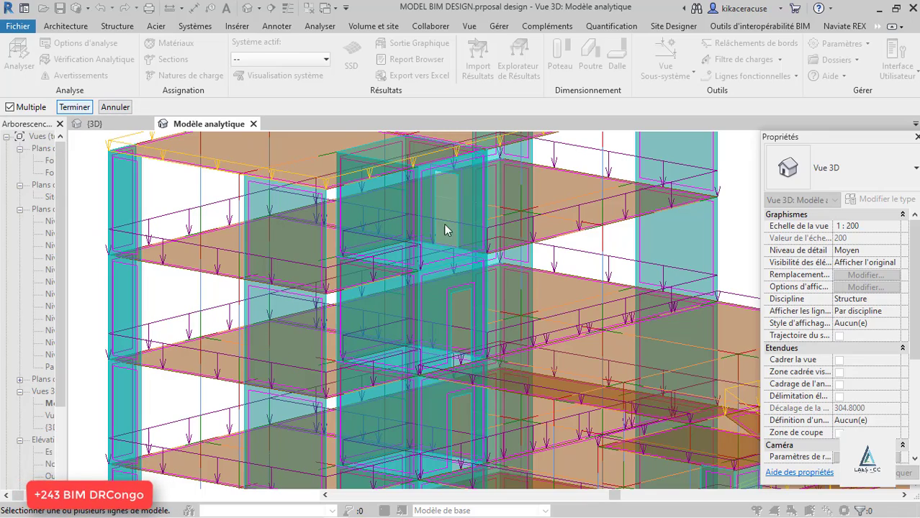
{"action": "scroll", "coordinate": [493, 411], "scroll_direction": "down", "scroll_amount": 2}
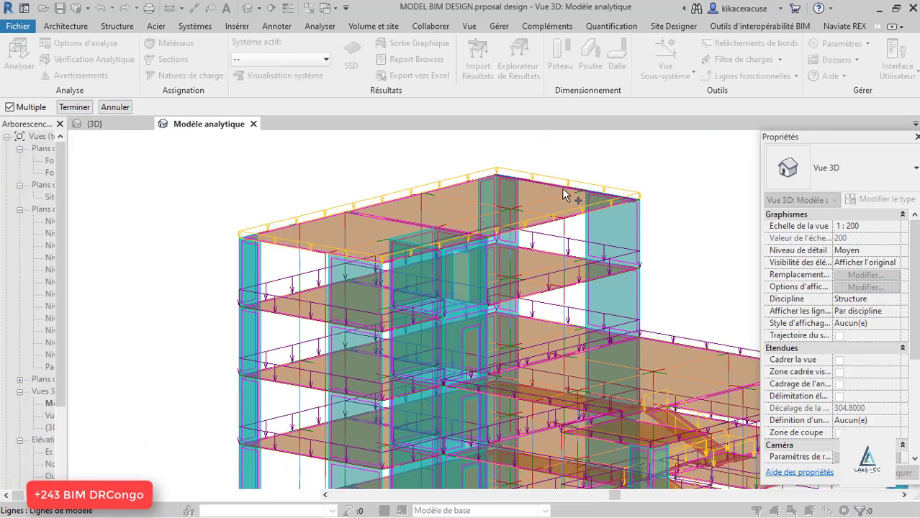
{"action": "scroll", "coordinate": [283, 181], "scroll_direction": "down", "scroll_amount": 2}
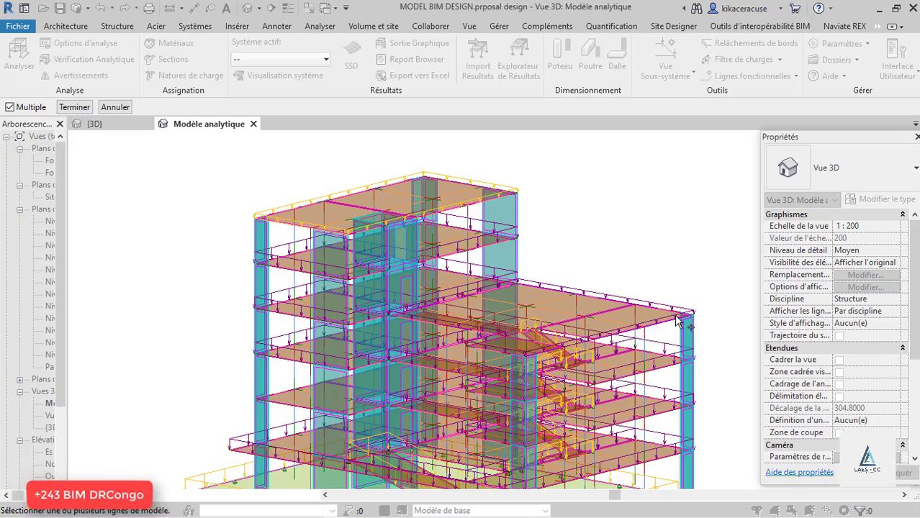
{"action": "scroll", "coordinate": [689, 333], "scroll_direction": "up", "scroll_amount": 3}
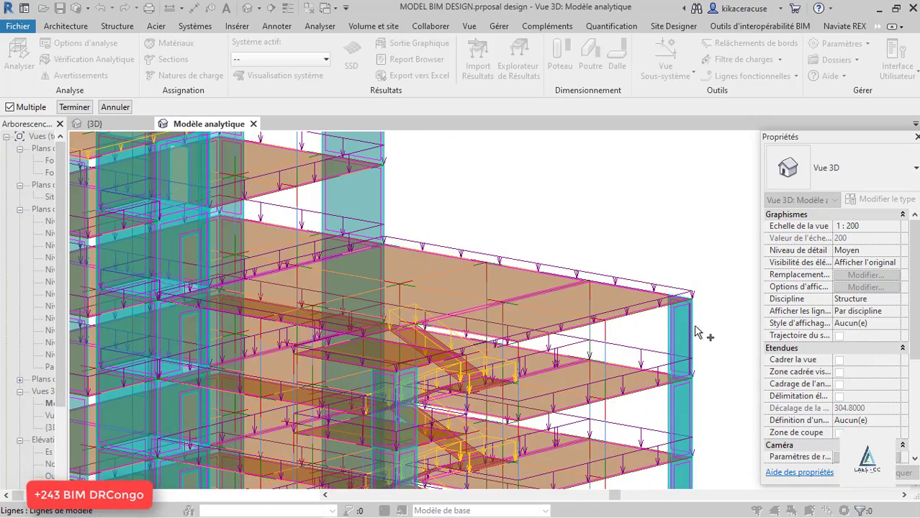
{"action": "scroll", "coordinate": [653, 319], "scroll_direction": "down", "scroll_amount": 3}
{"action": "scroll", "coordinate": [653, 318], "scroll_direction": "up", "scroll_amount": 5}
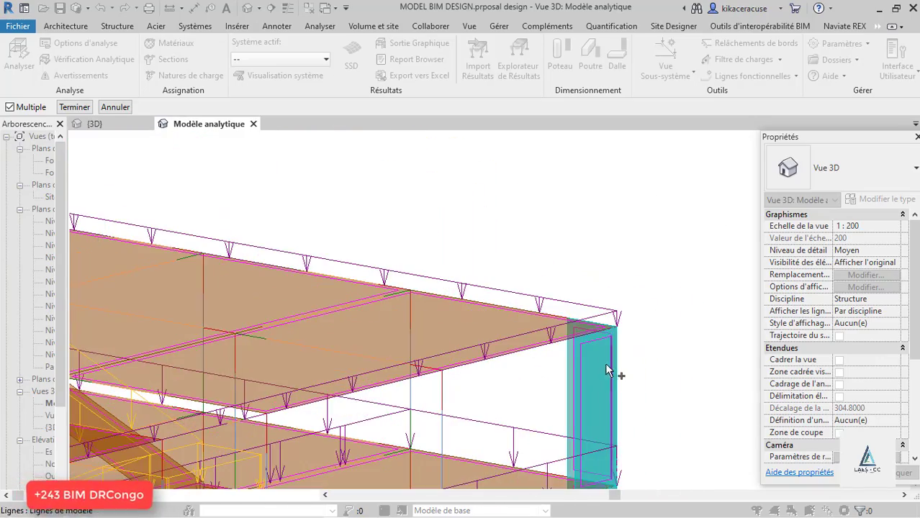
Select the corner wall's top edge and the adjoining roof slab edge, and finish their edge releases as Fixe
{"action": "left_click", "coordinate": [604, 339]}
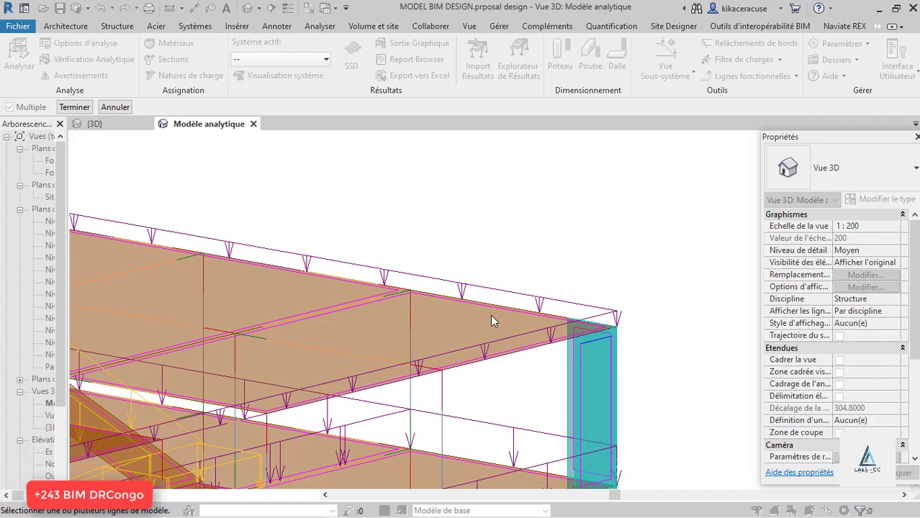
{"action": "scroll", "coordinate": [593, 332], "scroll_direction": "up", "scroll_amount": 2}
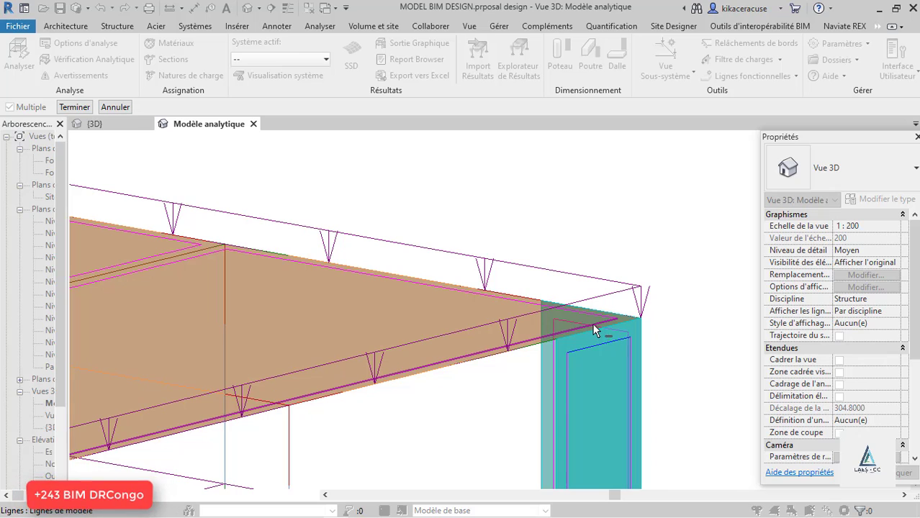
{"action": "left_click", "coordinate": [595, 330]}
{"action": "left_click", "coordinate": [74, 106]}
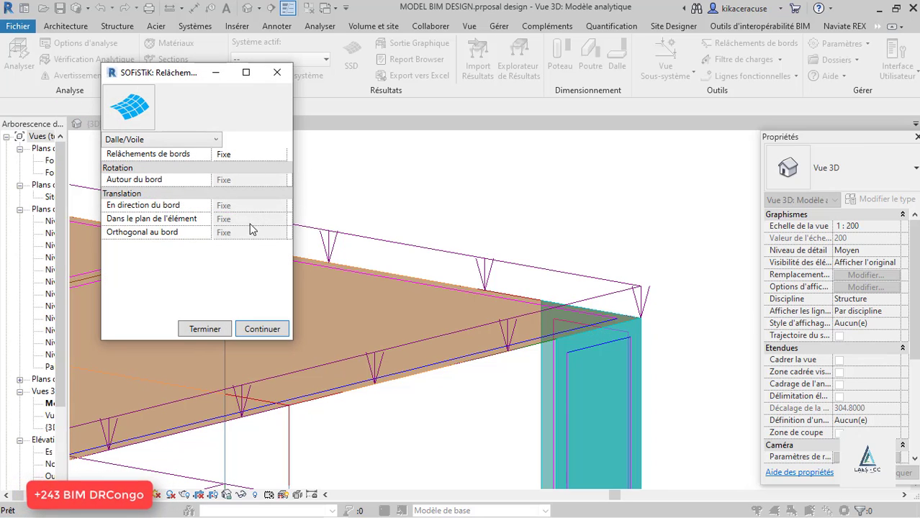
{"action": "left_click", "coordinate": [199, 329]}
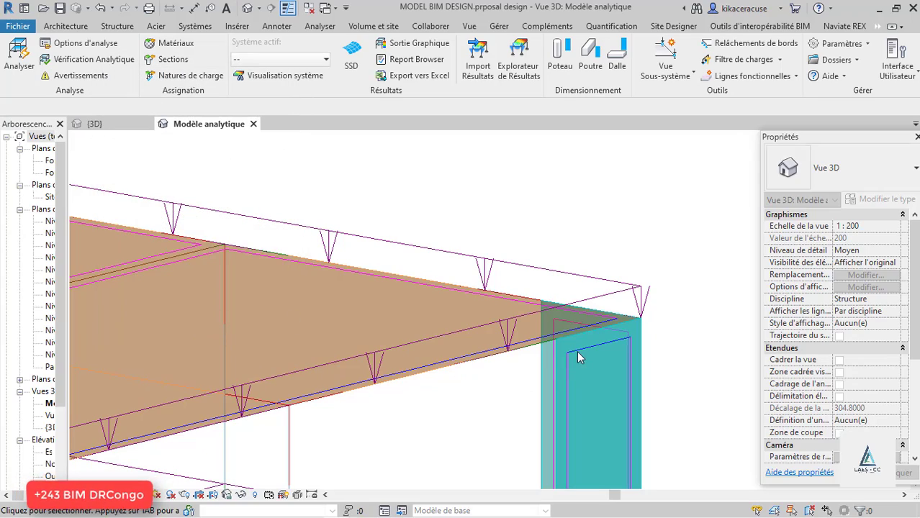
{"action": "scroll", "coordinate": [586, 347], "scroll_direction": "down", "scroll_amount": 10}
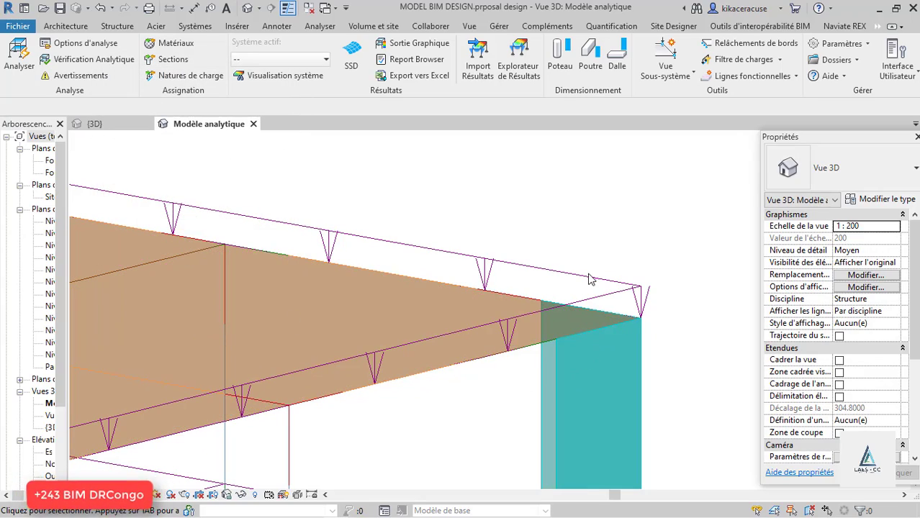
Run the SOFiSTiK analytical verification of the model and expand the error group about element material properties
{"action": "scroll", "coordinate": [562, 302], "scroll_direction": "down", "scroll_amount": 5}
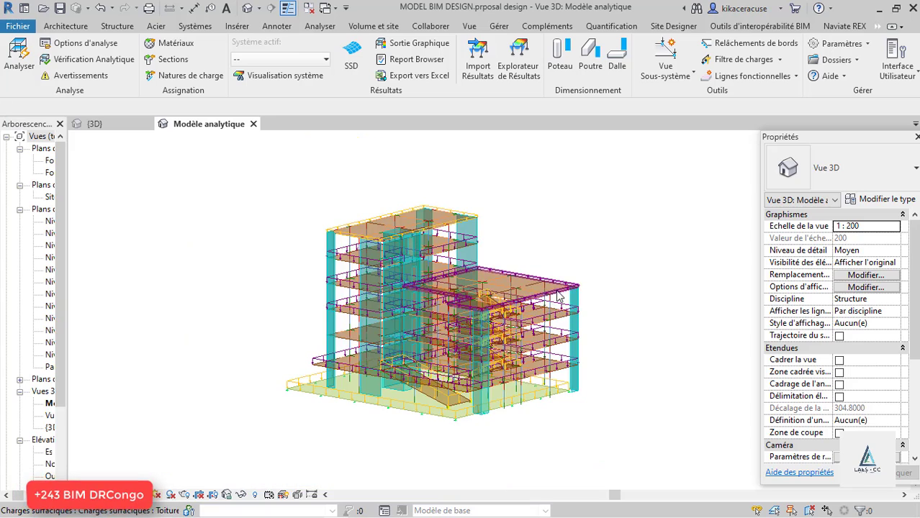
{"action": "scroll", "coordinate": [594, 159], "scroll_direction": "up", "scroll_amount": 4}
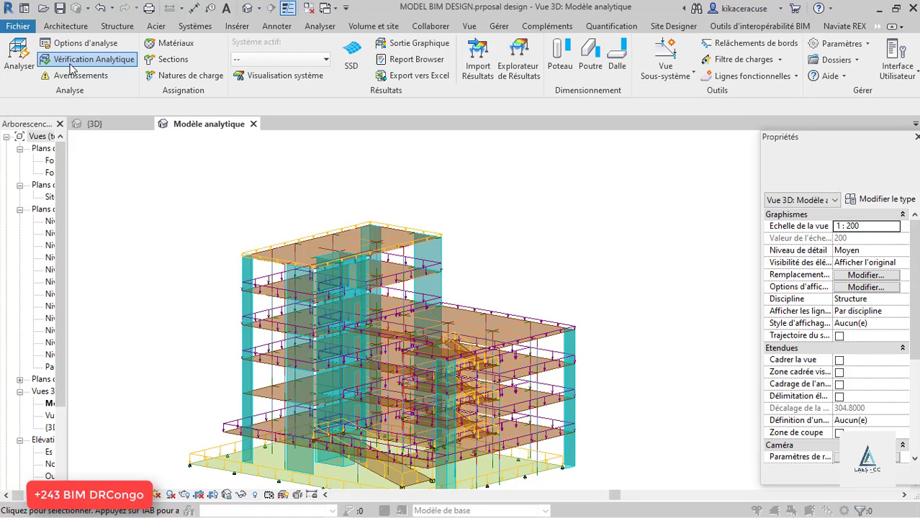
{"action": "left_click", "coordinate": [70, 64]}
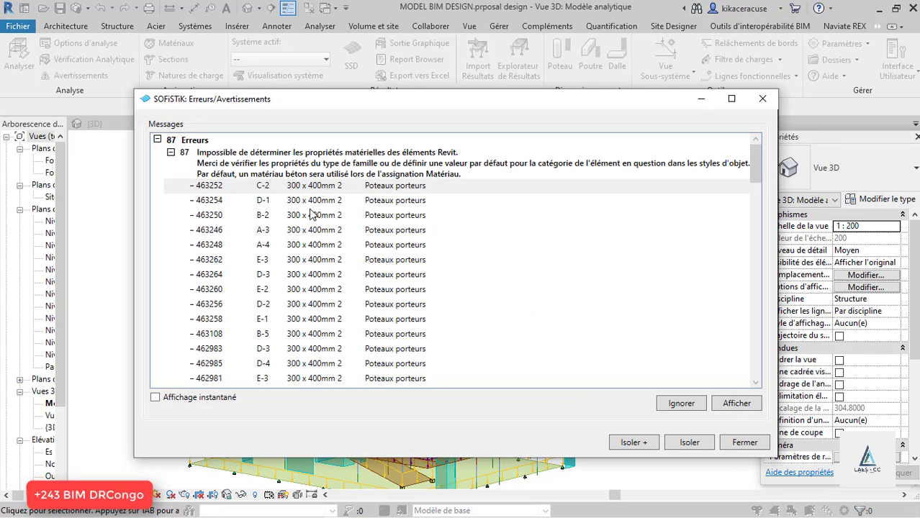
{"action": "left_click", "coordinate": [238, 205]}
{"action": "double_click", "coordinate": [239, 161]}
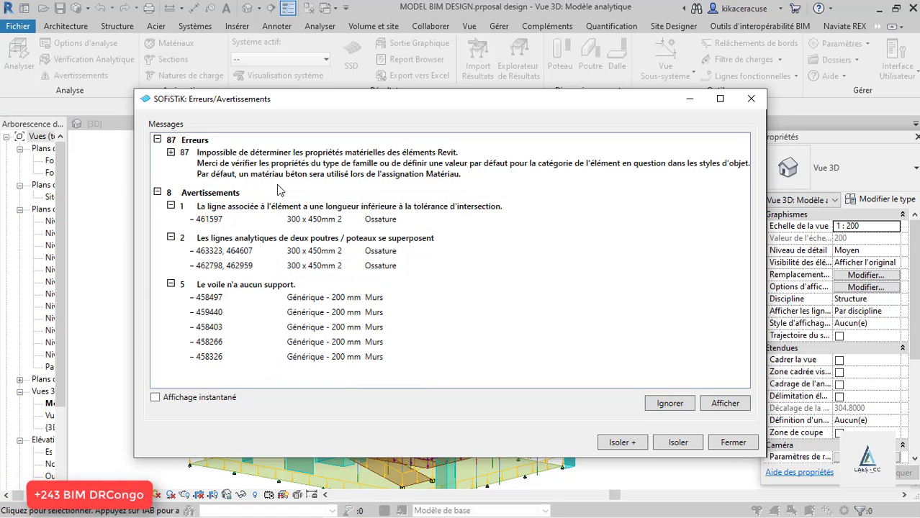
{"action": "left_click", "coordinate": [171, 152]}
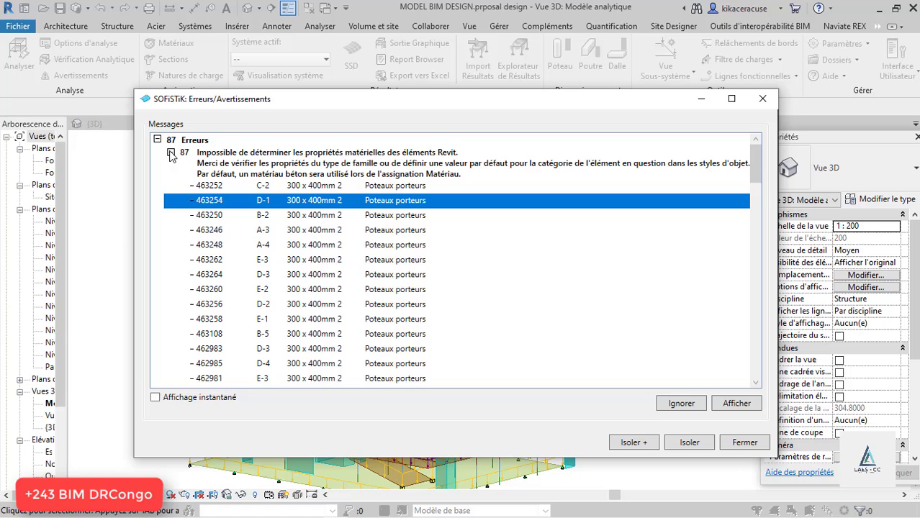
Examine the elements listed under the errors and warnings, from structural columns to unsupported walls, and close the message list
{"action": "left_click", "coordinate": [280, 247]}
{"action": "left_click", "coordinate": [374, 283]}
{"action": "left_click", "coordinate": [392, 317]}
{"action": "scroll", "coordinate": [395, 313], "scroll_direction": "down", "scroll_amount": 12}
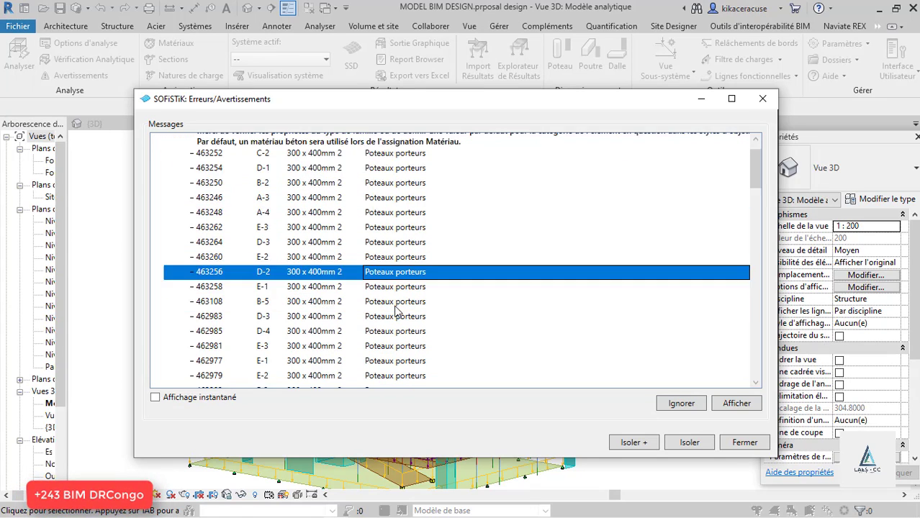
{"action": "scroll", "coordinate": [398, 308], "scroll_direction": "down", "scroll_amount": 5}
{"action": "left_click", "coordinate": [392, 324]}
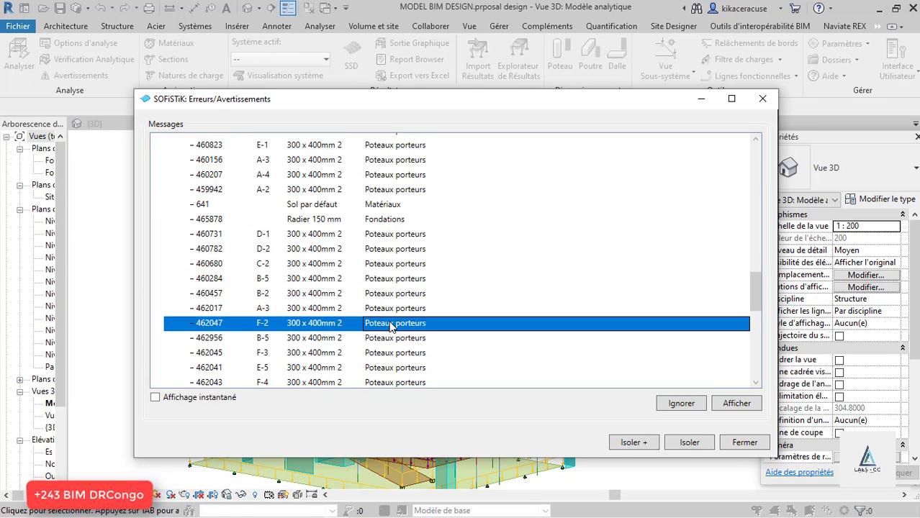
{"action": "scroll", "coordinate": [317, 322], "scroll_direction": "down", "scroll_amount": 8}
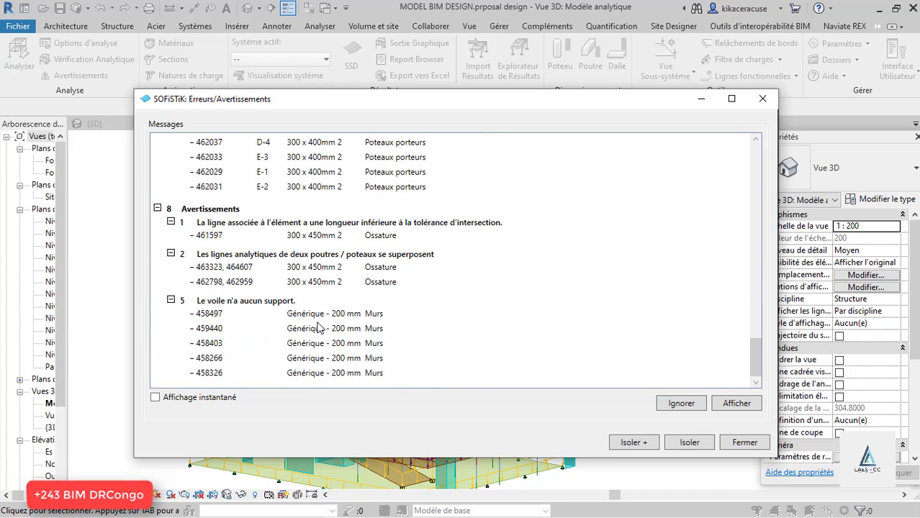
{"action": "left_click", "coordinate": [319, 327]}
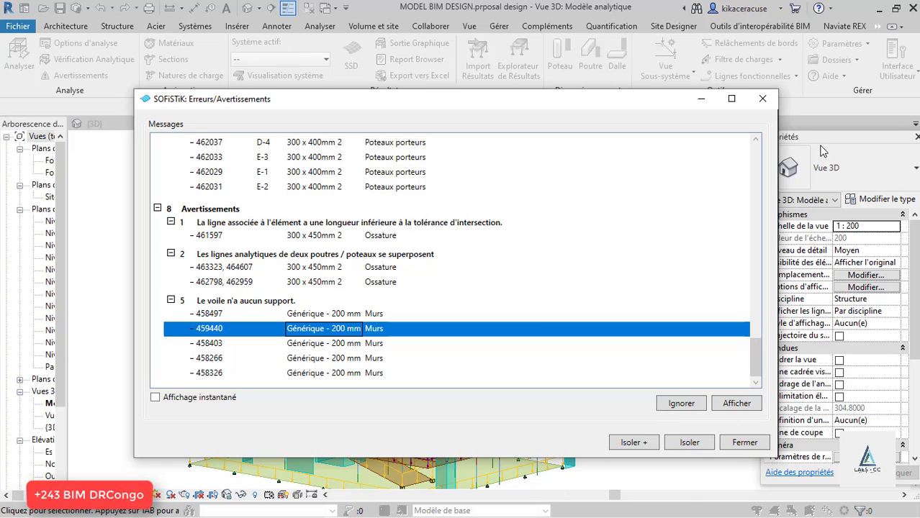
{"action": "left_click", "coordinate": [745, 444]}
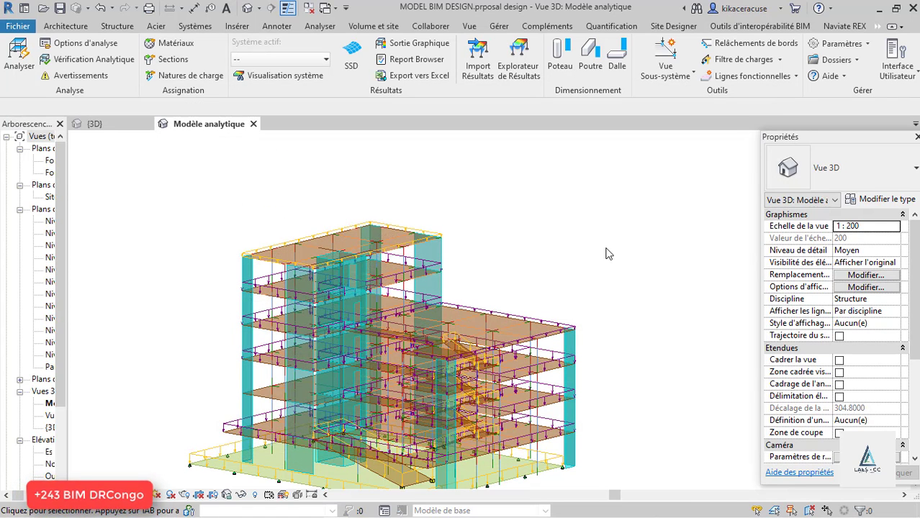
Reopen the SOFiSTiK warnings and isolate the 300 x 400mm 2 column 463250 at B-2 together with its adjoining elements
{"action": "left_click", "coordinate": [76, 76]}
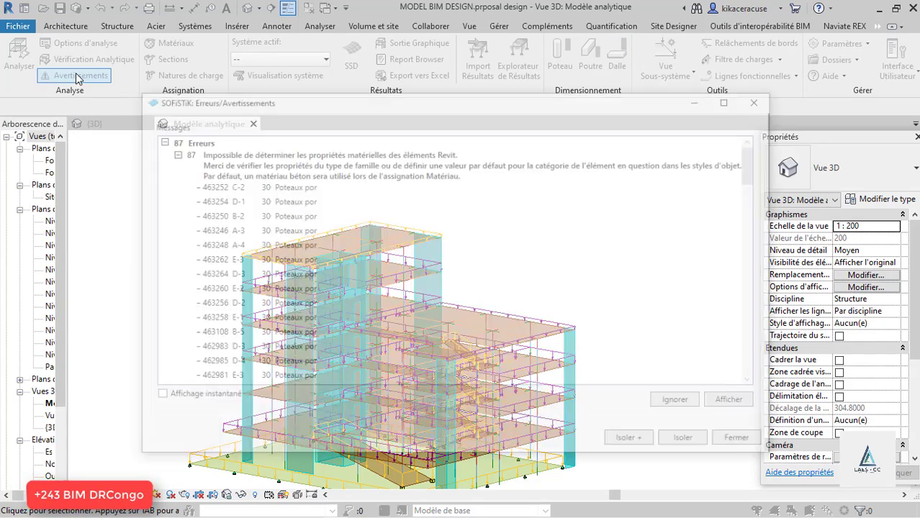
{"action": "left_click", "coordinate": [274, 218]}
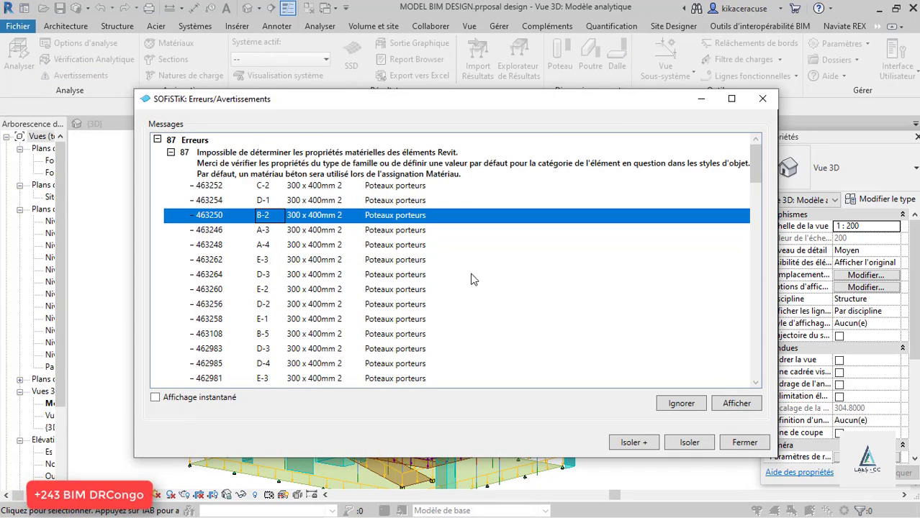
{"action": "left_click", "coordinate": [638, 445]}
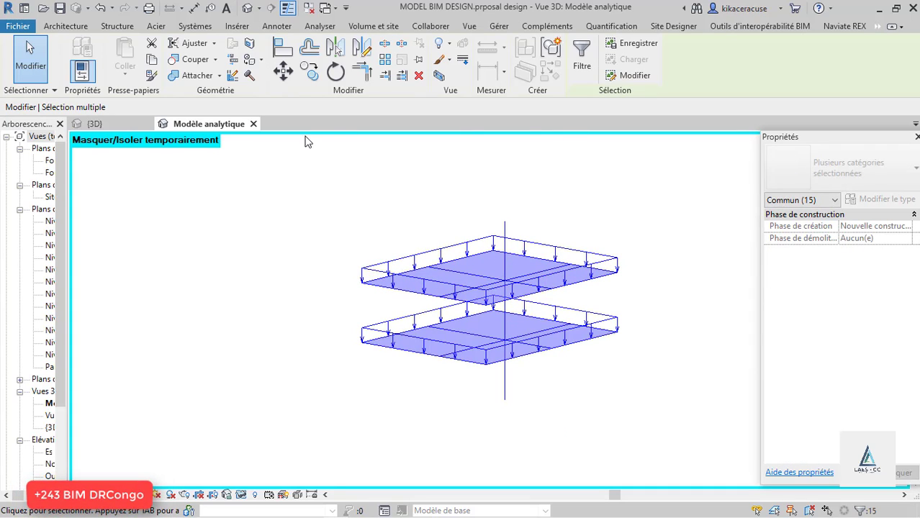
Restore the temporary isolation to show the whole analytical model and clear the selection
{"action": "left_click", "coordinate": [242, 495]}
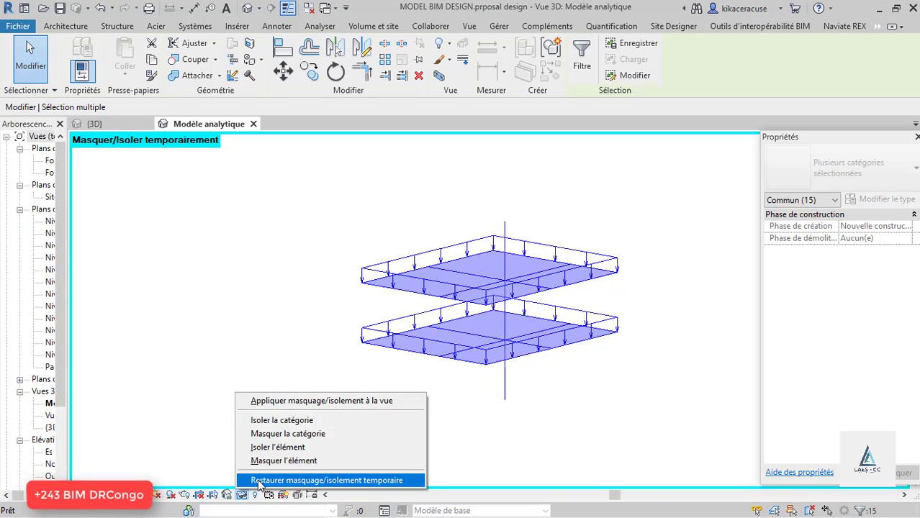
{"action": "left_click", "coordinate": [262, 480]}
{"action": "key", "text": "Escape"}
{"action": "scroll", "coordinate": [227, 184], "scroll_direction": "down", "scroll_amount": 3}
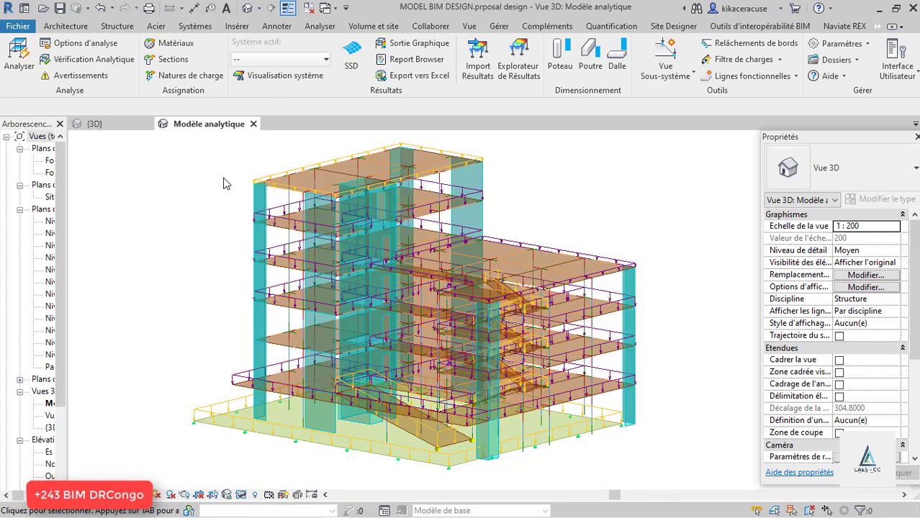
Open the SOFiSTiK material assignment and assign 1 C 25/30 N (EN 1992) to the Revit material Sol par défaut
{"action": "scroll", "coordinate": [444, 168], "scroll_direction": "up", "scroll_amount": 3}
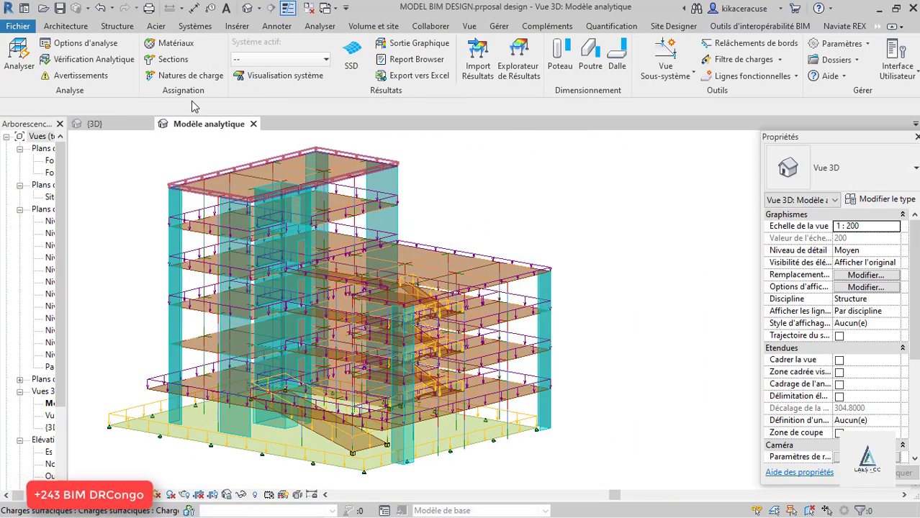
{"action": "left_click", "coordinate": [171, 44]}
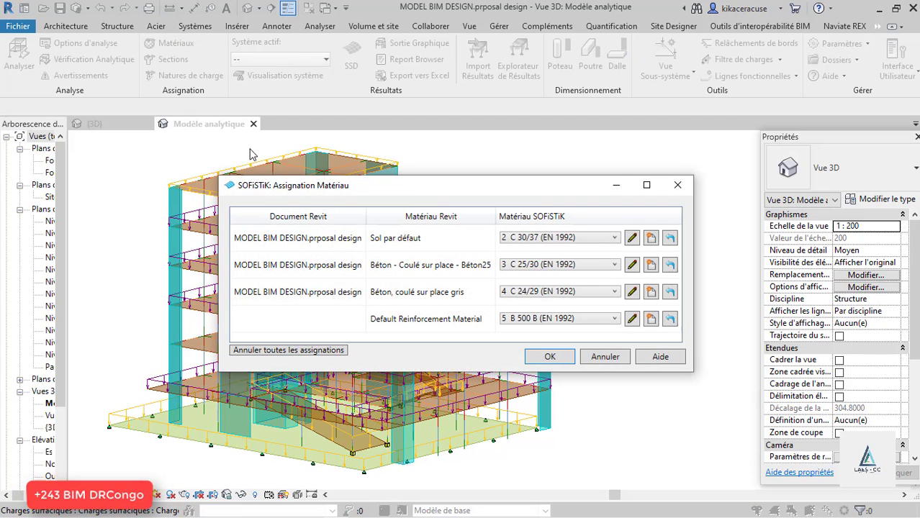
{"action": "left_click_drag", "start_coordinate": [324, 186], "coordinate": [280, 110]}
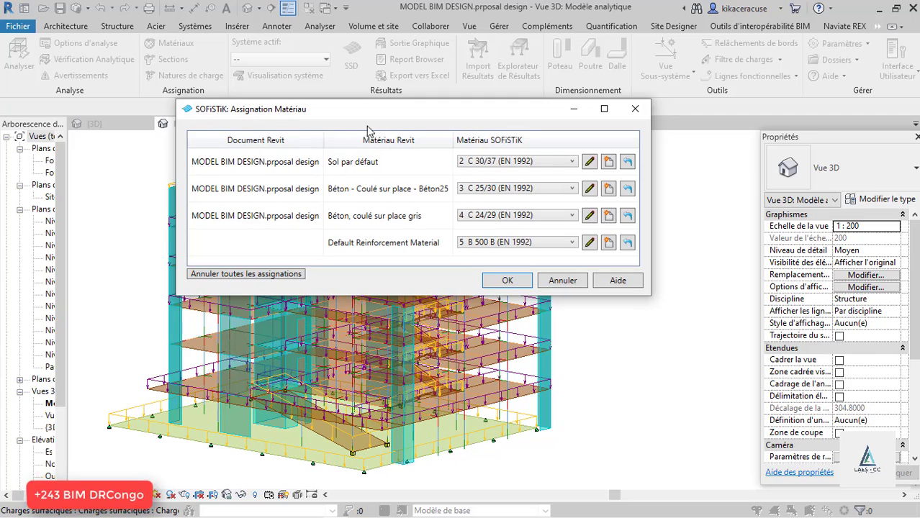
{"action": "left_click_drag", "start_coordinate": [652, 295], "coordinate": [691, 308]}
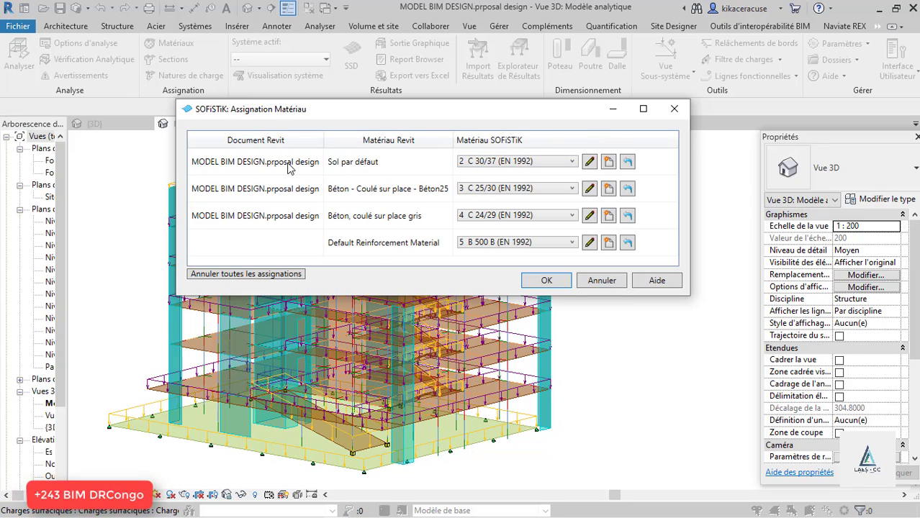
{"action": "left_click", "coordinate": [549, 162]}
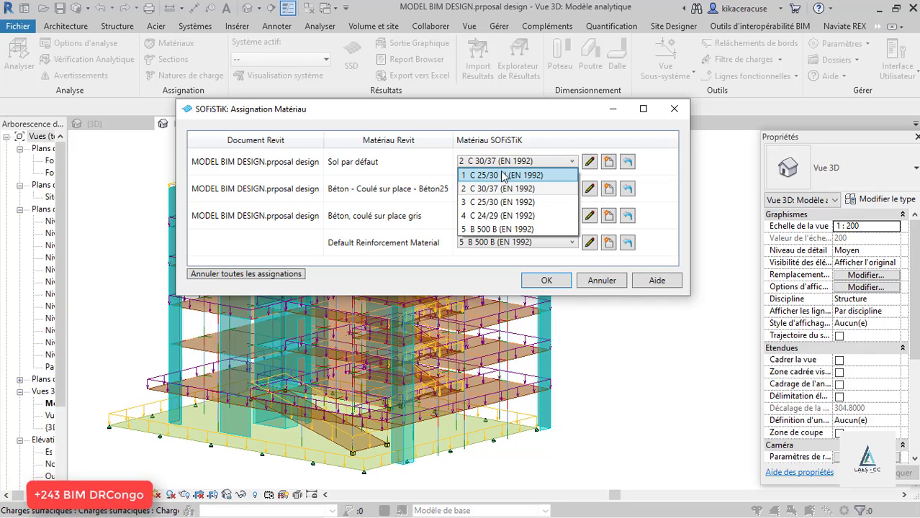
{"action": "left_click", "coordinate": [532, 141]}
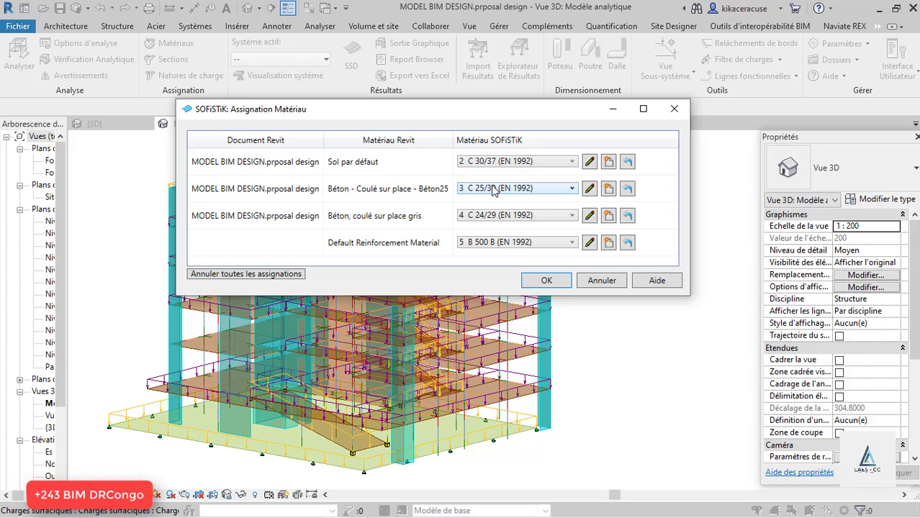
{"action": "left_click", "coordinate": [511, 164]}
{"action": "left_click", "coordinate": [501, 180]}
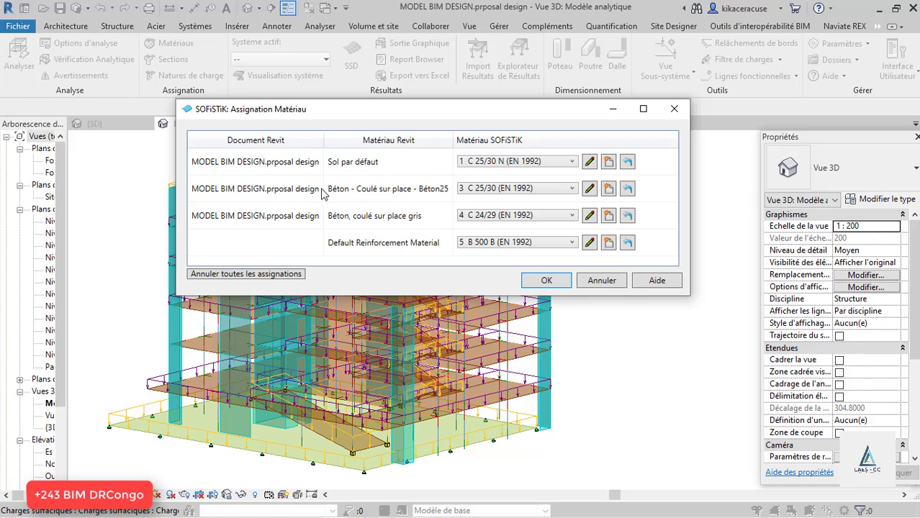
Check the options for Béton - Coulé sur place - Béton25 and assign 1 C 25/30 N (EN 1992) to Béton, coulé sur place gris
{"action": "left_click", "coordinate": [482, 188]}
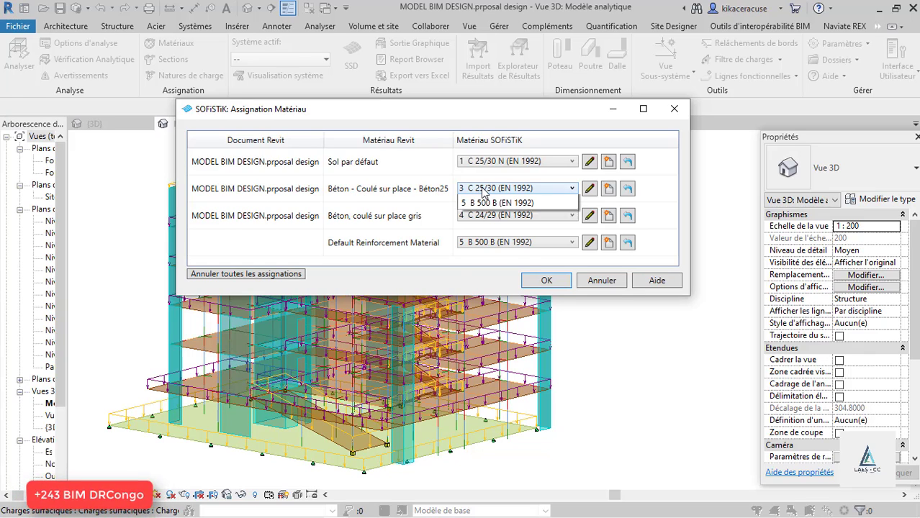
{"action": "left_click", "coordinate": [540, 112]}
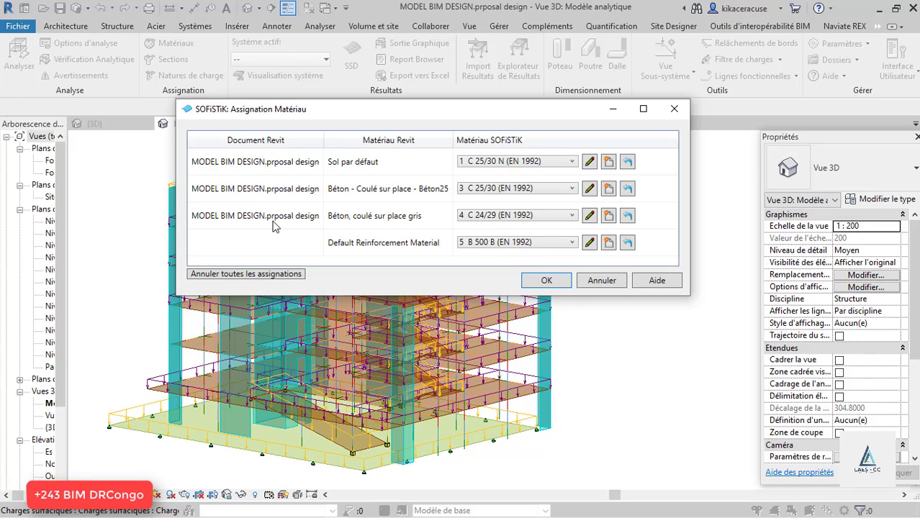
{"action": "left_click", "coordinate": [517, 222]}
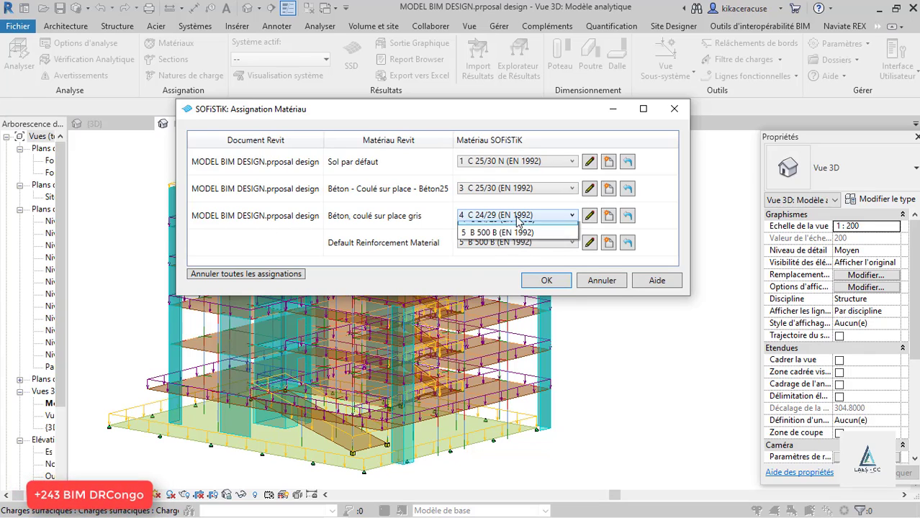
{"action": "left_click", "coordinate": [505, 229]}
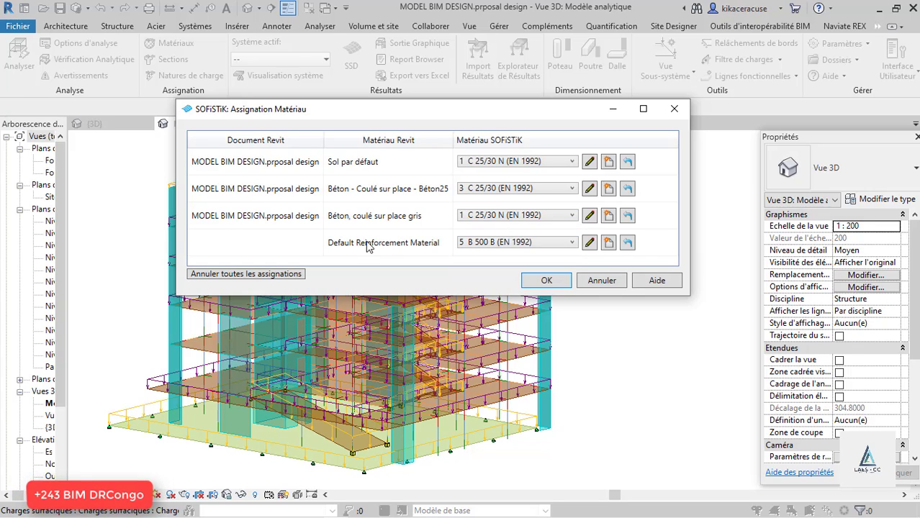
Check the materials assignable to Default Reinforcement Material and open its B 500 B (EN 1992) definition for editing
{"action": "left_click", "coordinate": [487, 243]}
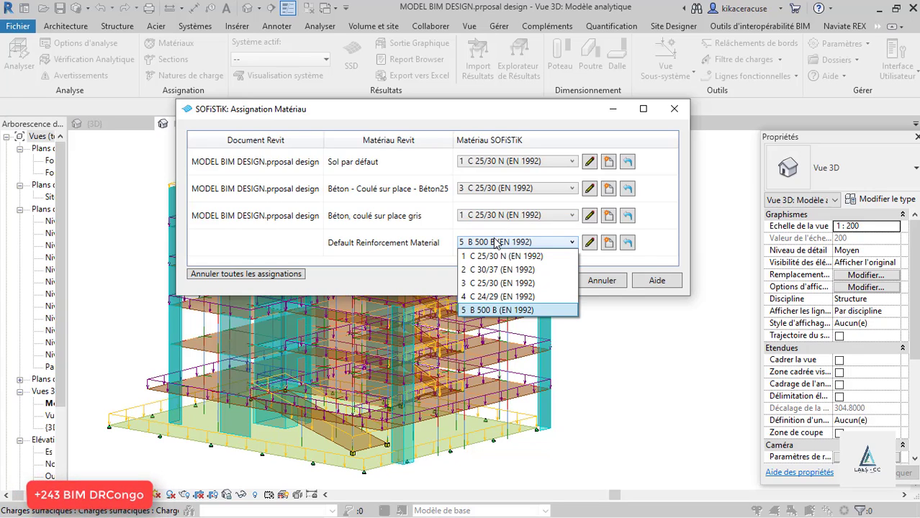
{"action": "left_click", "coordinate": [346, 243]}
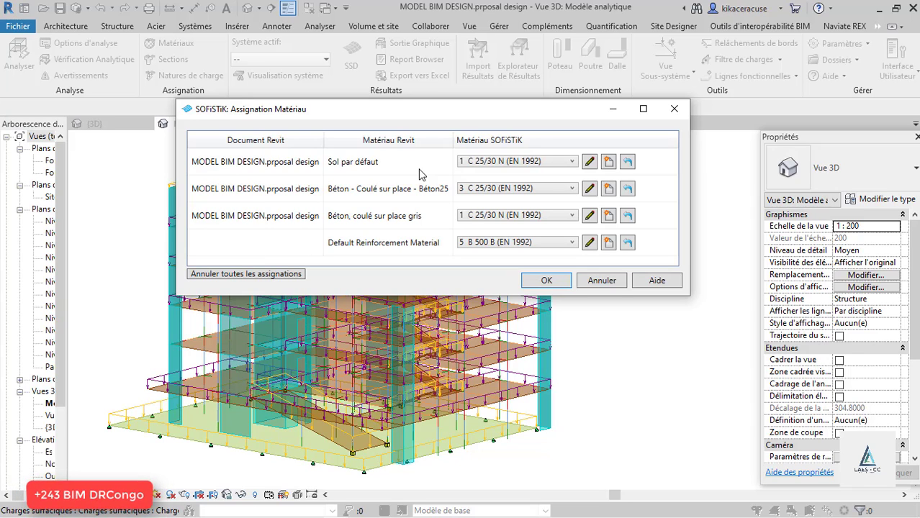
{"action": "left_click", "coordinate": [589, 242]}
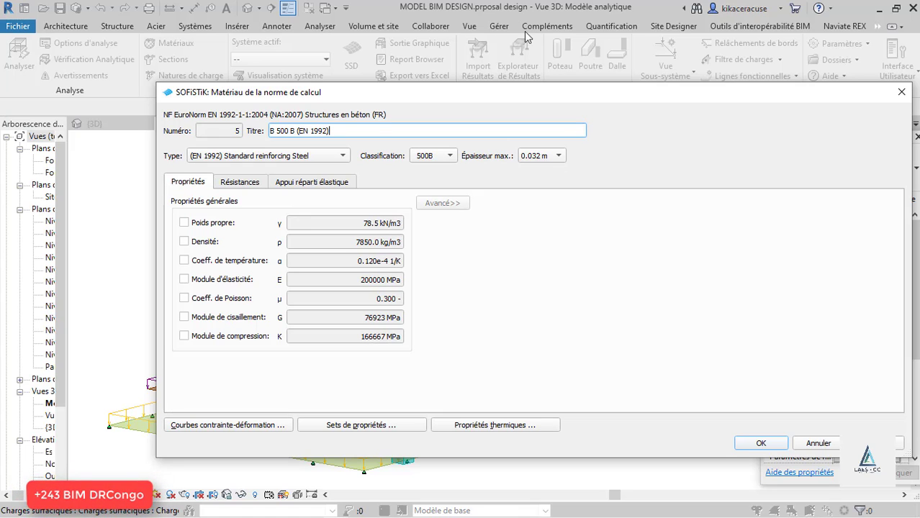
Review the material types and steel classifications available for B 500 B (EN 1992), keeping Standard reinforcing Steel and 500B
{"action": "left_click", "coordinate": [303, 156]}
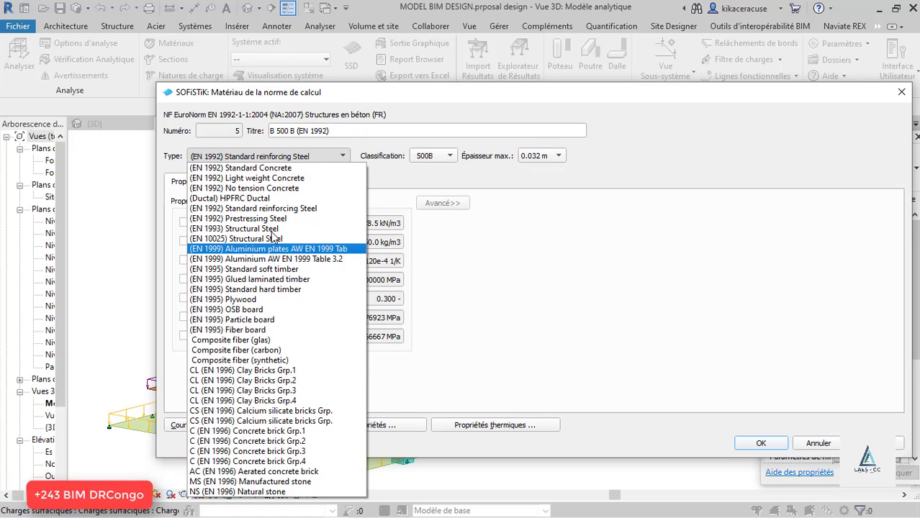
{"action": "left_click", "coordinate": [307, 156]}
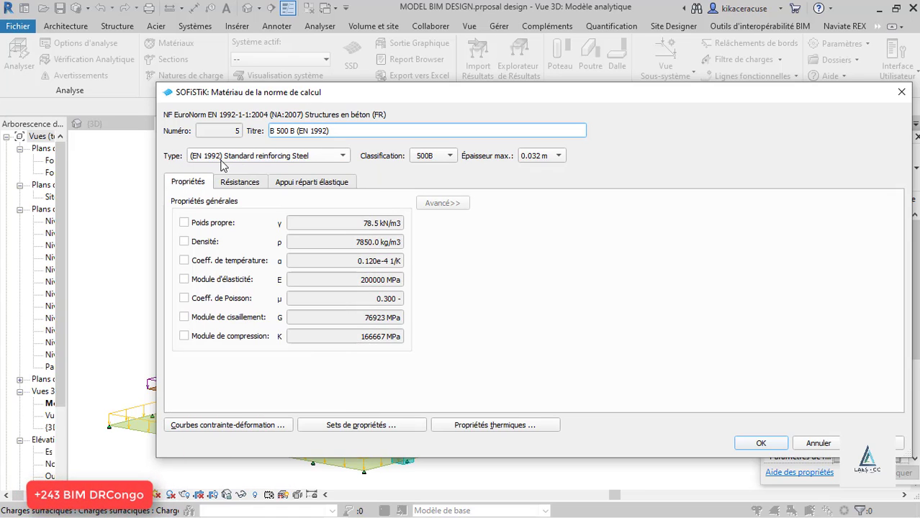
{"action": "left_click", "coordinate": [267, 160]}
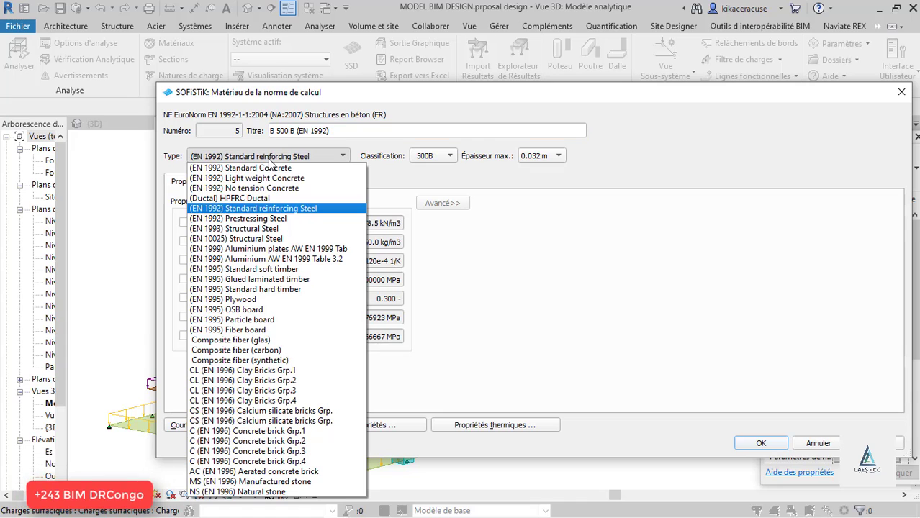
{"action": "left_click", "coordinate": [587, 277]}
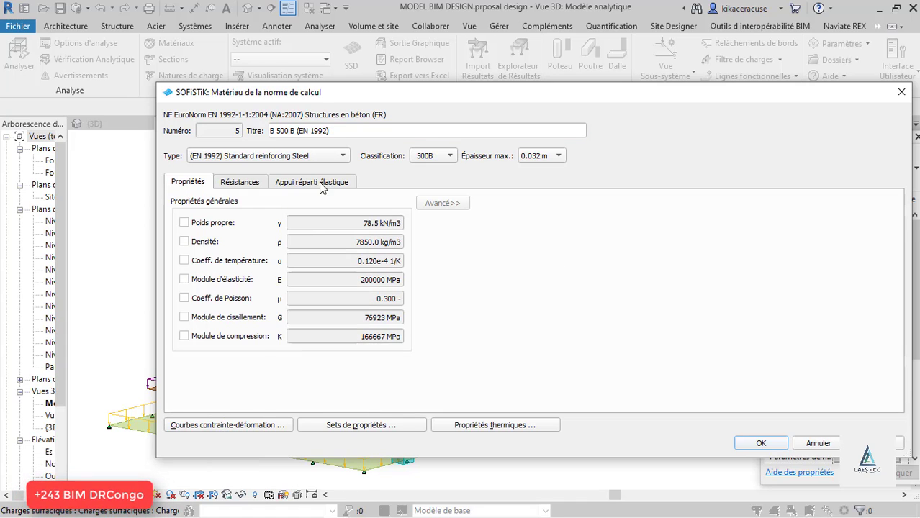
{"action": "left_click", "coordinate": [299, 162]}
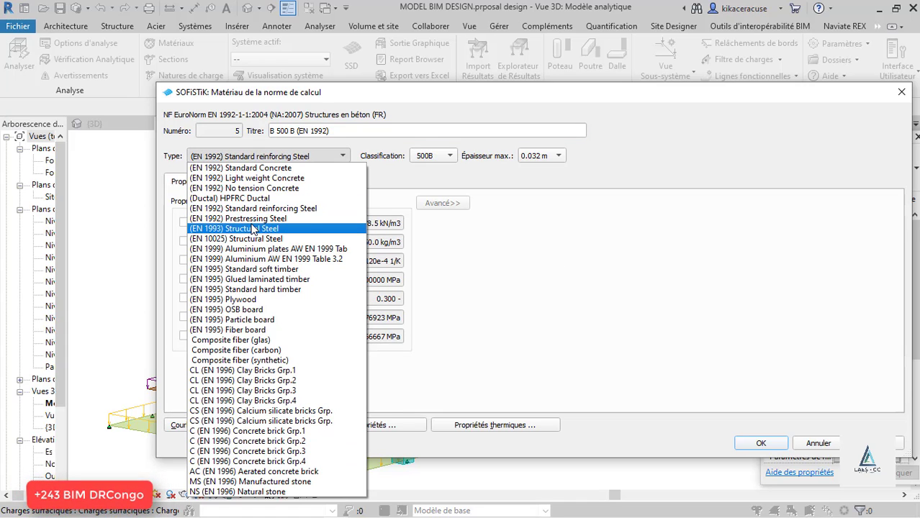
{"action": "left_click", "coordinate": [545, 245]}
{"action": "left_click", "coordinate": [439, 157]}
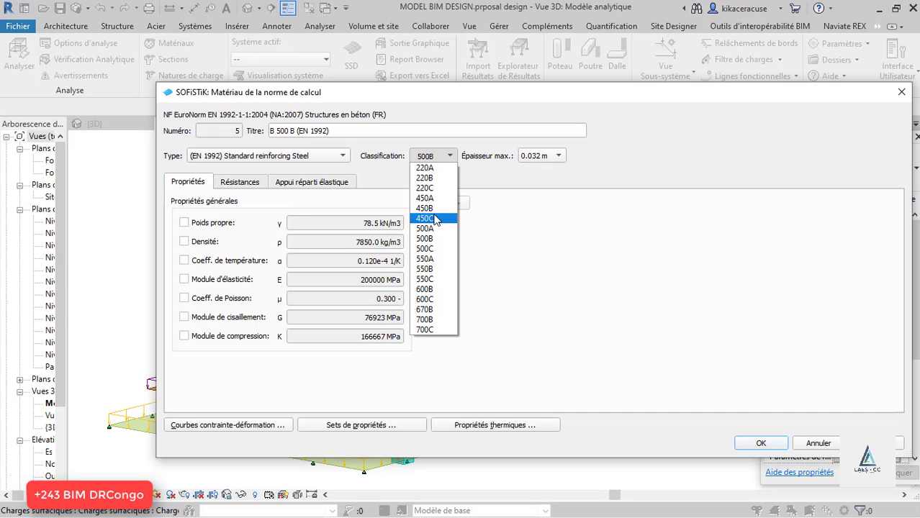
{"action": "left_click", "coordinate": [592, 220]}
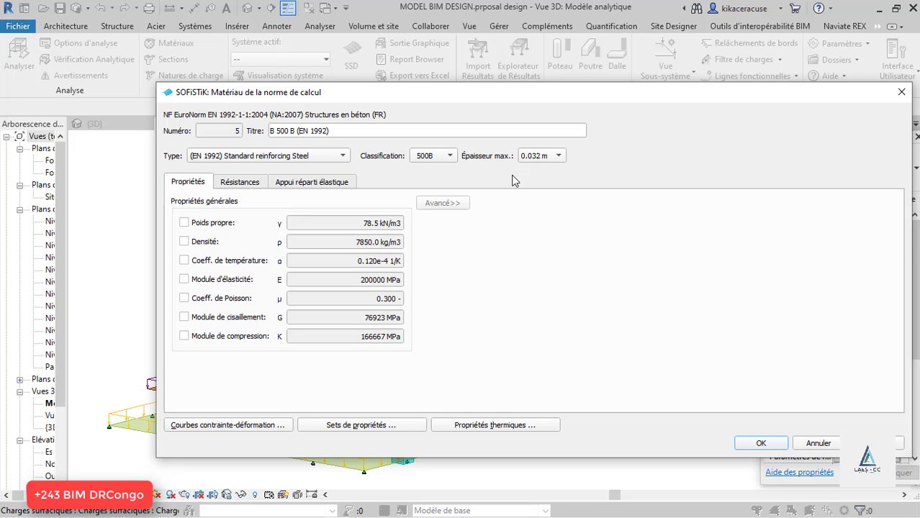
Switch to Paint and handwrite the steel yield strength fe = 400 MPa on the blank canvas
{"action": "key", "text": "alt+Tab"}
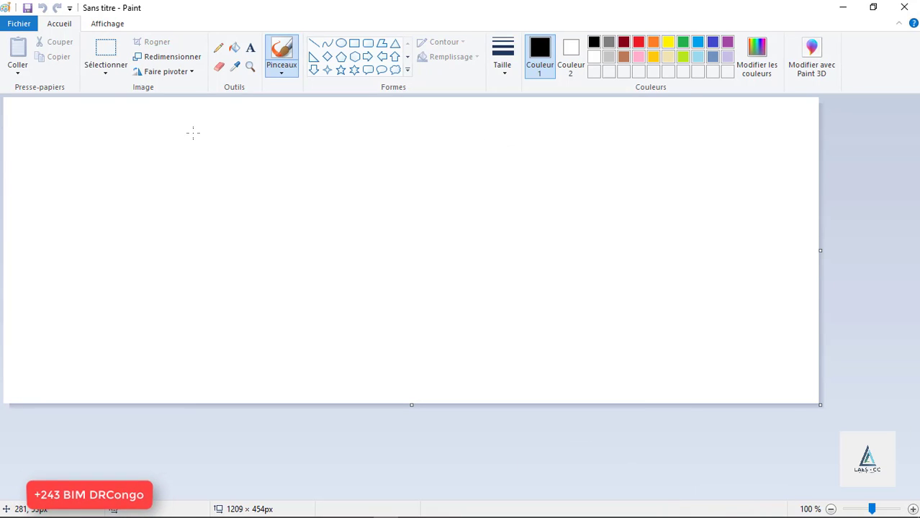
{"action": "mouse_move", "coordinate": [188, 128]}
{"action": "left_mouse_down"}
{"action": "mouse_move", "coordinate": [155, 191]}
{"action": "mouse_move", "coordinate": [188, 172]}
{"action": "mouse_move", "coordinate": [211, 173]}
{"action": "mouse_move", "coordinate": [205, 182]}
{"action": "mouse_move", "coordinate": [245, 172]}
{"action": "mouse_move", "coordinate": [232, 181]}
{"action": "mouse_move", "coordinate": [250, 178]}
{"action": "left_mouse_up"}
{"action": "mouse_move", "coordinate": [240, 163]}
{"action": "left_mouse_down"}
{"action": "mouse_move", "coordinate": [243, 194]}
{"action": "mouse_move", "coordinate": [290, 181]}
{"action": "mouse_move", "coordinate": [306, 187]}
{"action": "left_mouse_up"}
{"action": "mouse_move", "coordinate": [306, 156]}
{"action": "left_mouse_down"}
{"action": "mouse_move", "coordinate": [328, 154]}
{"action": "mouse_move", "coordinate": [349, 207]}
{"action": "mouse_move", "coordinate": [362, 165]}
{"action": "mouse_move", "coordinate": [359, 175]}
{"action": "mouse_move", "coordinate": [367, 167]}
{"action": "mouse_move", "coordinate": [373, 192]}
{"action": "left_mouse_up"}
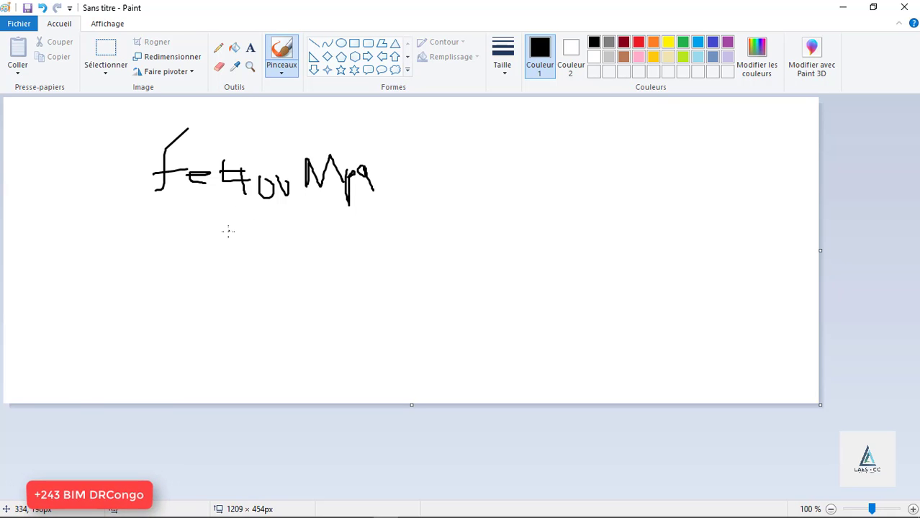
Handwrite the σt formula below the yield strength, with Fe over γs, and note an underlined 1,15 beneath γs
{"action": "mouse_move", "coordinate": [228, 230]}
{"action": "left_mouse_down"}
{"action": "mouse_move", "coordinate": [236, 258]}
{"action": "mouse_move", "coordinate": [252, 216]}
{"action": "mouse_move", "coordinate": [250, 272]}
{"action": "mouse_move", "coordinate": [263, 268]}
{"action": "mouse_move", "coordinate": [265, 253]}
{"action": "left_mouse_up"}
{"action": "left_click_drag", "start_coordinate": [279, 248], "coordinate": [309, 252]}
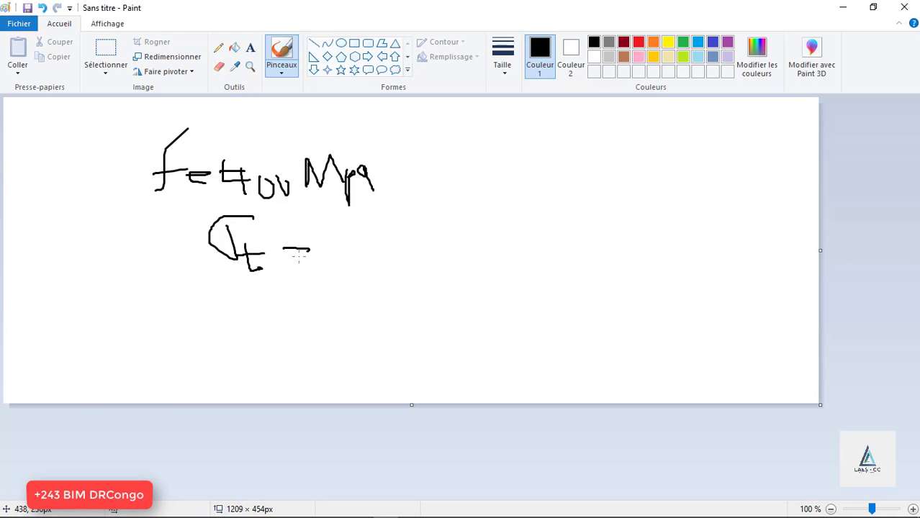
{"action": "left_click_drag", "start_coordinate": [316, 207], "coordinate": [331, 246]}
{"action": "mouse_move", "coordinate": [316, 213]}
{"action": "left_mouse_down"}
{"action": "mouse_move", "coordinate": [339, 213]}
{"action": "mouse_move", "coordinate": [359, 242]}
{"action": "mouse_move", "coordinate": [393, 231]}
{"action": "mouse_move", "coordinate": [405, 240]}
{"action": "mouse_move", "coordinate": [391, 220]}
{"action": "mouse_move", "coordinate": [430, 232]}
{"action": "mouse_move", "coordinate": [403, 224]}
{"action": "left_mouse_up"}
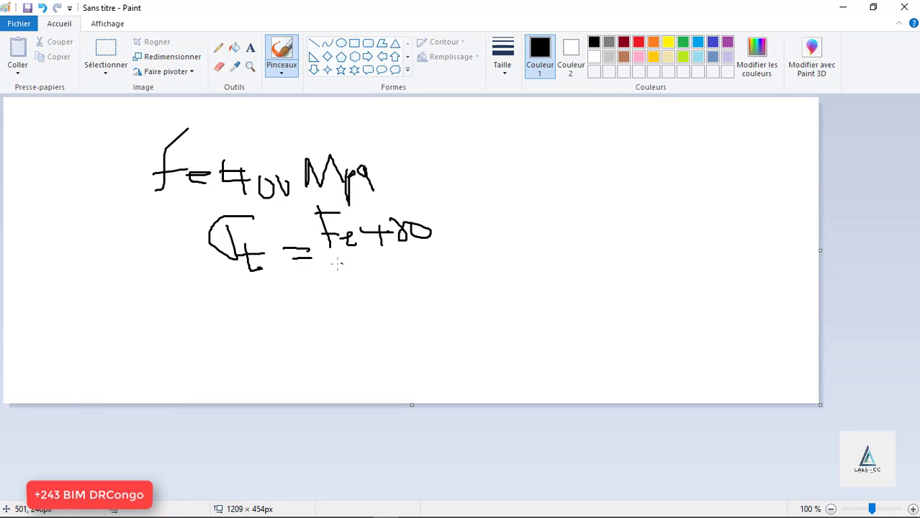
{"action": "left_click_drag", "start_coordinate": [334, 255], "coordinate": [462, 256]}
{"action": "mouse_move", "coordinate": [387, 270]}
{"action": "left_mouse_down"}
{"action": "mouse_move", "coordinate": [396, 297]}
{"action": "mouse_move", "coordinate": [406, 285]}
{"action": "mouse_move", "coordinate": [406, 302]}
{"action": "mouse_move", "coordinate": [452, 315]}
{"action": "left_mouse_up"}
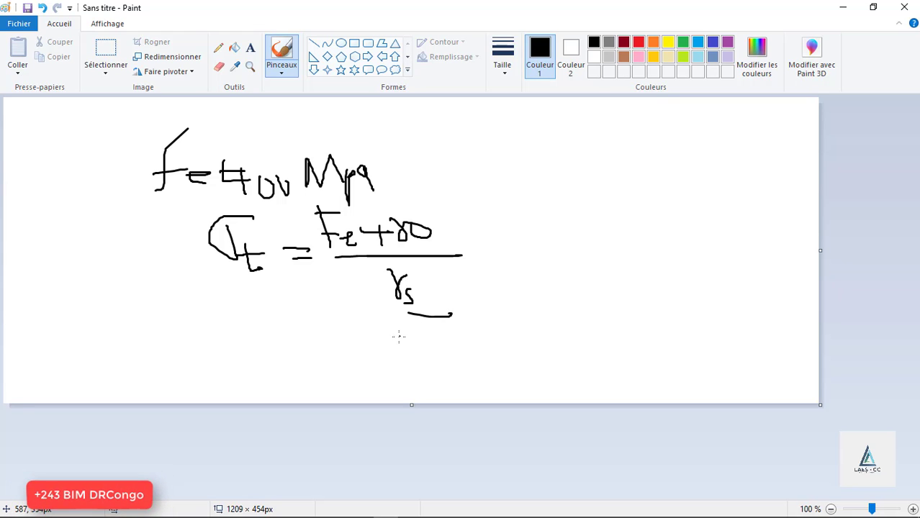
{"action": "mouse_move", "coordinate": [400, 337]}
{"action": "left_mouse_down"}
{"action": "mouse_move", "coordinate": [425, 345]}
{"action": "mouse_move", "coordinate": [428, 359]}
{"action": "left_mouse_up"}
{"action": "mouse_move", "coordinate": [432, 327]}
{"action": "left_mouse_down"}
{"action": "mouse_move", "coordinate": [429, 343]}
{"action": "mouse_move", "coordinate": [444, 336]}
{"action": "mouse_move", "coordinate": [445, 345]}
{"action": "mouse_move", "coordinate": [465, 330]}
{"action": "mouse_move", "coordinate": [469, 337]}
{"action": "mouse_move", "coordinate": [451, 335]}
{"action": "left_mouse_up"}
{"action": "left_click_drag", "start_coordinate": [448, 322], "coordinate": [462, 326]}
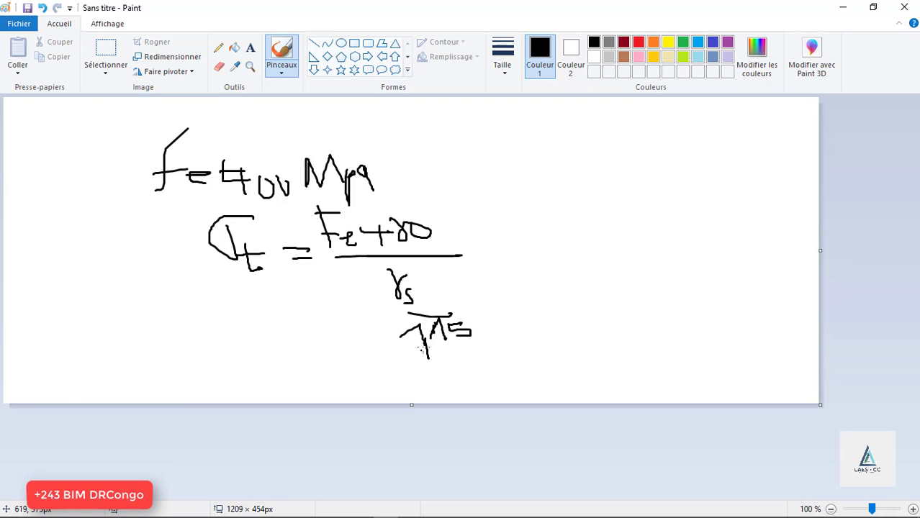
{"action": "mouse_move", "coordinate": [433, 358]}
{"action": "left_mouse_down"}
{"action": "mouse_move", "coordinate": [474, 347]}
{"action": "mouse_move", "coordinate": [428, 357]}
{"action": "left_mouse_up"}
Extend the σt formula with an equals sign and the numeric fraction 400 over 1,15
{"action": "left_click_drag", "start_coordinate": [468, 247], "coordinate": [563, 240]}
{"action": "left_click_drag", "start_coordinate": [518, 257], "coordinate": [574, 256]}
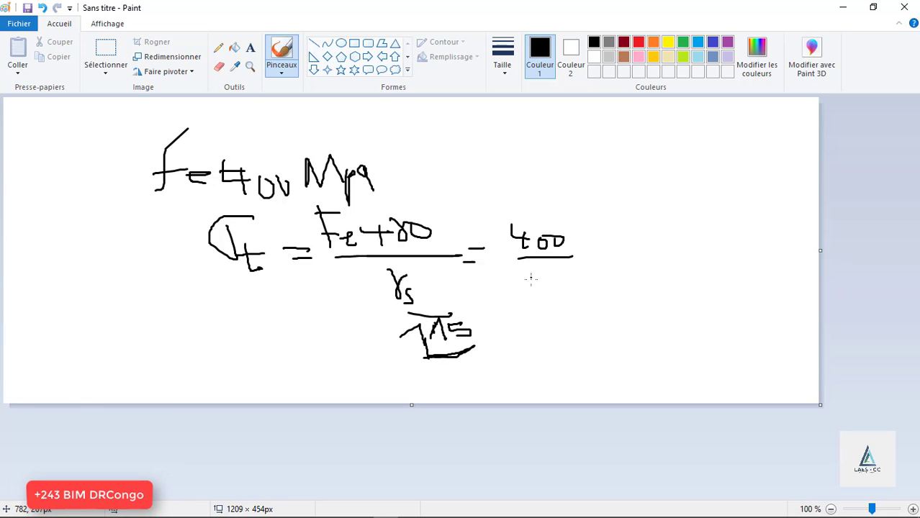
{"action": "mouse_move", "coordinate": [532, 281]}
{"action": "left_mouse_down"}
{"action": "mouse_move", "coordinate": [560, 282]}
{"action": "mouse_move", "coordinate": [568, 269]}
{"action": "mouse_move", "coordinate": [578, 270]}
{"action": "mouse_move", "coordinate": [576, 282]}
{"action": "mouse_move", "coordinate": [586, 266]}
{"action": "left_mouse_up"}
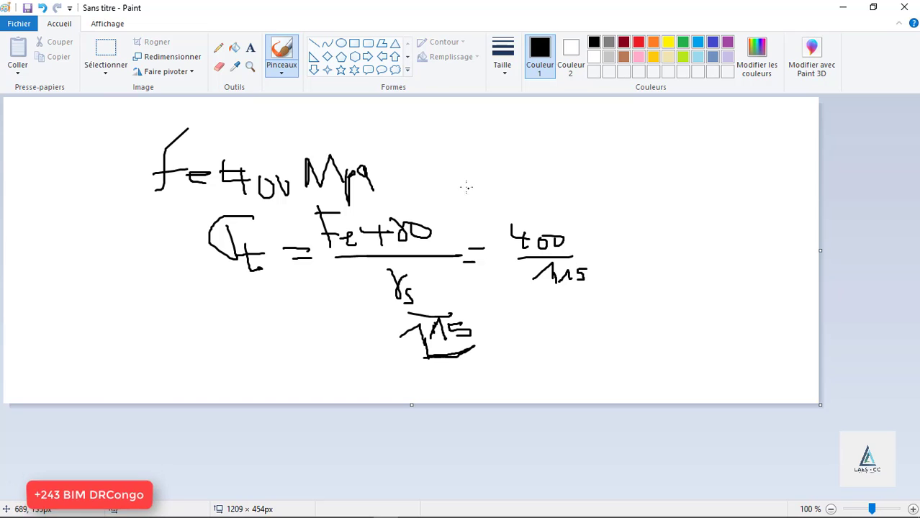
Handwrite the concrete strength fc28 = 25 beside the steel yield strength and underline its subscript
{"action": "mouse_move", "coordinate": [444, 120]}
{"action": "left_mouse_down"}
{"action": "mouse_move", "coordinate": [437, 163]}
{"action": "mouse_move", "coordinate": [447, 159]}
{"action": "mouse_move", "coordinate": [458, 173]}
{"action": "mouse_move", "coordinate": [459, 163]}
{"action": "mouse_move", "coordinate": [483, 173]}
{"action": "mouse_move", "coordinate": [492, 160]}
{"action": "mouse_move", "coordinate": [490, 170]}
{"action": "mouse_move", "coordinate": [504, 149]}
{"action": "mouse_move", "coordinate": [551, 155]}
{"action": "mouse_move", "coordinate": [552, 164]}
{"action": "mouse_move", "coordinate": [502, 144]}
{"action": "mouse_move", "coordinate": [505, 170]}
{"action": "mouse_move", "coordinate": [487, 150]}
{"action": "left_mouse_up"}
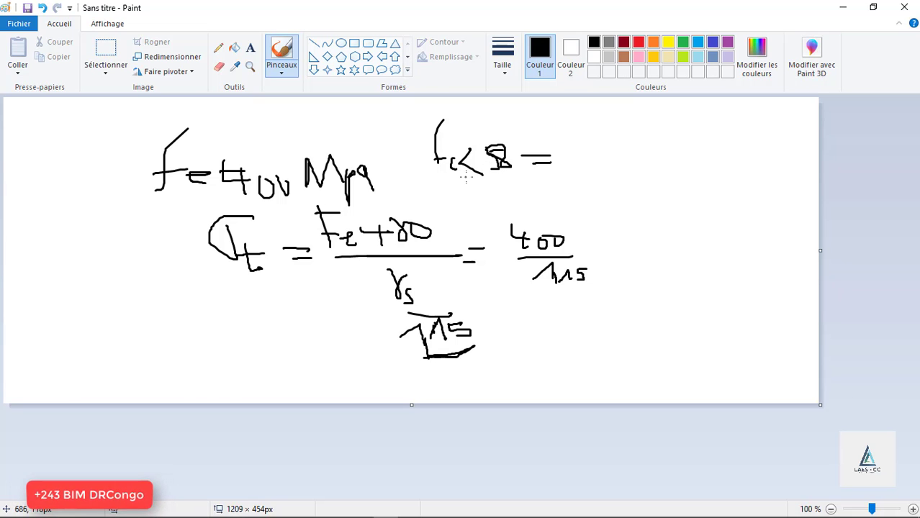
{"action": "left_click_drag", "start_coordinate": [467, 180], "coordinate": [519, 180]}
{"action": "mouse_move", "coordinate": [578, 135]}
{"action": "left_mouse_down"}
{"action": "mouse_move", "coordinate": [580, 155]}
{"action": "mouse_move", "coordinate": [599, 154]}
{"action": "mouse_move", "coordinate": [582, 168]}
{"action": "mouse_move", "coordinate": [617, 168]}
{"action": "mouse_move", "coordinate": [652, 154]}
{"action": "mouse_move", "coordinate": [641, 162]}
{"action": "left_mouse_up"}
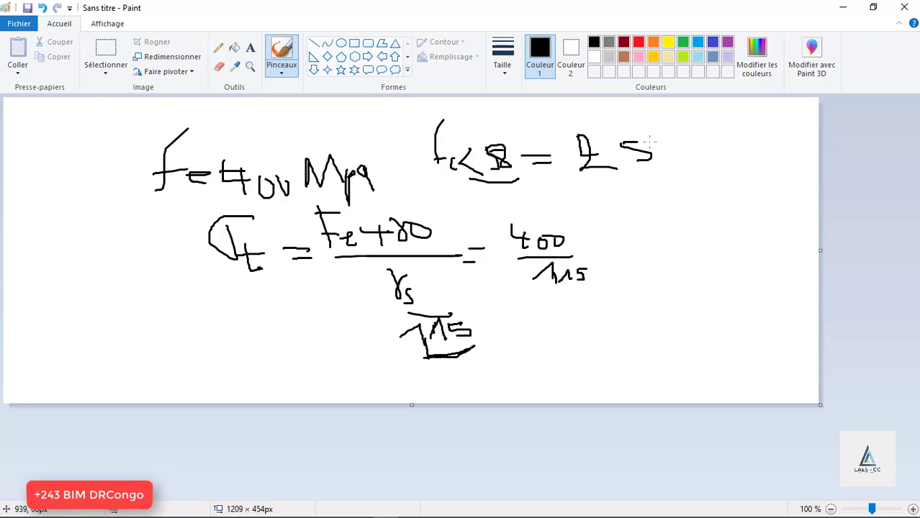
Handwrite the concrete stress formula 0,85 fc28 over γb below the concrete strength, and note 1,5 beneath γb
{"action": "mouse_move", "coordinate": [610, 188]}
{"action": "left_mouse_down"}
{"action": "mouse_move", "coordinate": [612, 209]}
{"action": "mouse_move", "coordinate": [628, 186]}
{"action": "mouse_move", "coordinate": [627, 216]}
{"action": "mouse_move", "coordinate": [662, 200]}
{"action": "left_mouse_up"}
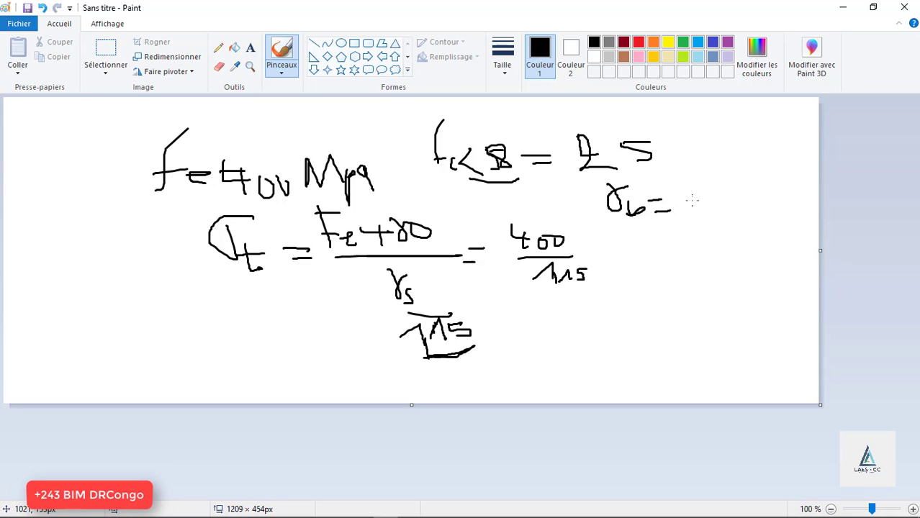
{"action": "mouse_move", "coordinate": [692, 185]}
{"action": "left_mouse_down"}
{"action": "mouse_move", "coordinate": [683, 196]}
{"action": "mouse_move", "coordinate": [692, 185]}
{"action": "mouse_move", "coordinate": [704, 210]}
{"action": "mouse_move", "coordinate": [719, 184]}
{"action": "mouse_move", "coordinate": [751, 193]}
{"action": "mouse_move", "coordinate": [740, 203]}
{"action": "mouse_move", "coordinate": [752, 179]}
{"action": "mouse_move", "coordinate": [769, 182]}
{"action": "mouse_move", "coordinate": [764, 205]}
{"action": "mouse_move", "coordinate": [771, 193]}
{"action": "mouse_move", "coordinate": [805, 207]}
{"action": "left_mouse_up"}
{"action": "left_click_drag", "start_coordinate": [805, 199], "coordinate": [818, 206]}
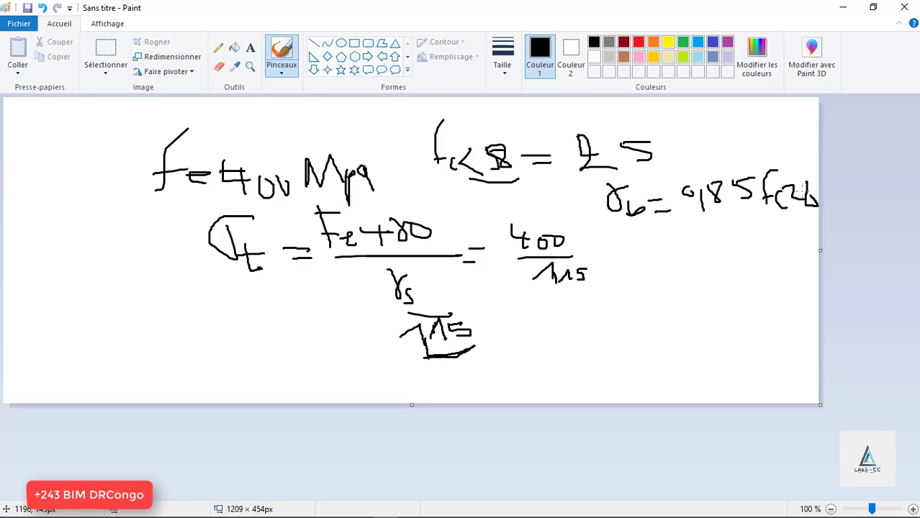
{"action": "left_click_drag", "start_coordinate": [692, 216], "coordinate": [821, 211]}
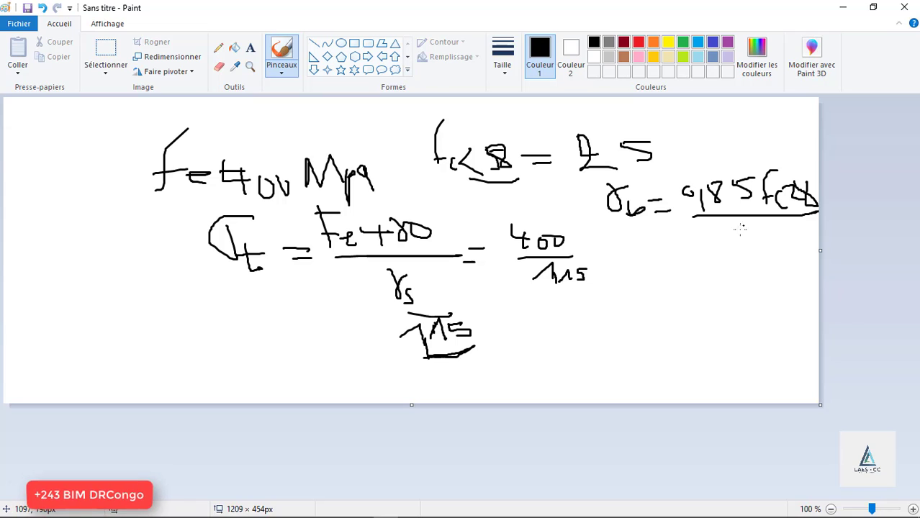
{"action": "mouse_move", "coordinate": [741, 226]}
{"action": "left_mouse_down"}
{"action": "mouse_move", "coordinate": [746, 240]}
{"action": "mouse_move", "coordinate": [759, 225]}
{"action": "mouse_move", "coordinate": [791, 253]}
{"action": "mouse_move", "coordinate": [757, 259]}
{"action": "mouse_move", "coordinate": [766, 274]}
{"action": "mouse_move", "coordinate": [778, 256]}
{"action": "mouse_move", "coordinate": [783, 265]}
{"action": "left_mouse_up"}
{"action": "left_click_drag", "start_coordinate": [778, 262], "coordinate": [794, 256]}
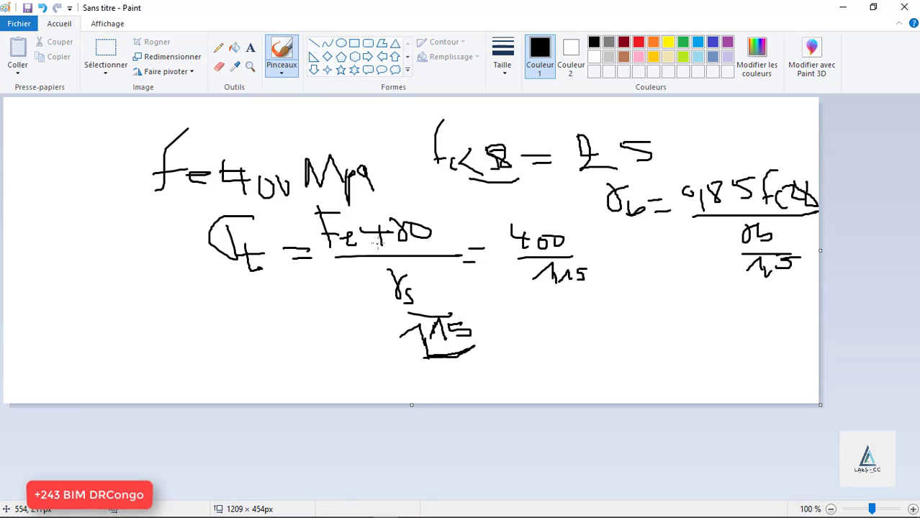
Underline part of the σt numerator, then minimize Paint and PowerPoint to return to the SOFiSTiK material definition in Revit
{"action": "left_click_drag", "start_coordinate": [382, 246], "coordinate": [432, 248]}
{"action": "left_click", "coordinate": [843, 7]}
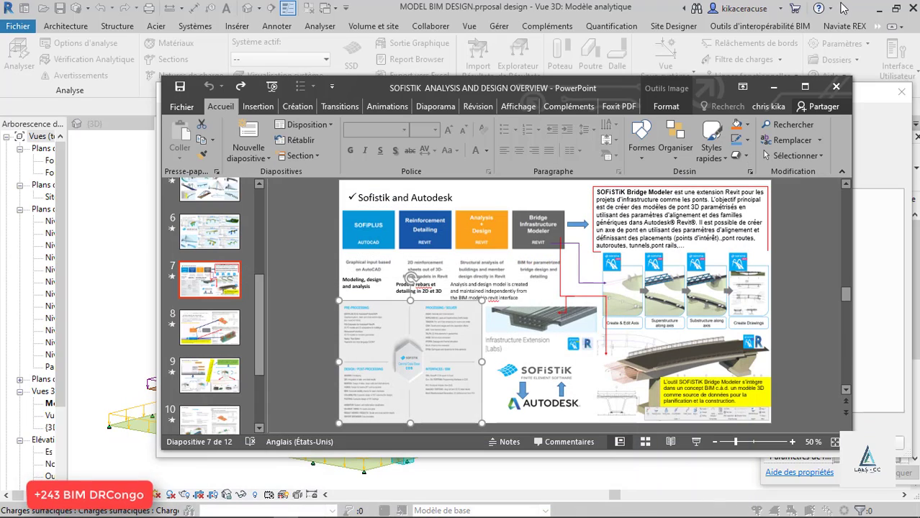
{"action": "left_click", "coordinate": [773, 87]}
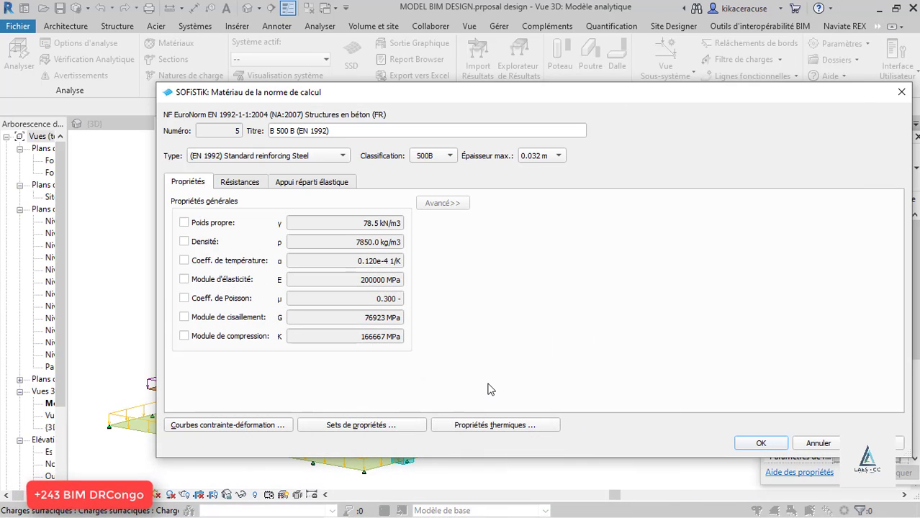
Review the B 500 B classification and maximum thickness options, plus its strength and elastic bedding settings
{"action": "left_click", "coordinate": [439, 155]}
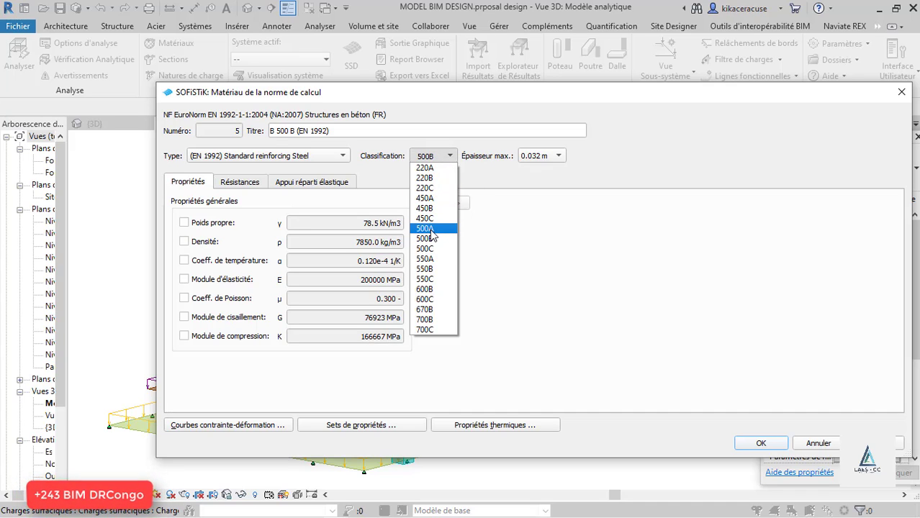
{"action": "left_click", "coordinate": [530, 170]}
{"action": "left_click", "coordinate": [540, 158]}
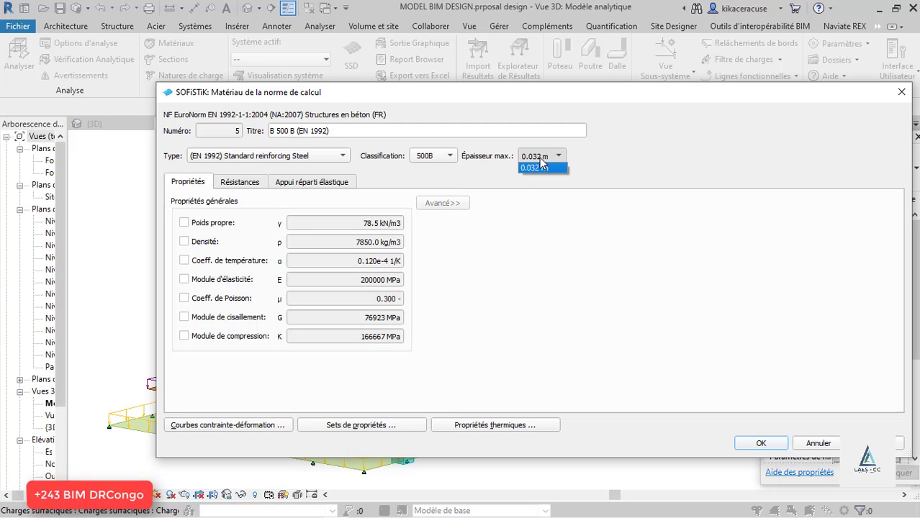
{"action": "left_click", "coordinate": [619, 167]}
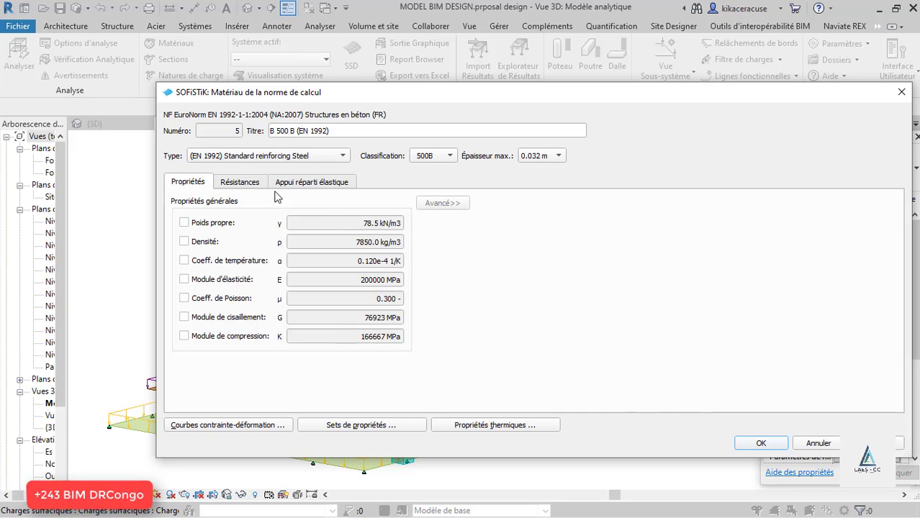
{"action": "left_click", "coordinate": [245, 185]}
{"action": "left_click", "coordinate": [296, 183]}
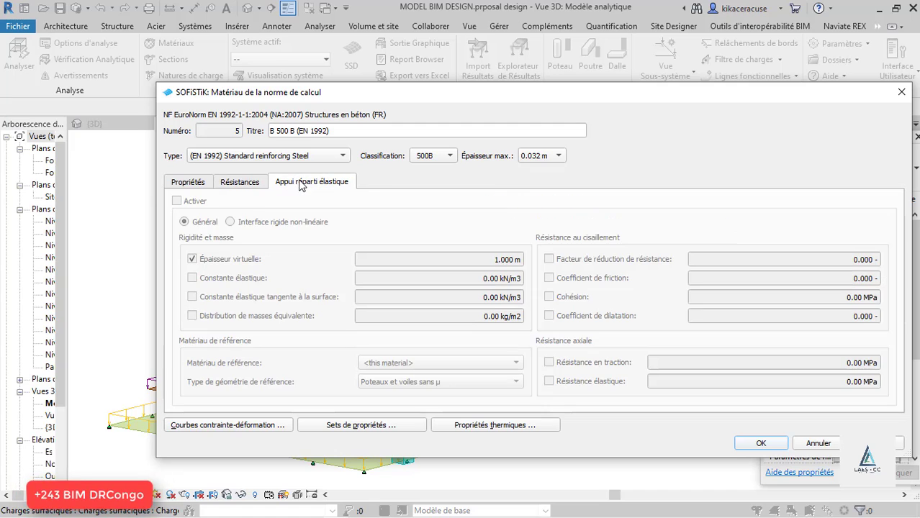
{"action": "left_click", "coordinate": [187, 183]}
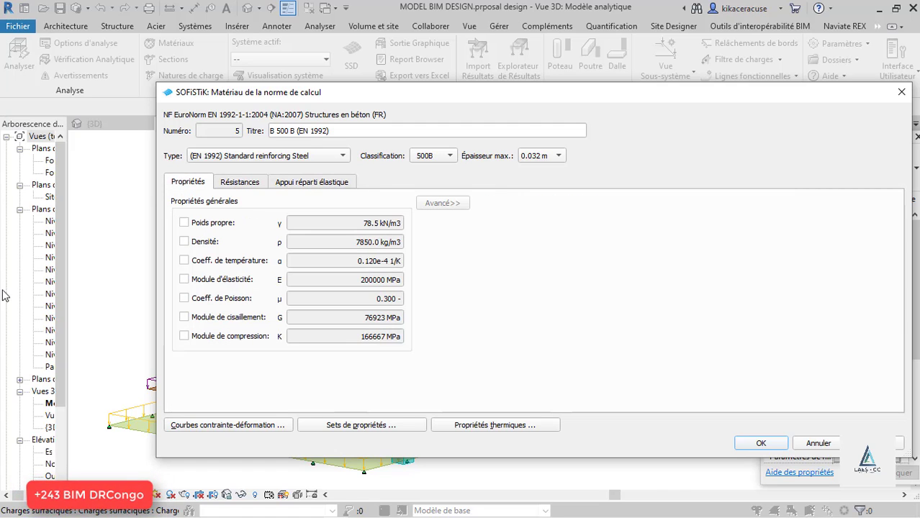
Examine the B 500 B stress-strain curves for ultimate limit state, serviceability and calculation values, then accept and close the material definition
{"action": "left_click", "coordinate": [236, 426]}
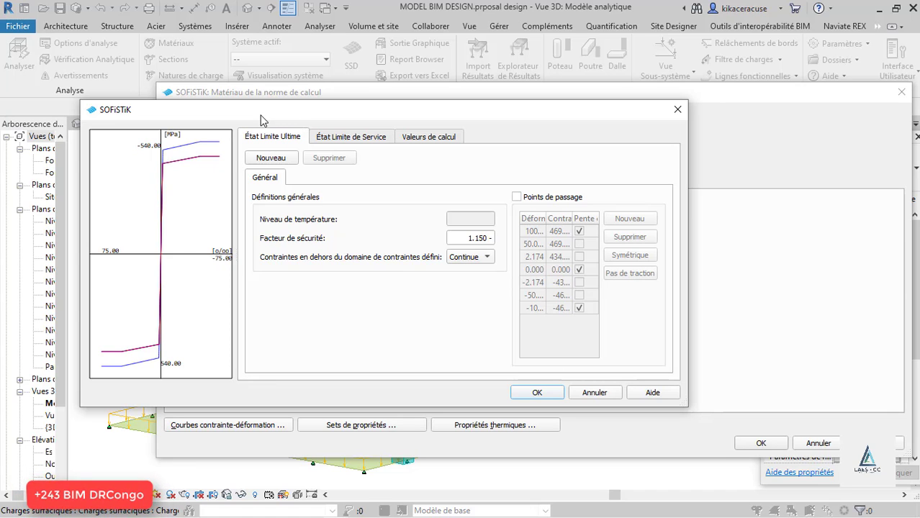
{"action": "left_click_drag", "start_coordinate": [253, 117], "coordinate": [364, 126]}
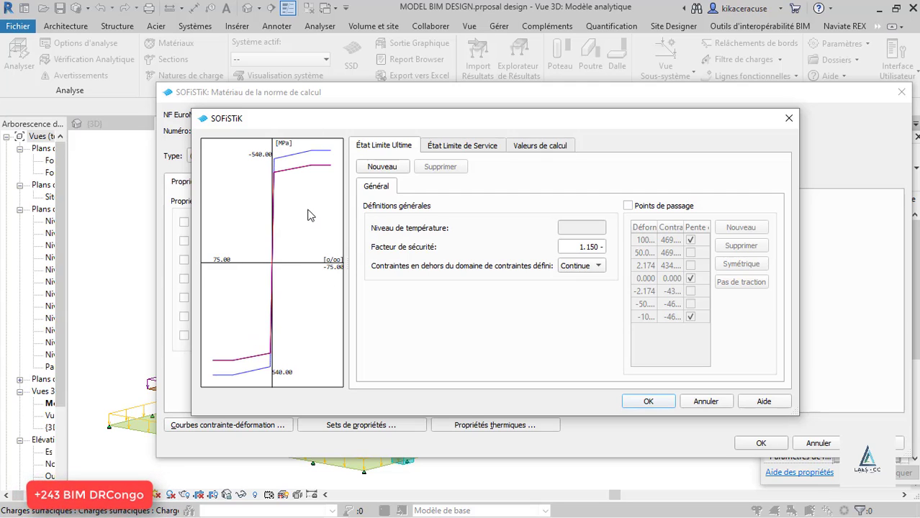
{"action": "left_click", "coordinate": [585, 267]}
{"action": "left_click", "coordinate": [470, 311]}
{"action": "left_click", "coordinate": [464, 148]}
{"action": "left_click", "coordinate": [540, 147]}
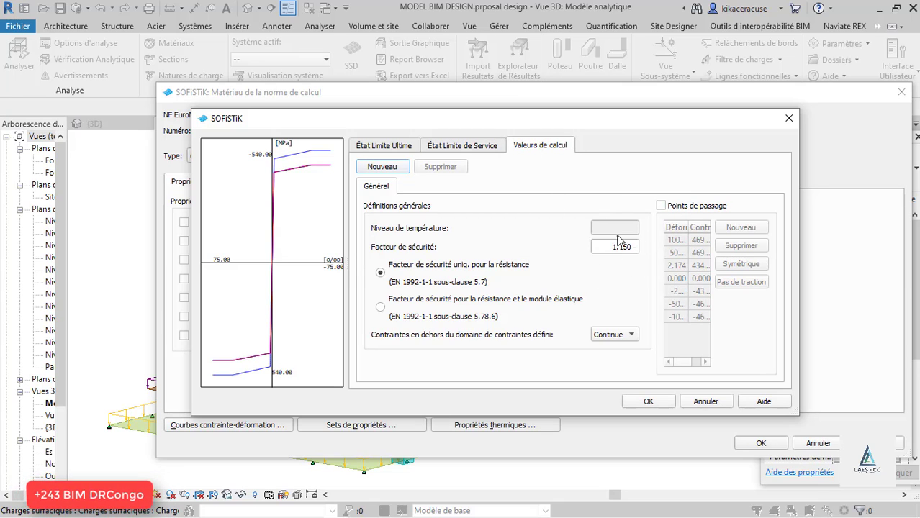
{"action": "left_click", "coordinate": [651, 401]}
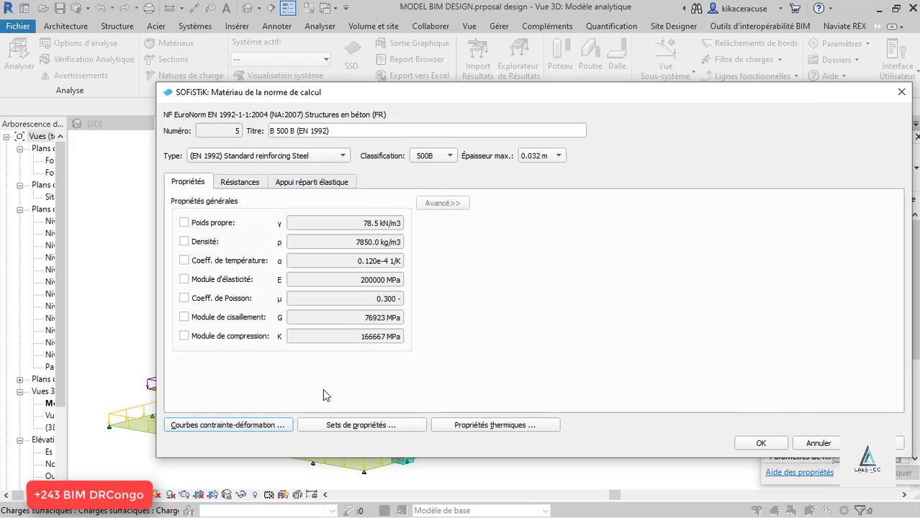
{"action": "left_click", "coordinate": [762, 443]}
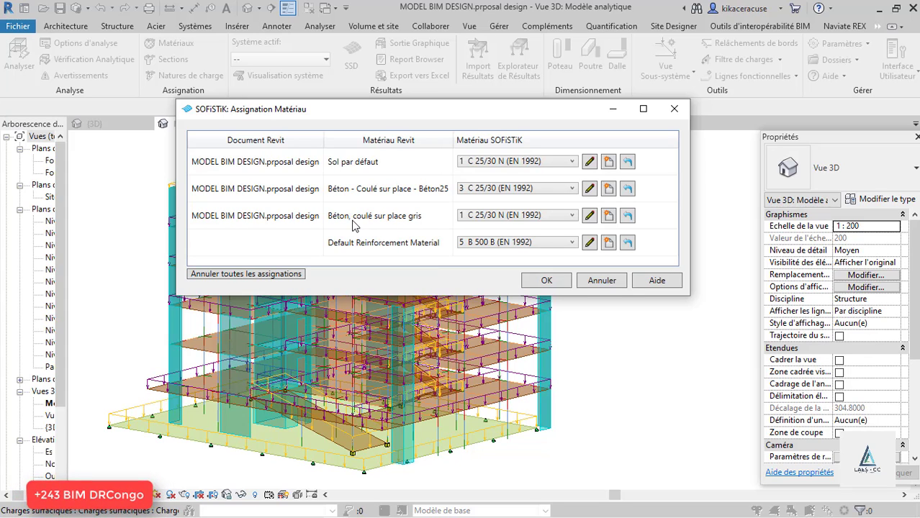
Open the C 25/30 N (EN 1992) definition assigned to Béton, coulé sur place gris and check its cement type options
{"action": "left_click", "coordinate": [589, 216]}
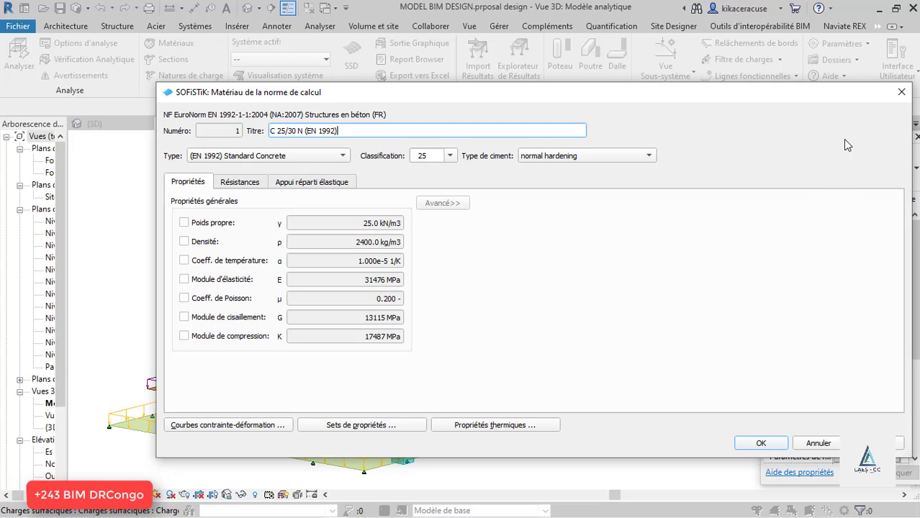
{"action": "left_click", "coordinate": [590, 156]}
{"action": "left_click", "coordinate": [600, 154]}
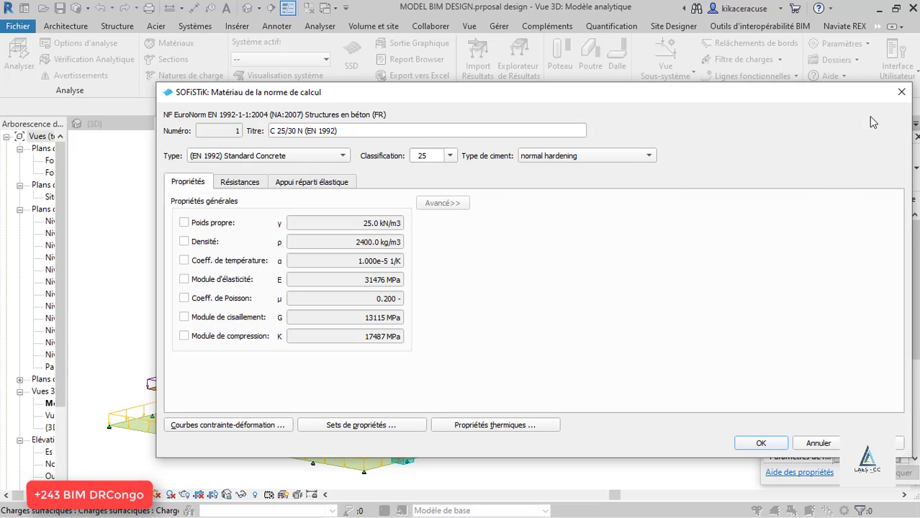
Close the C 25/30 N definition and the material assignments, and open the SOFiSTiK section assignments
{"action": "left_click", "coordinate": [902, 93]}
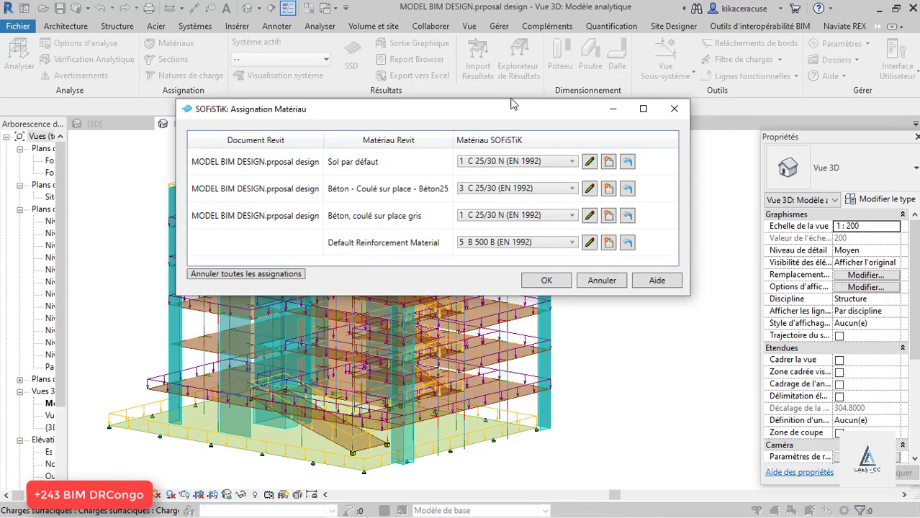
{"action": "left_click", "coordinate": [674, 108]}
{"action": "left_click", "coordinate": [172, 62]}
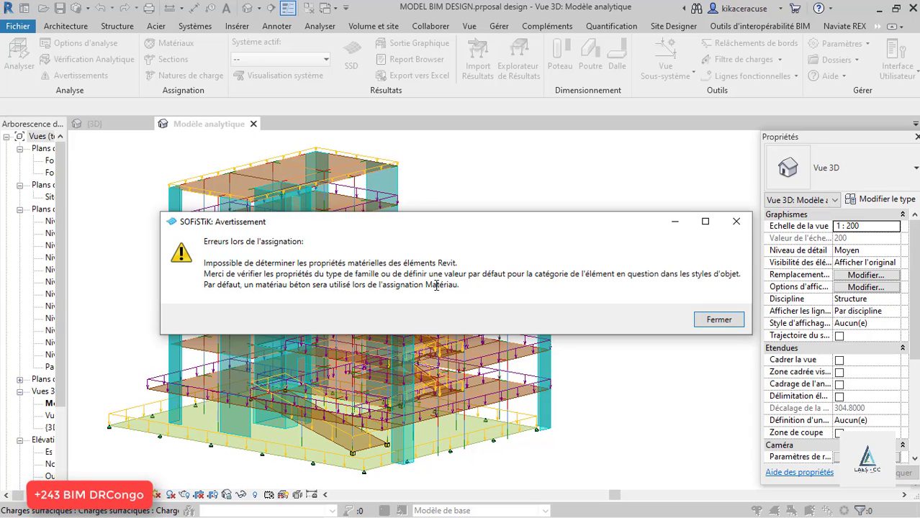
{"action": "left_click", "coordinate": [711, 324]}
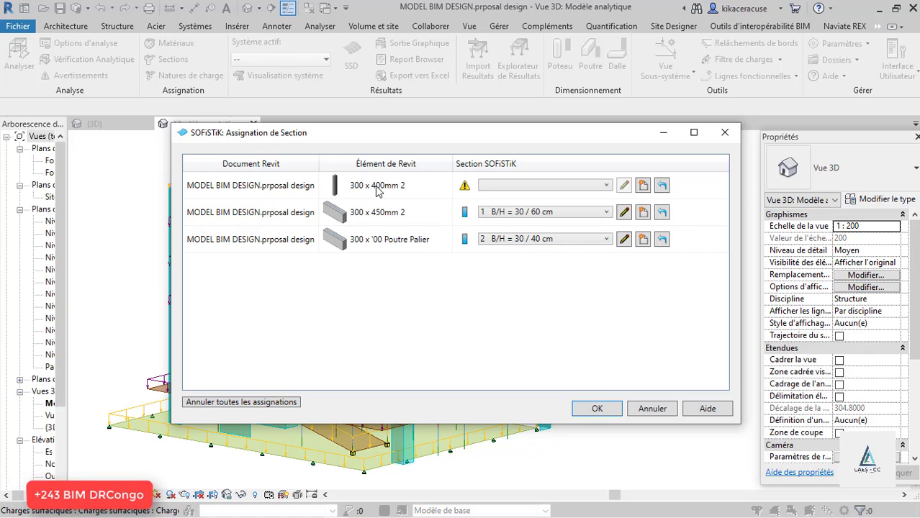
Check the SOFiSTiK sections available for the 300 x 400mm 2 column and close the section assignments
{"action": "left_click", "coordinate": [533, 187]}
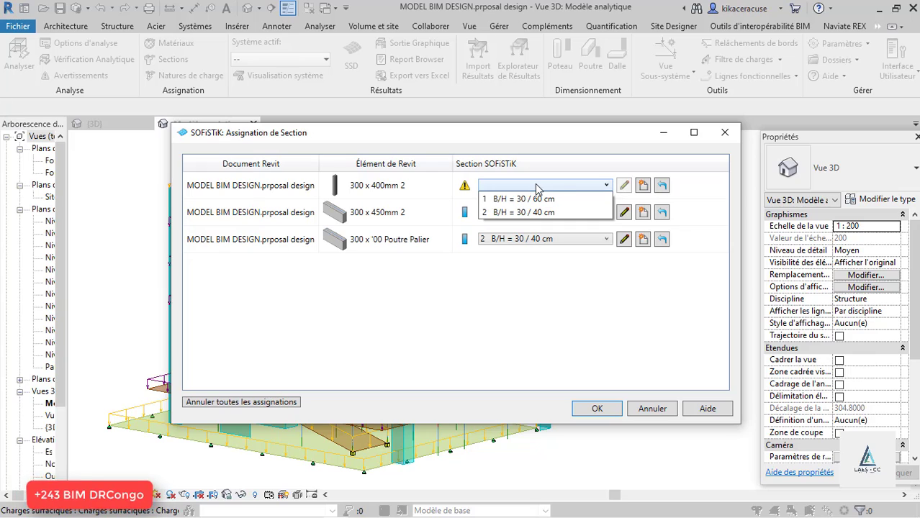
{"action": "left_click", "coordinate": [557, 174]}
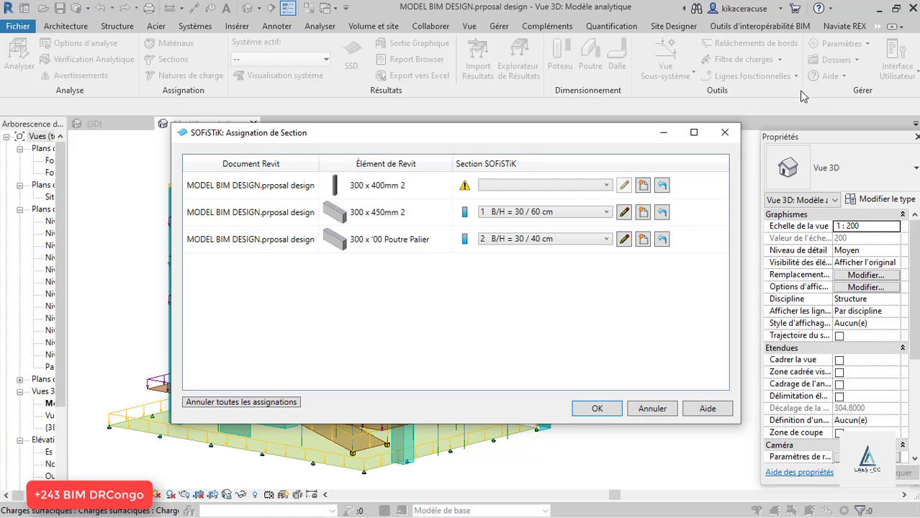
{"action": "left_click", "coordinate": [725, 132]}
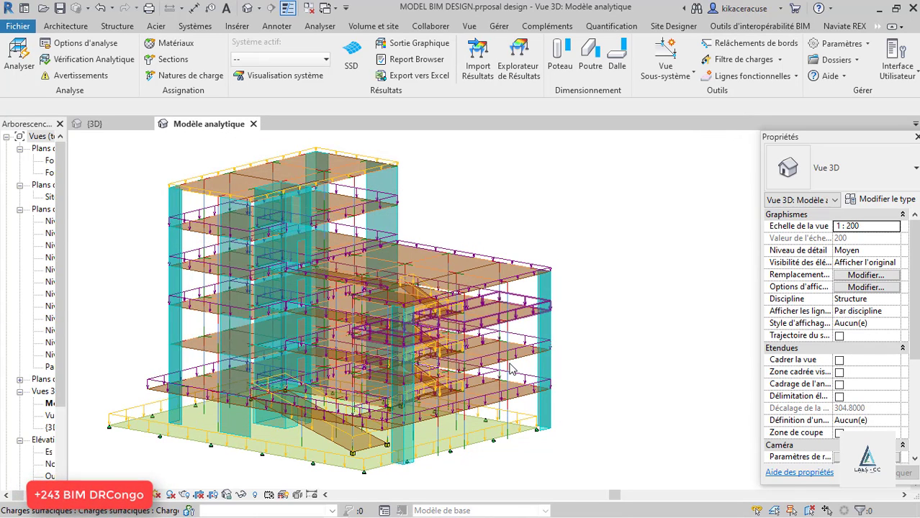
Select a stair landing beam in the {3D} view and check the b and h dimensions in its type properties
{"action": "left_click", "coordinate": [105, 127]}
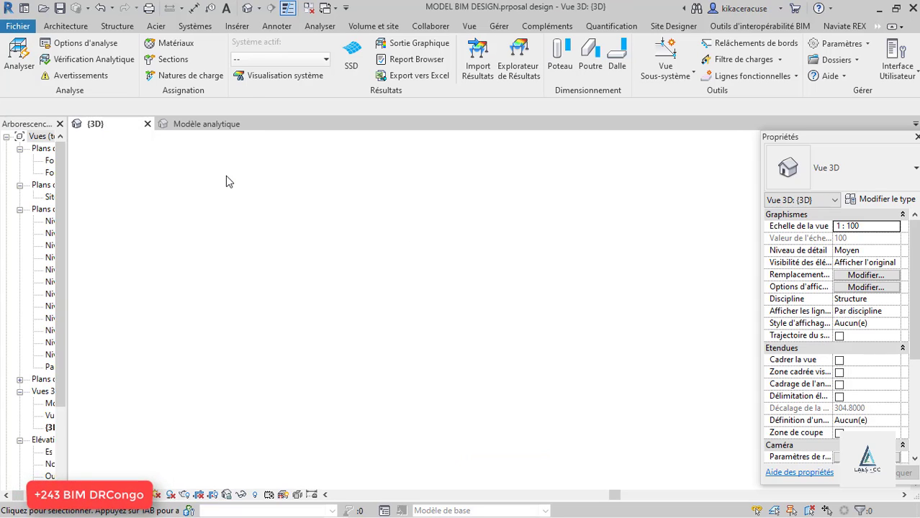
{"action": "scroll", "coordinate": [589, 403], "scroll_direction": "up", "scroll_amount": 10}
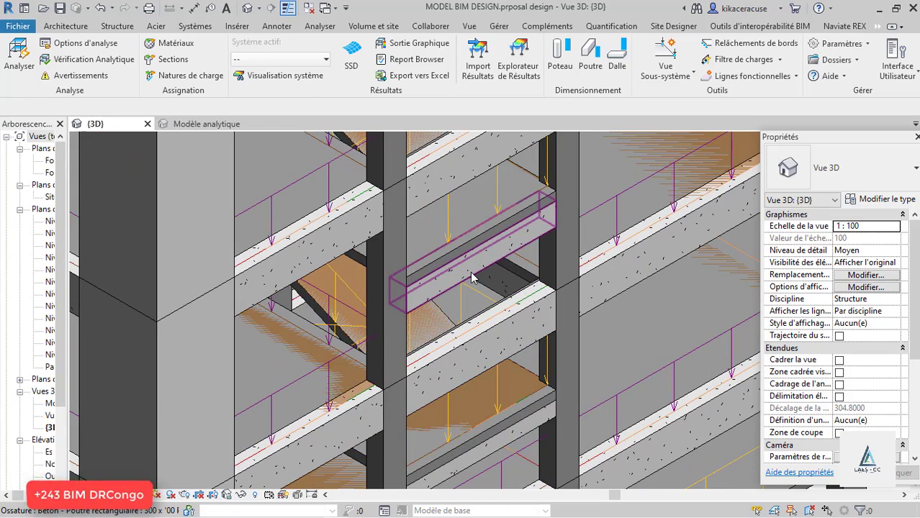
{"action": "left_click", "coordinate": [472, 278]}
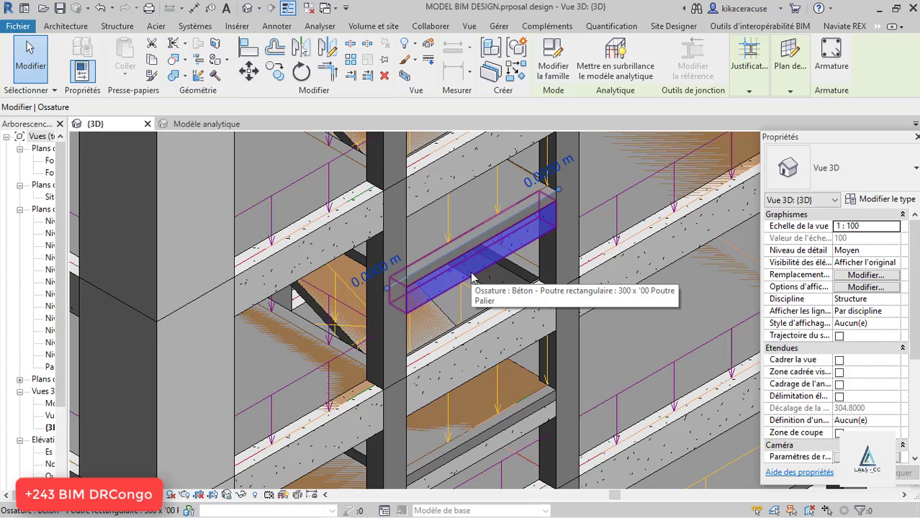
{"action": "left_click", "coordinate": [897, 203]}
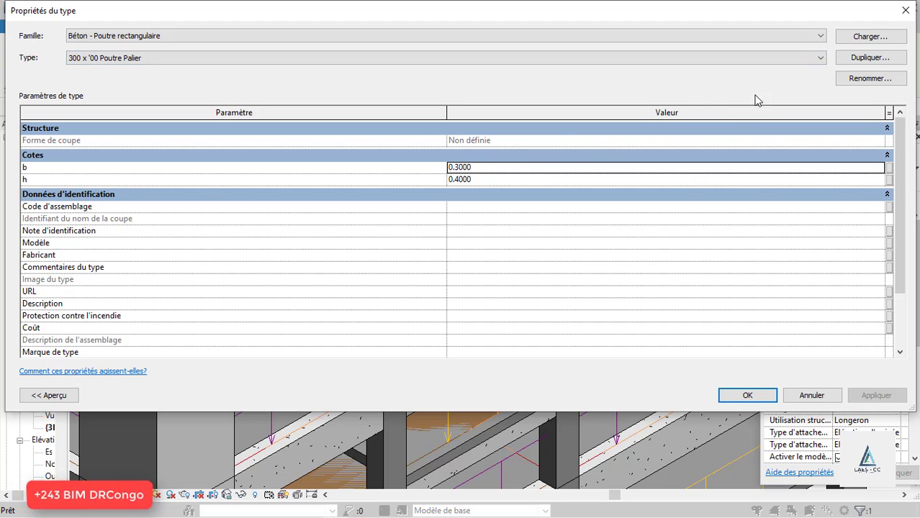
{"action": "left_click", "coordinate": [905, 10]}
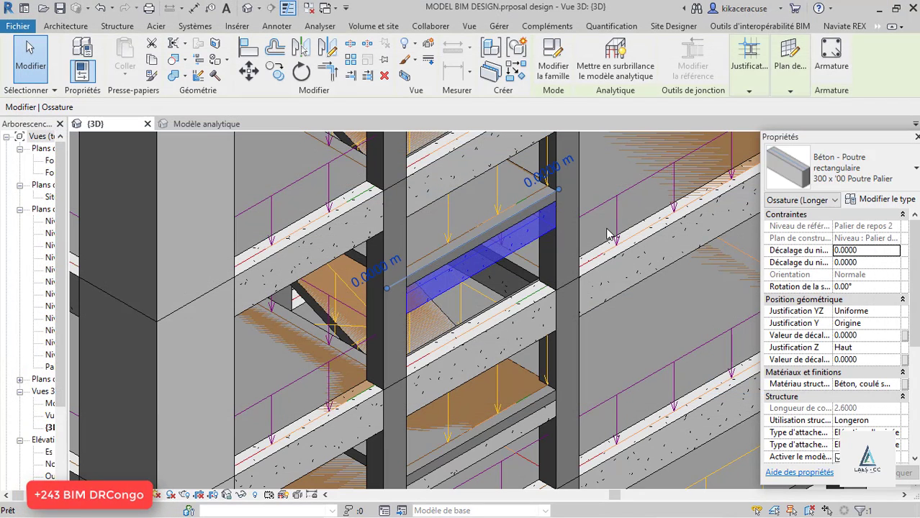
{"action": "right_click", "coordinate": [516, 245]}
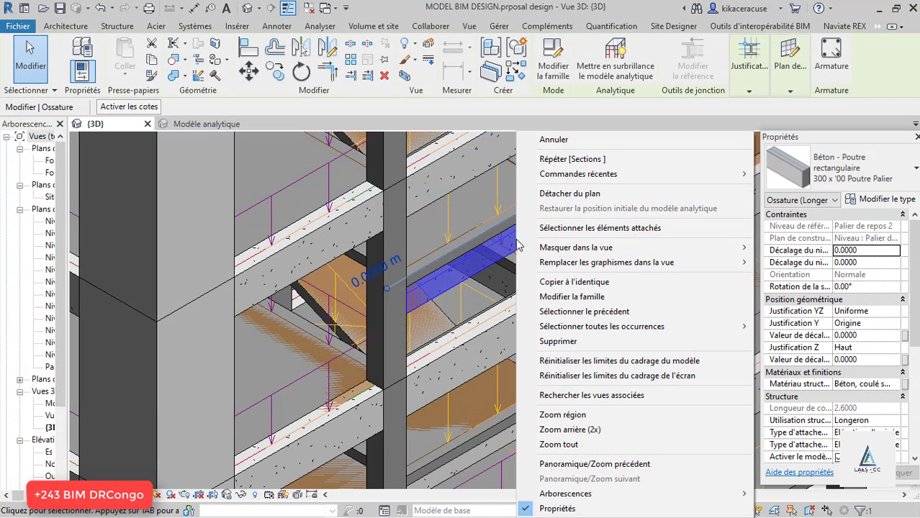
{"action": "mouse_move", "coordinate": [724, 266]}
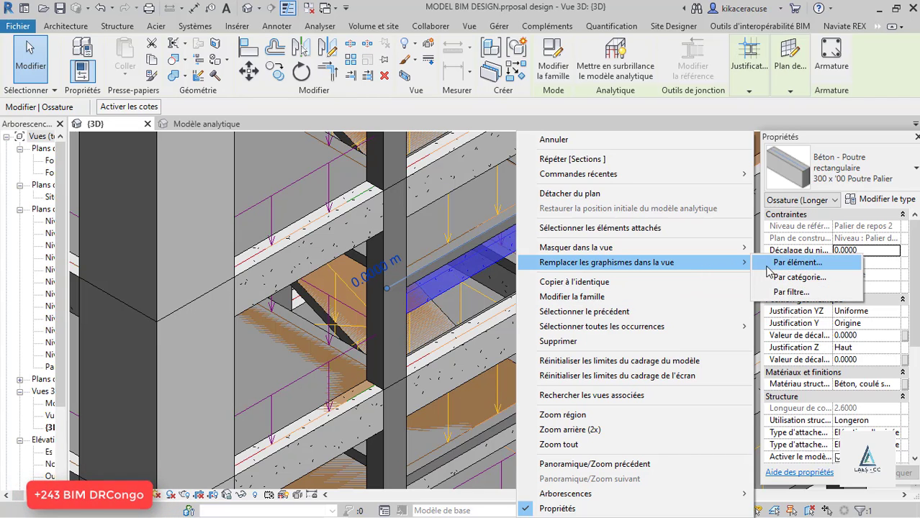
{"action": "left_click", "coordinate": [796, 262]}
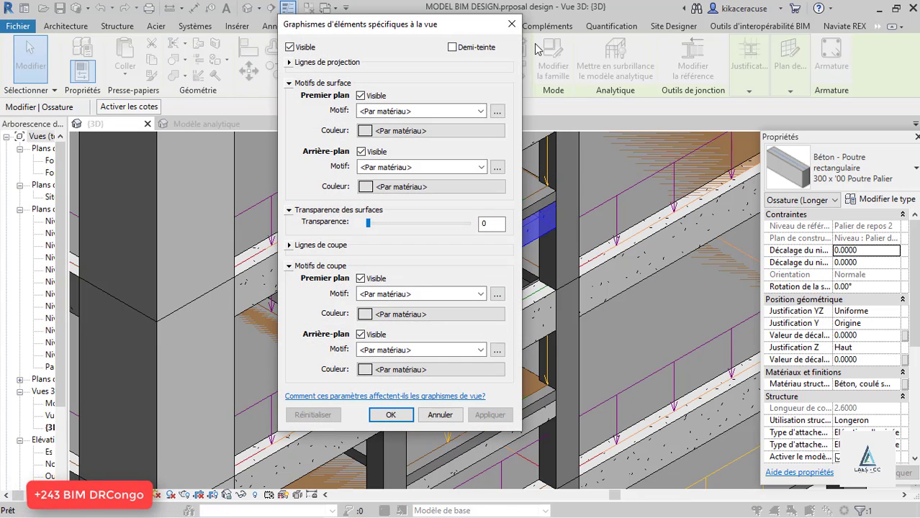
{"action": "left_click", "coordinate": [512, 24]}
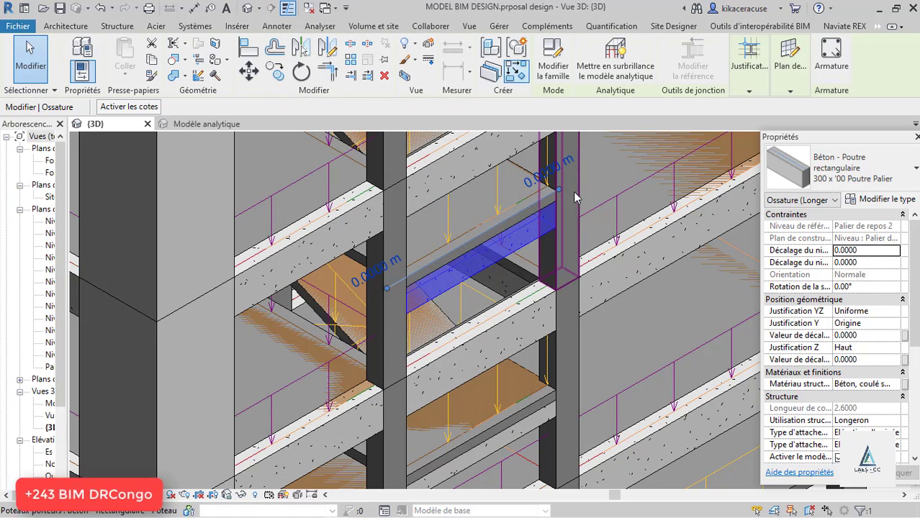
Select all instances of the landing beam type visible in the view and change them to type 300 x 450mm 2
{"action": "right_click", "coordinate": [520, 228]}
{"action": "mouse_move", "coordinate": [720, 262]}
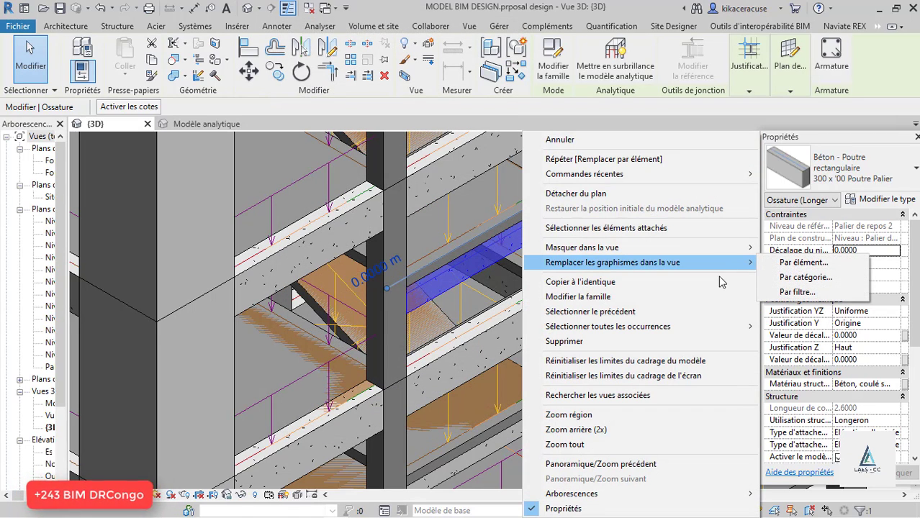
{"action": "mouse_move", "coordinate": [735, 328]}
{"action": "left_click", "coordinate": [781, 327]}
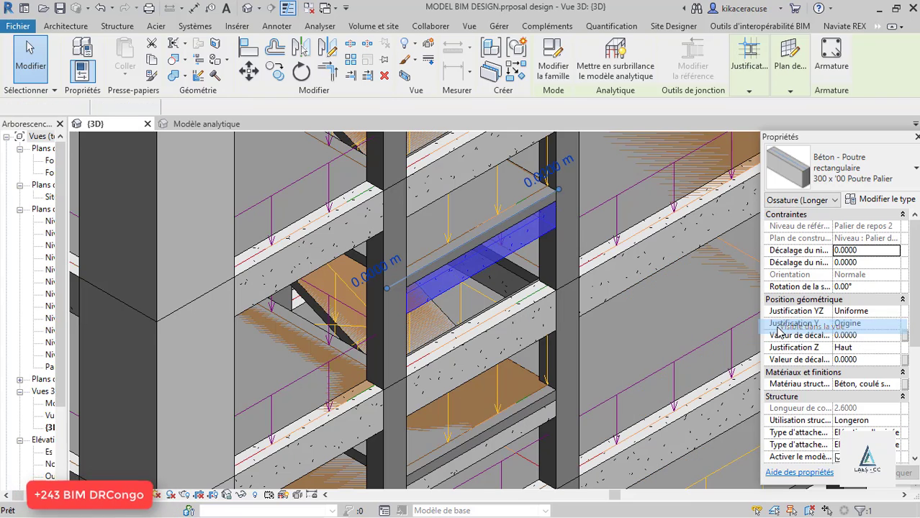
{"action": "left_click", "coordinate": [888, 185]}
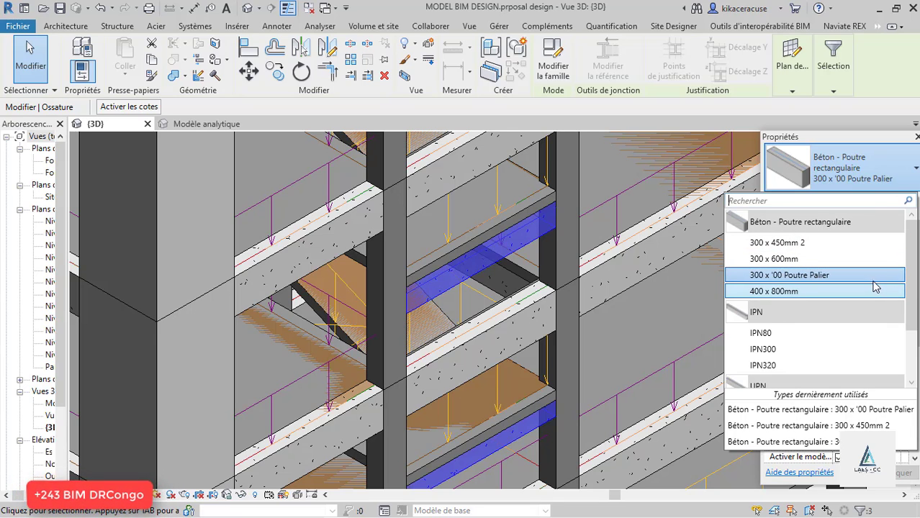
{"action": "left_click", "coordinate": [786, 244]}
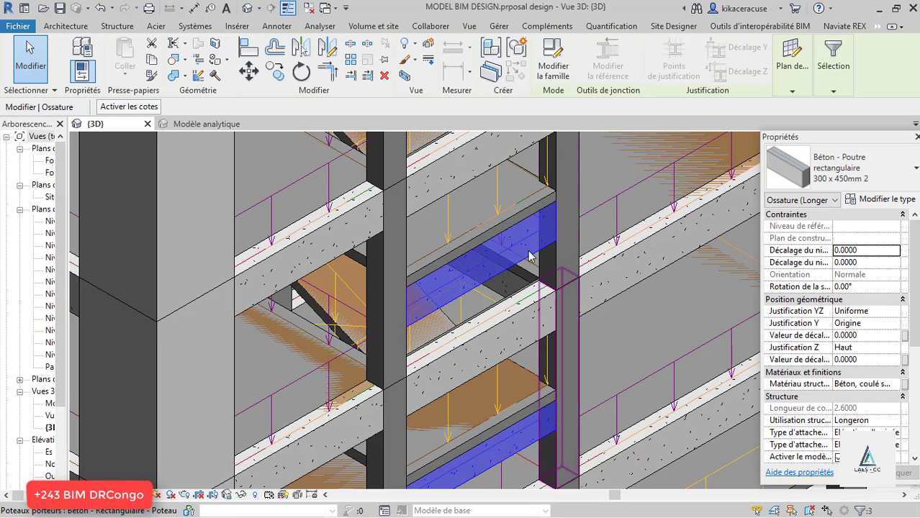
{"action": "scroll", "coordinate": [529, 256], "scroll_direction": "down", "scroll_amount": 5}
{"action": "scroll", "coordinate": [556, 362], "scroll_direction": "down", "scroll_amount": 4}
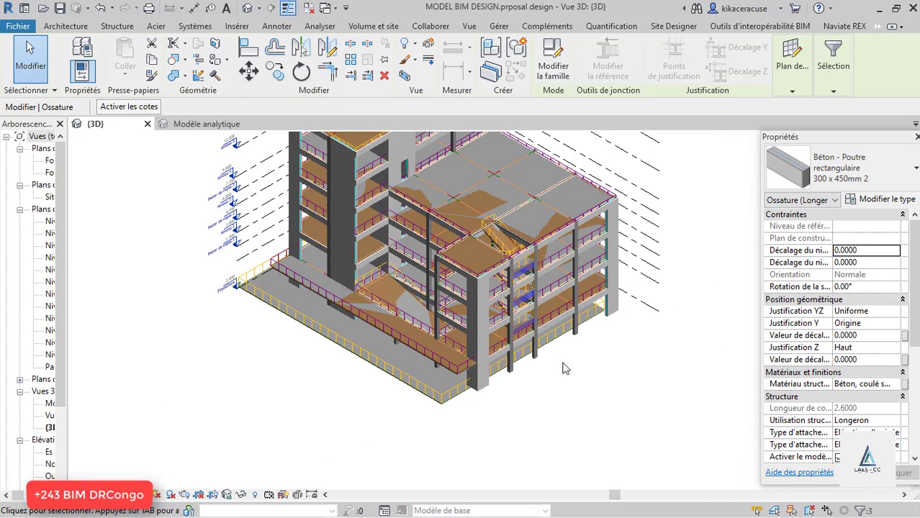
{"action": "scroll", "coordinate": [584, 297], "scroll_direction": "up", "scroll_amount": 3}
{"action": "scroll", "coordinate": [586, 302], "scroll_direction": "up", "scroll_amount": 2}
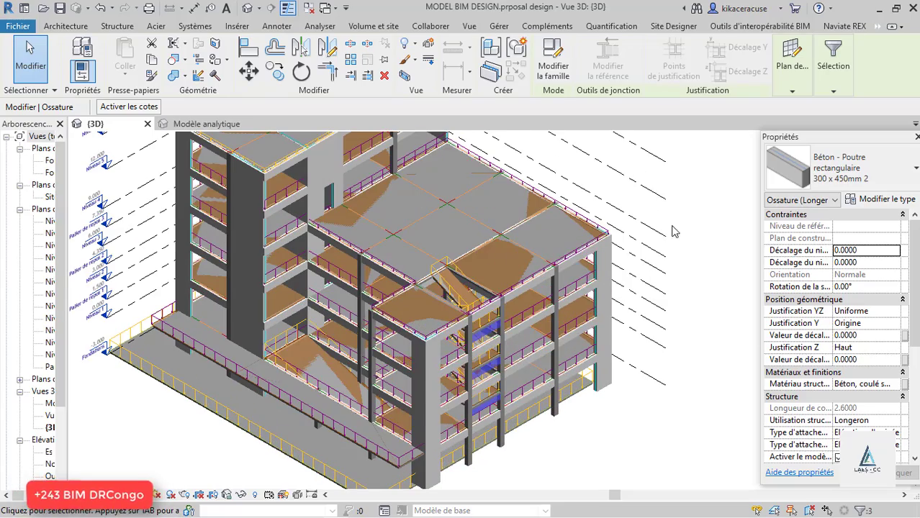
{"action": "left_click", "coordinate": [710, 217]}
Review the SOFiSTiK section assignments with the landing beams changed to 300 x 450mm 2, and close them
{"action": "scroll", "coordinate": [490, 335], "scroll_direction": "up", "scroll_amount": 3}
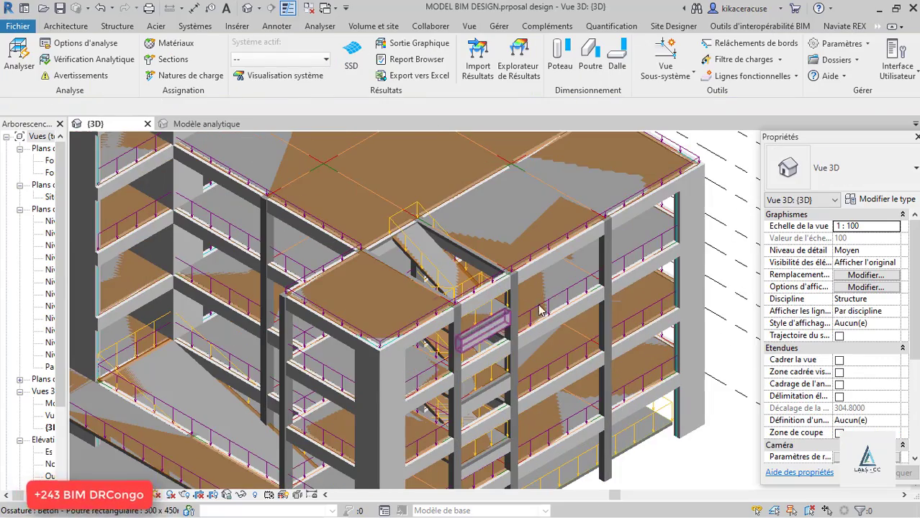
{"action": "left_click", "coordinate": [177, 61]}
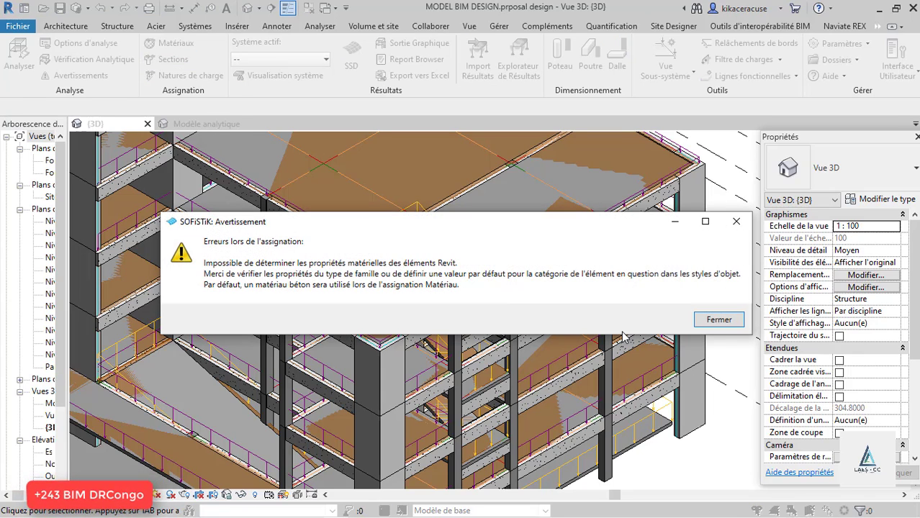
{"action": "left_click", "coordinate": [720, 320]}
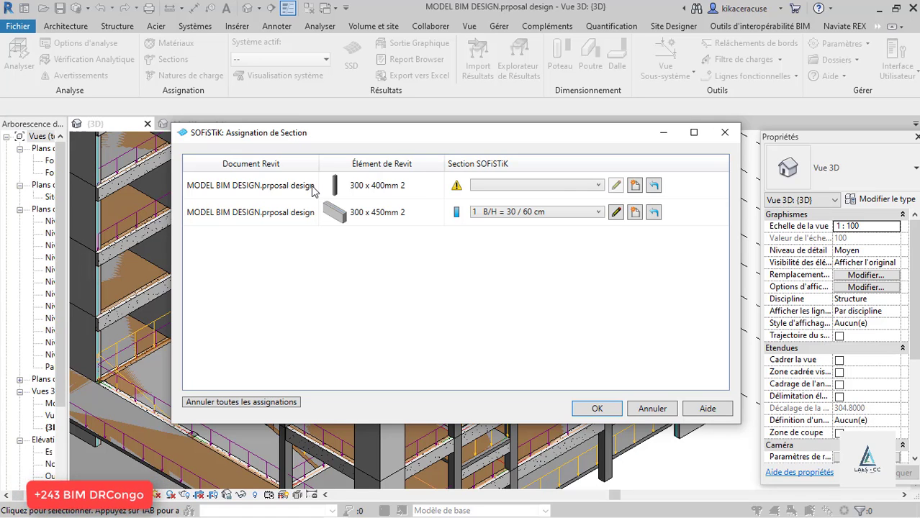
{"action": "left_click", "coordinate": [725, 133]}
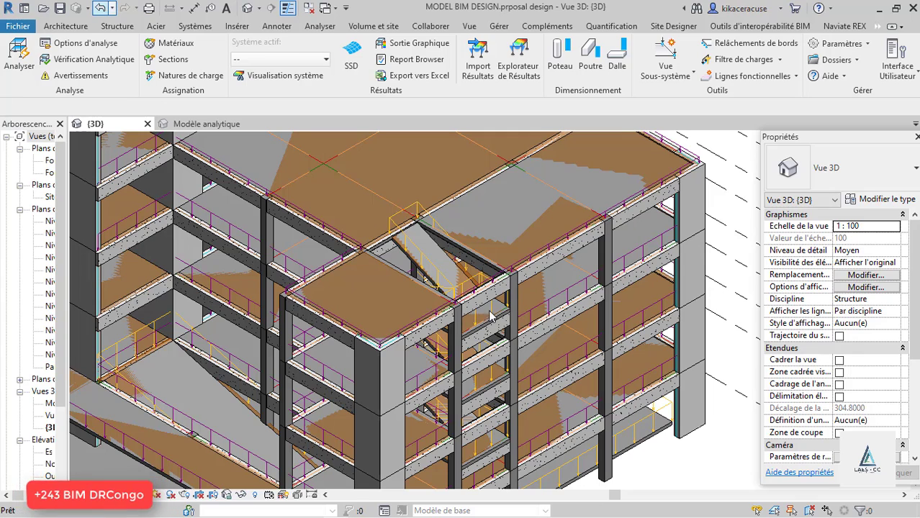
Undo the landing beams' type change and check the type of two individual landing beams
{"action": "left_click", "coordinate": [102, 8]}
{"action": "scroll", "coordinate": [454, 281], "scroll_direction": "down", "scroll_amount": 3}
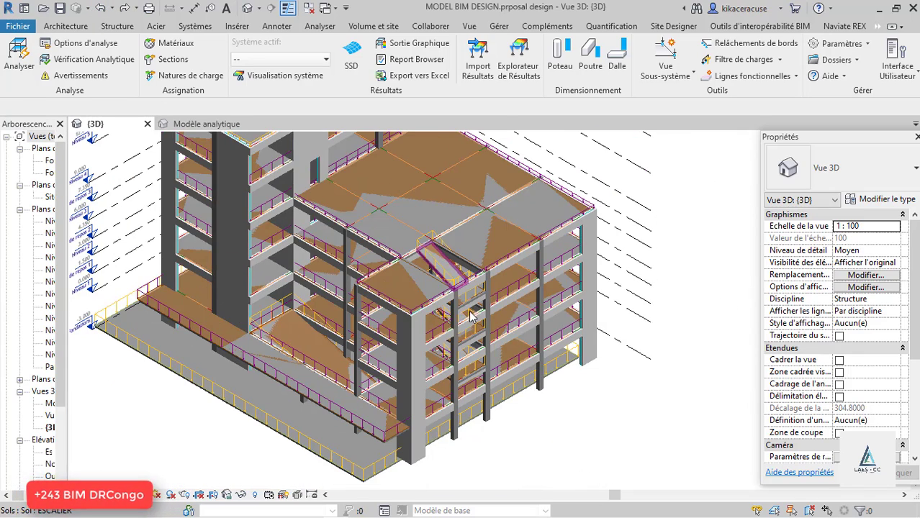
{"action": "scroll", "coordinate": [468, 322], "scroll_direction": "up", "scroll_amount": 4}
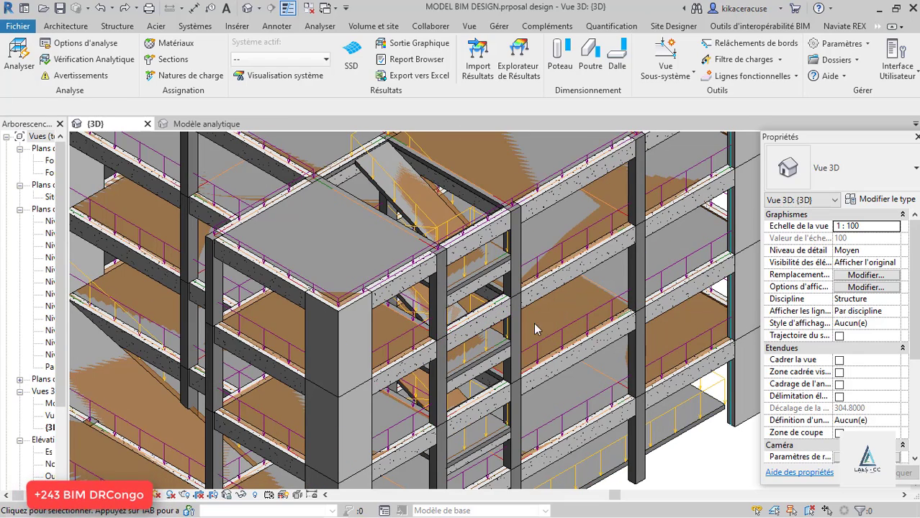
{"action": "left_click", "coordinate": [485, 371]}
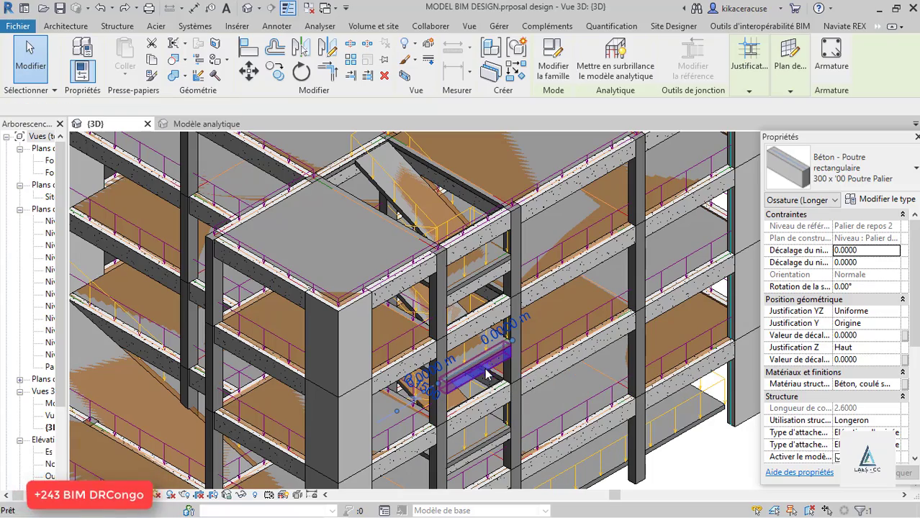
{"action": "key", "text": "Escape"}
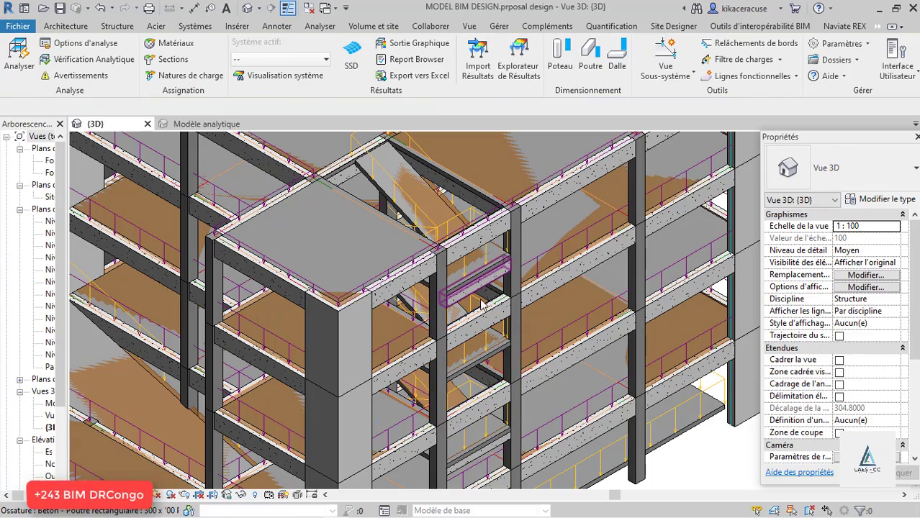
{"action": "scroll", "coordinate": [482, 305], "scroll_direction": "up", "scroll_amount": 5}
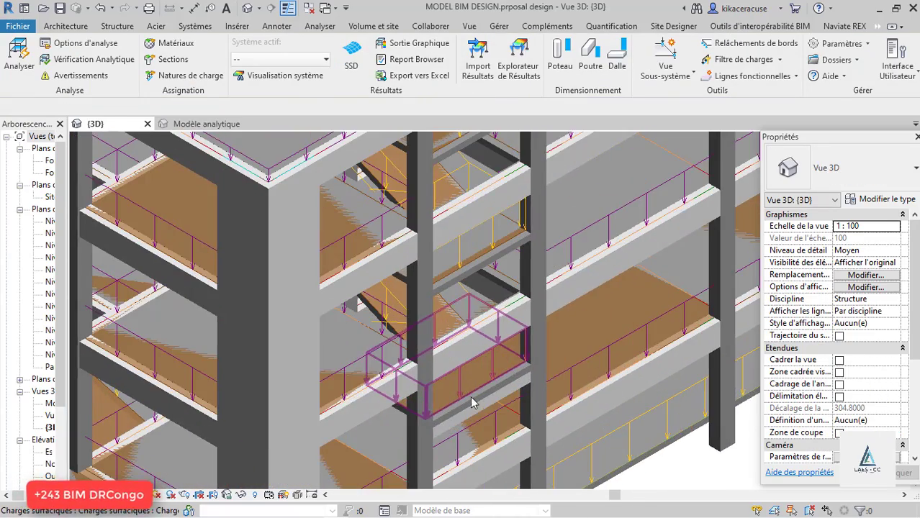
{"action": "left_click", "coordinate": [481, 415]}
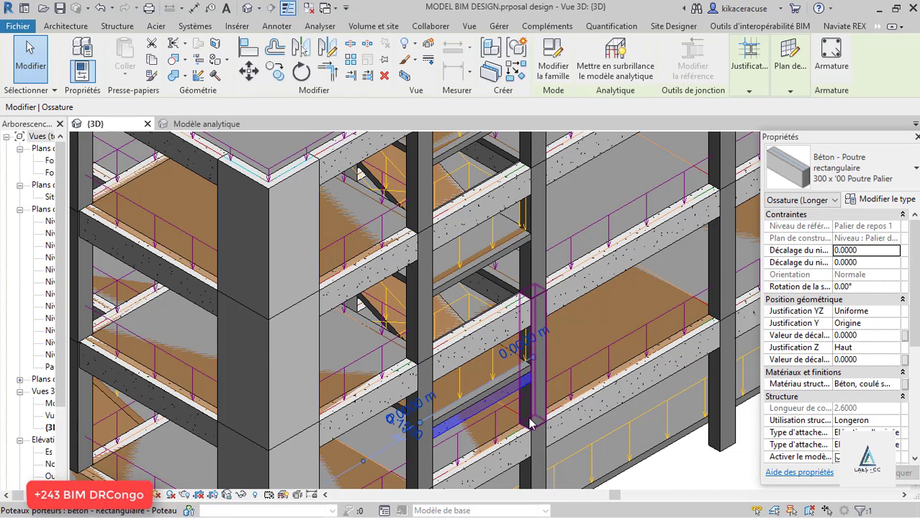
{"action": "key", "text": "Escape"}
Assign SOFiSTiK section 2, B/H = 30 / 40 cm, to the 300 x 400mm 2 column type and accept the section assignments
{"action": "middle_click_drag", "start_coordinate": [519, 373], "coordinate": [523, 305], "text": "shift"}
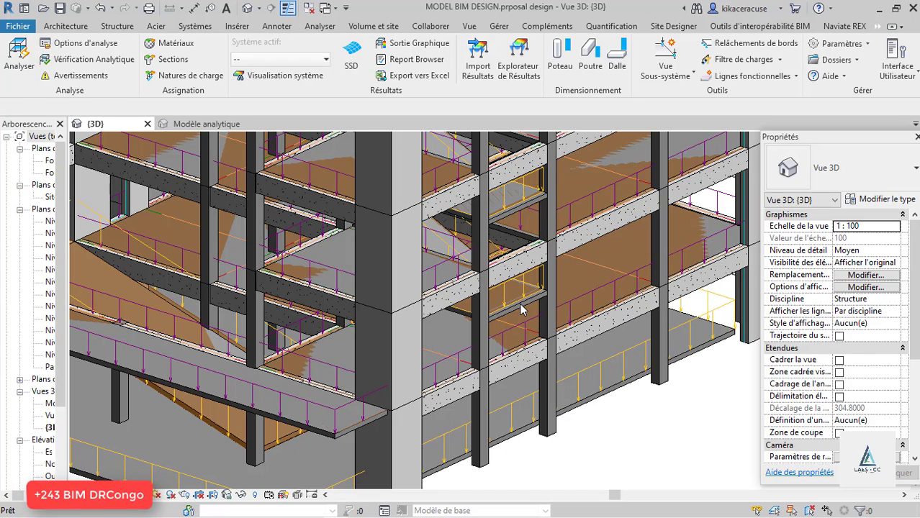
{"action": "middle_click_drag", "start_coordinate": [523, 309], "coordinate": [472, 375], "text": "shift"}
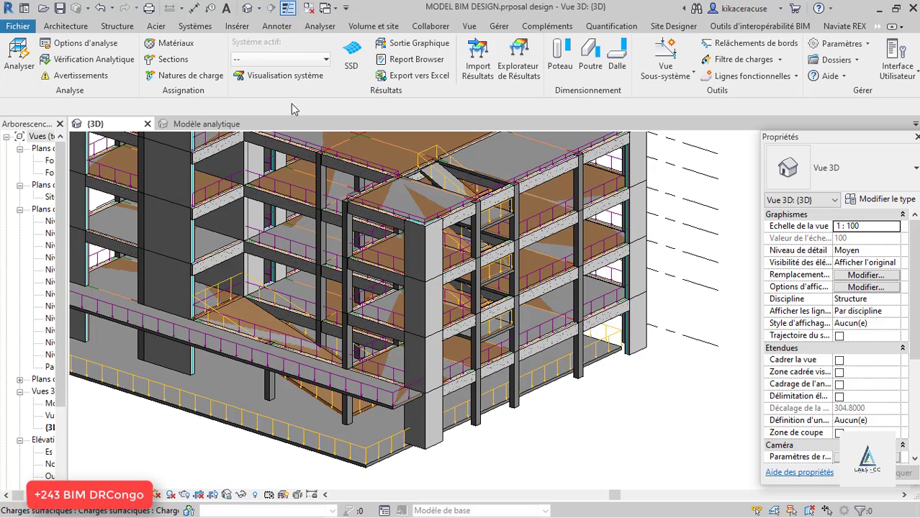
{"action": "left_click", "coordinate": [175, 59]}
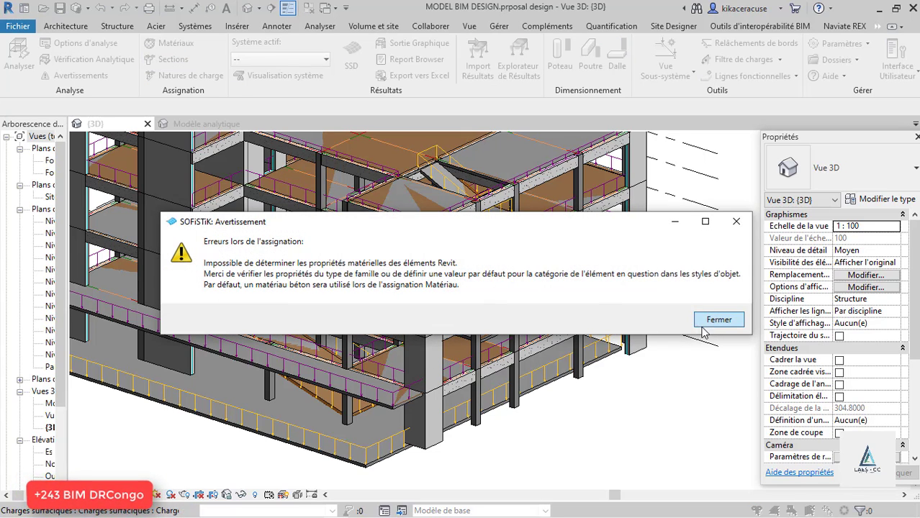
{"action": "left_click", "coordinate": [716, 322]}
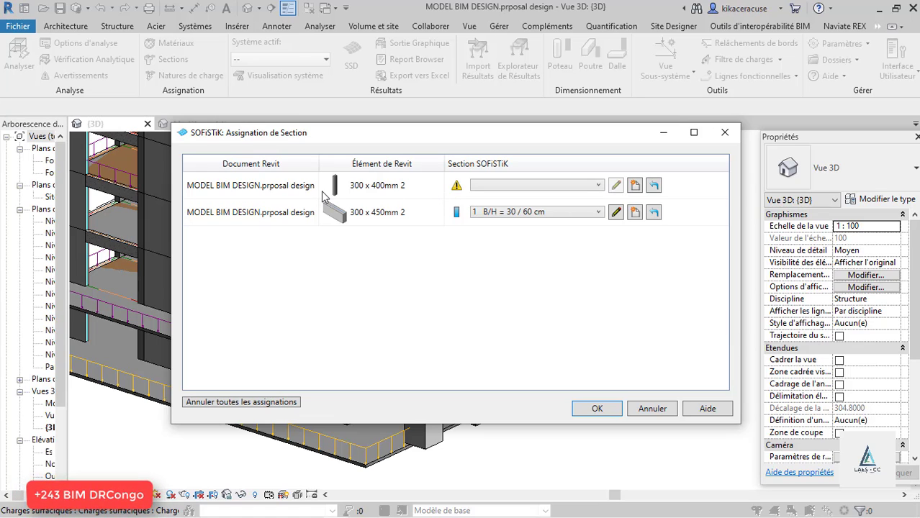
{"action": "left_click", "coordinate": [491, 186]}
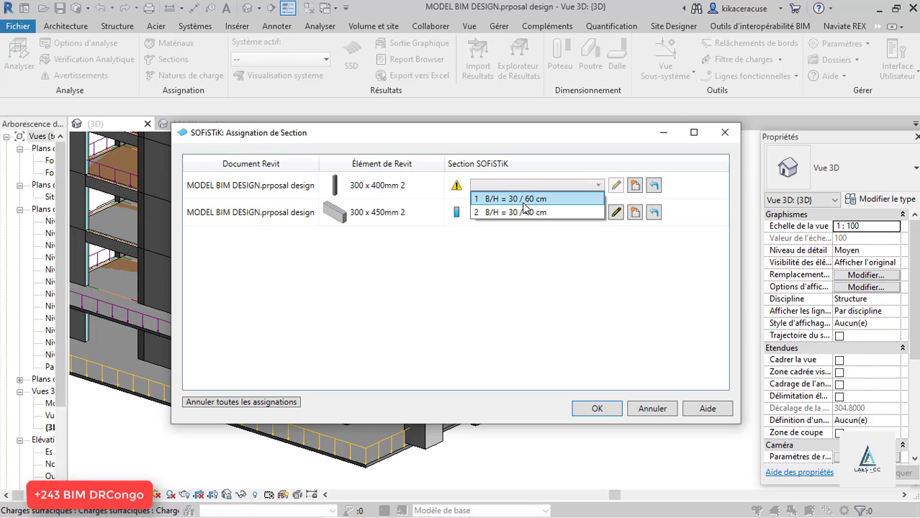
{"action": "left_click", "coordinate": [562, 205]}
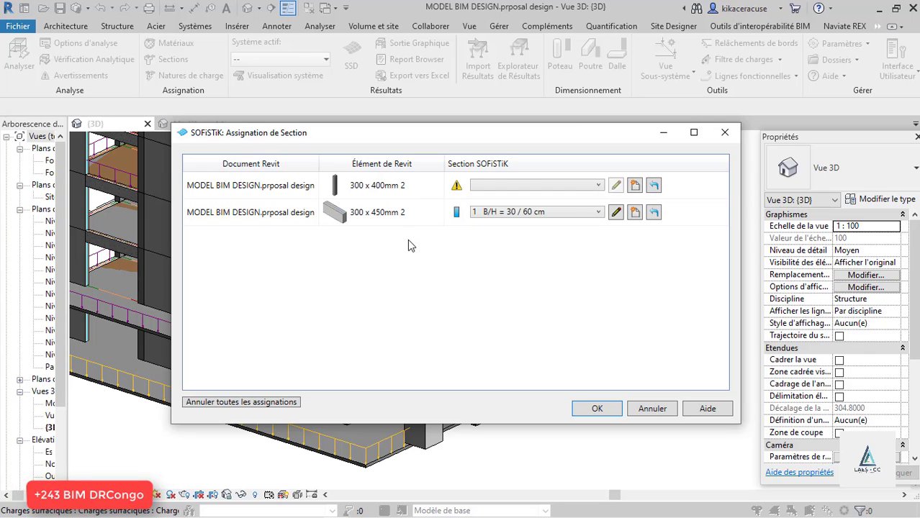
{"action": "left_click", "coordinate": [538, 191]}
{"action": "left_click", "coordinate": [530, 211]}
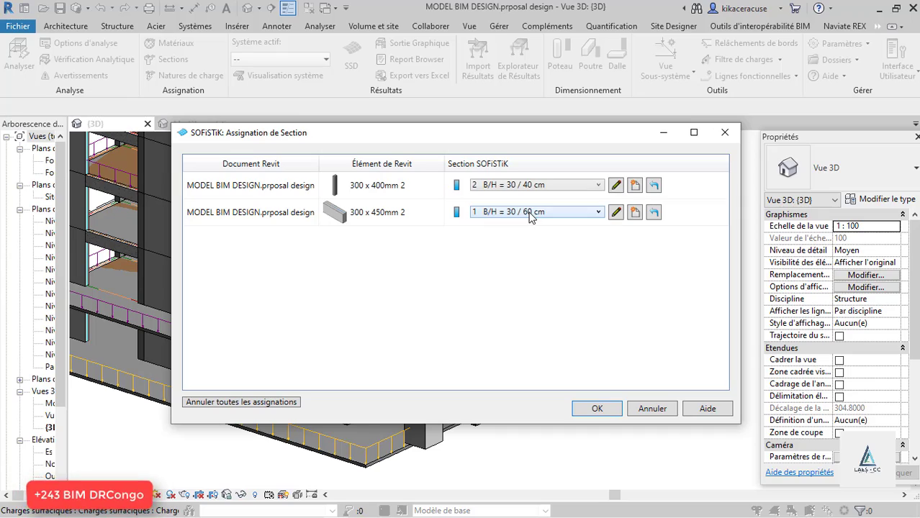
{"action": "left_click", "coordinate": [599, 413]}
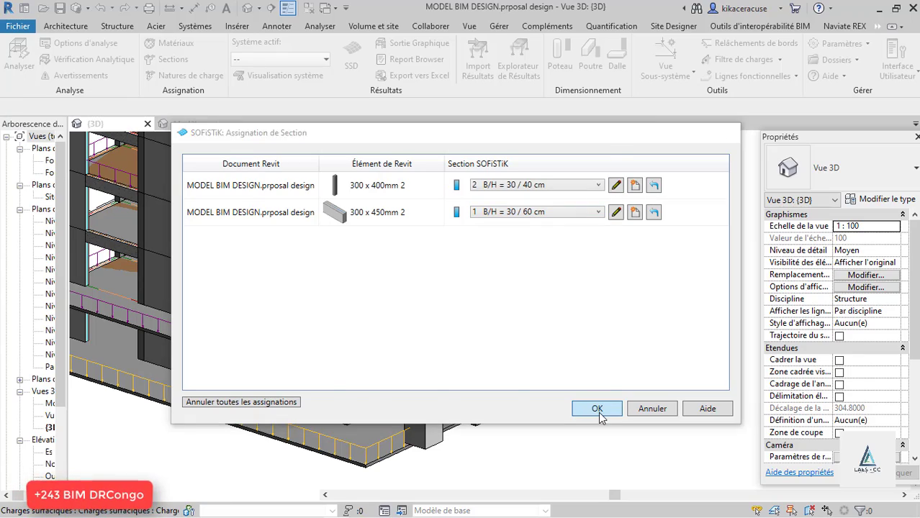
Review the beam design results and the materials list in the SOFiSTiK data management
{"action": "scroll", "coordinate": [512, 432], "scroll_direction": "down", "scroll_amount": 4}
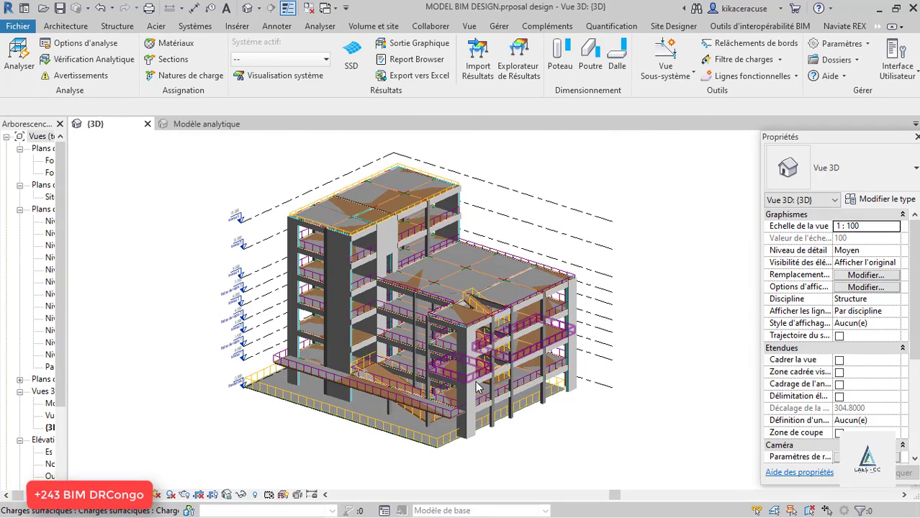
{"action": "scroll", "coordinate": [477, 387], "scroll_direction": "up", "scroll_amount": 4}
{"action": "scroll", "coordinate": [477, 387], "scroll_direction": "down", "scroll_amount": 1}
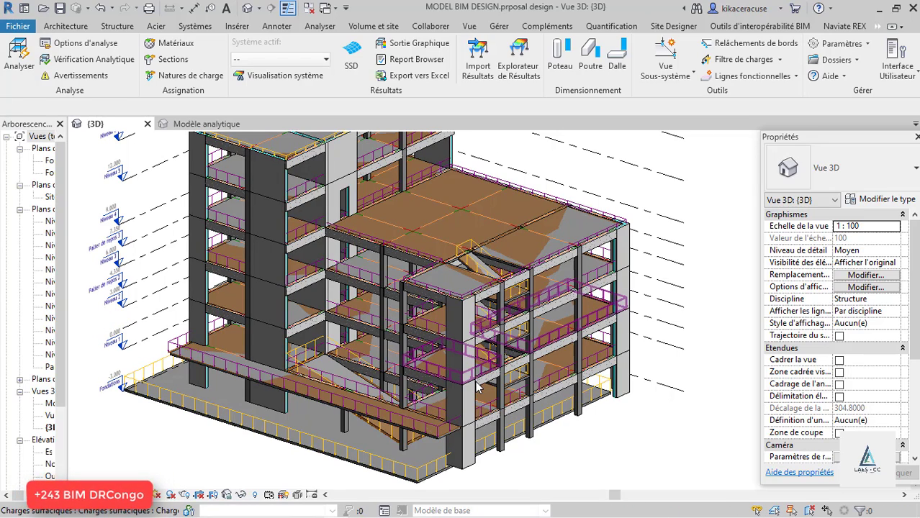
{"action": "scroll", "coordinate": [473, 328], "scroll_direction": "down", "scroll_amount": 3}
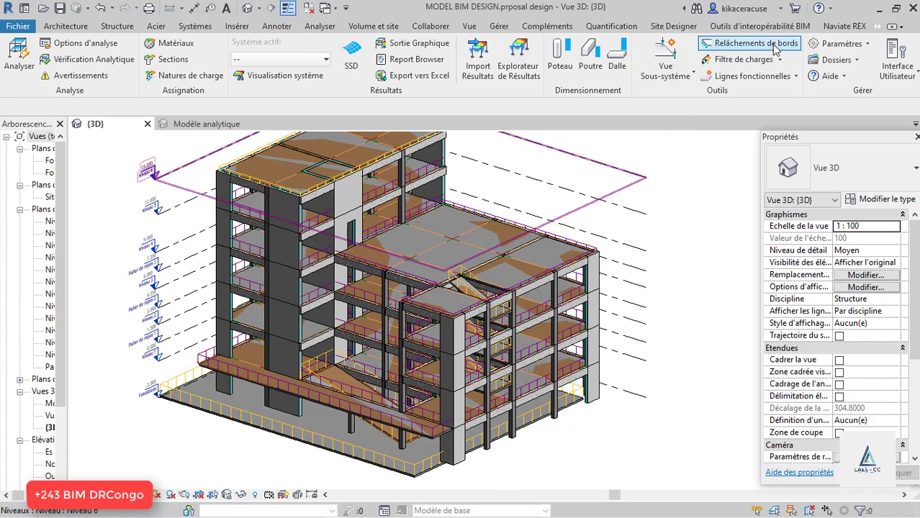
{"action": "left_click", "coordinate": [840, 43]}
{"action": "left_click", "coordinate": [840, 76]}
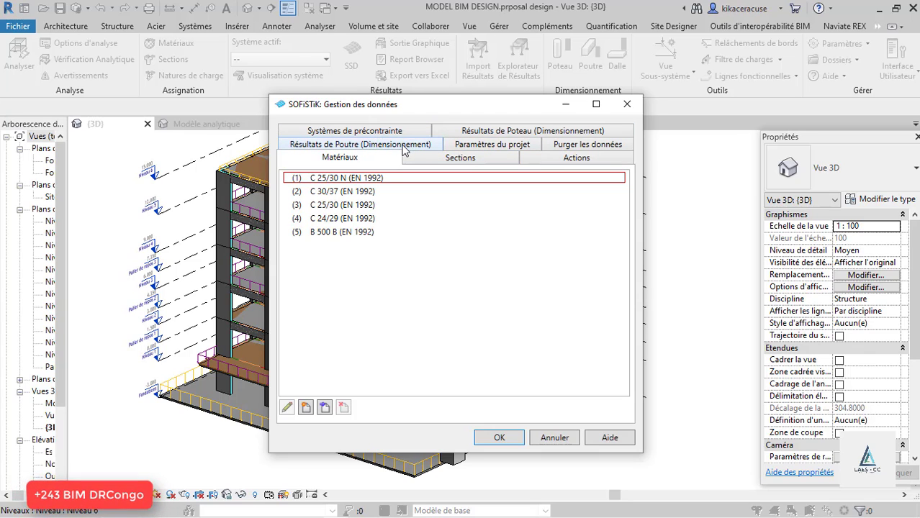
{"action": "left_click", "coordinate": [398, 147]}
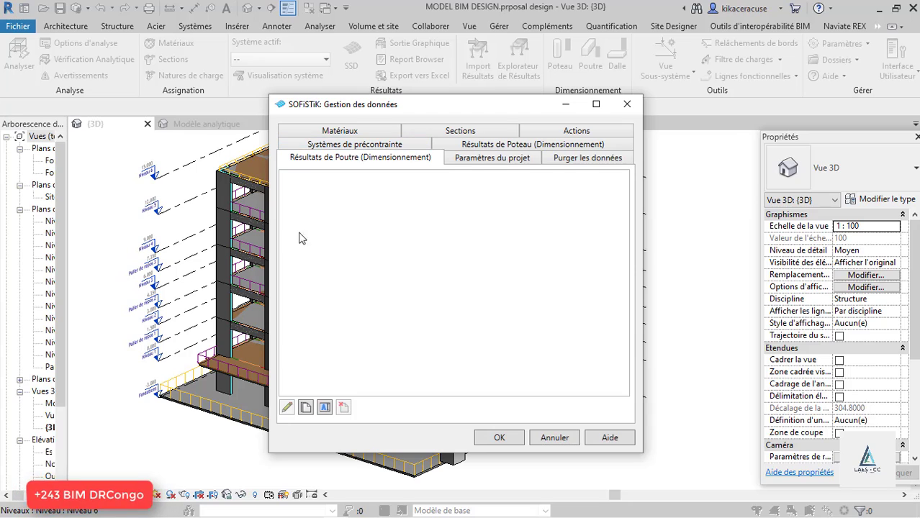
{"action": "left_click", "coordinate": [325, 136]}
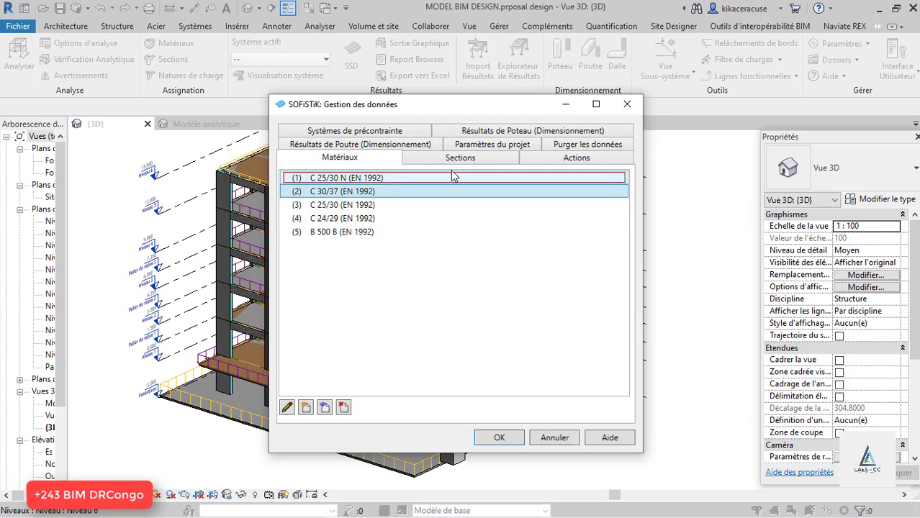
Check the defined sections, open the B/H = 30 / 60 cm section's definition, and close the data management without changes
{"action": "left_click", "coordinate": [482, 162]}
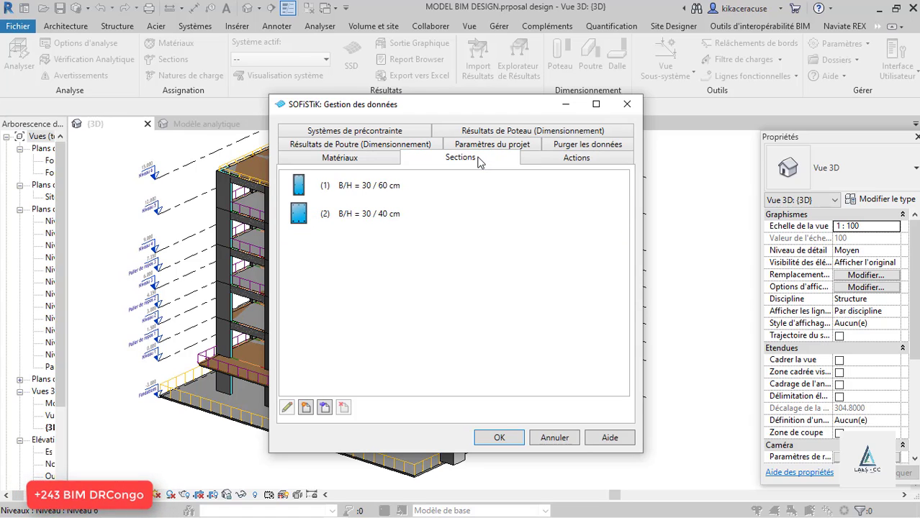
{"action": "left_click", "coordinate": [356, 186]}
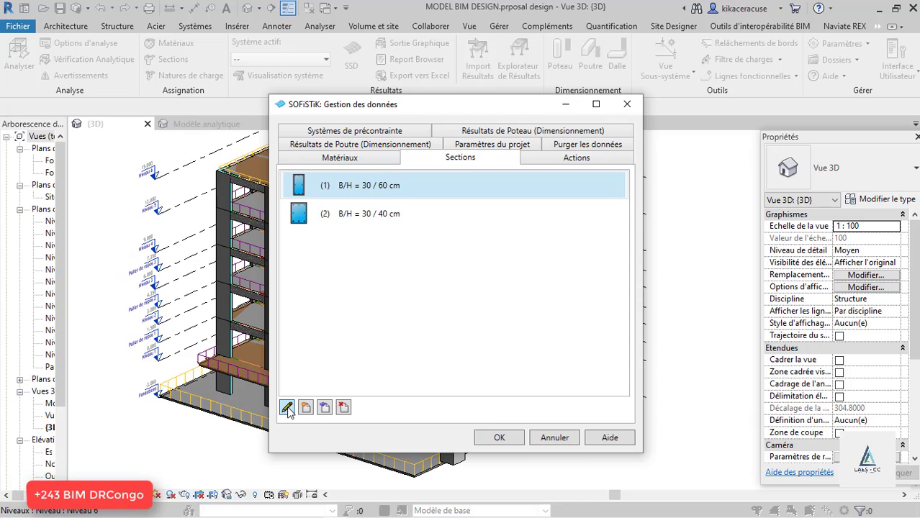
{"action": "left_click", "coordinate": [287, 409]}
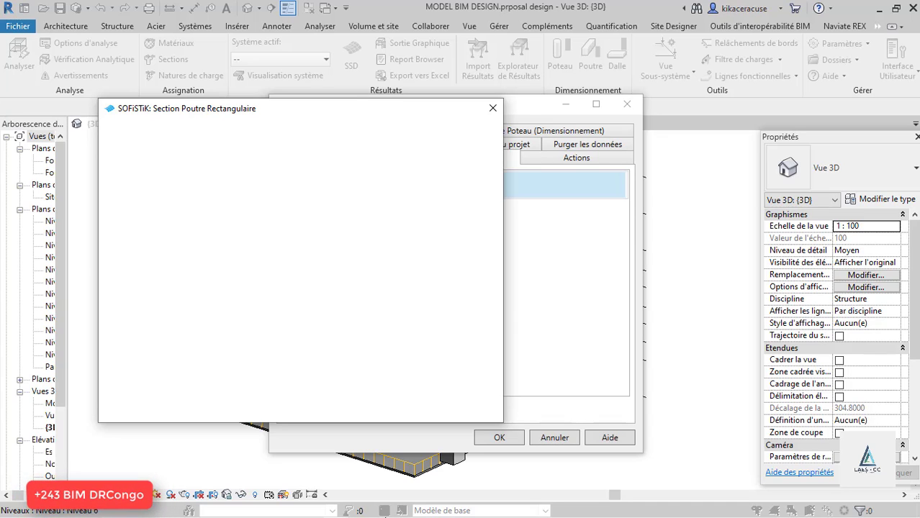
{"action": "left_click", "coordinate": [493, 108]}
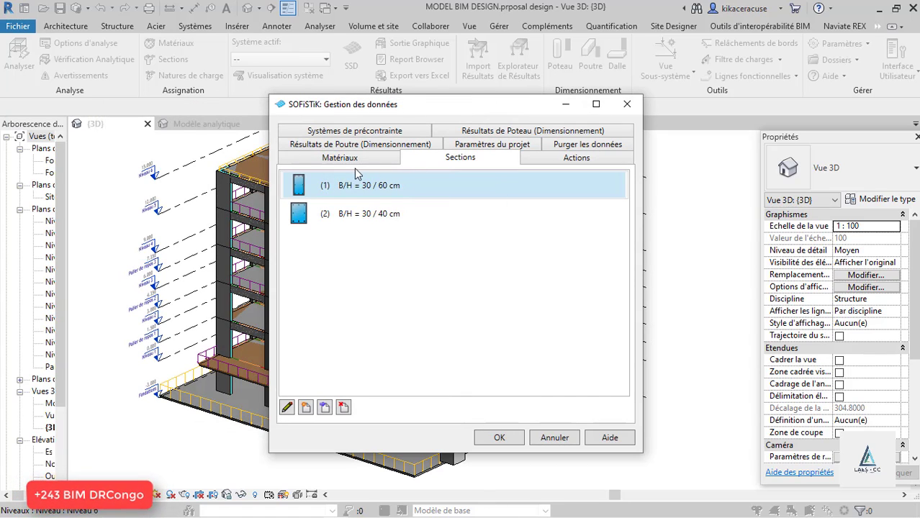
{"action": "left_click", "coordinate": [627, 106]}
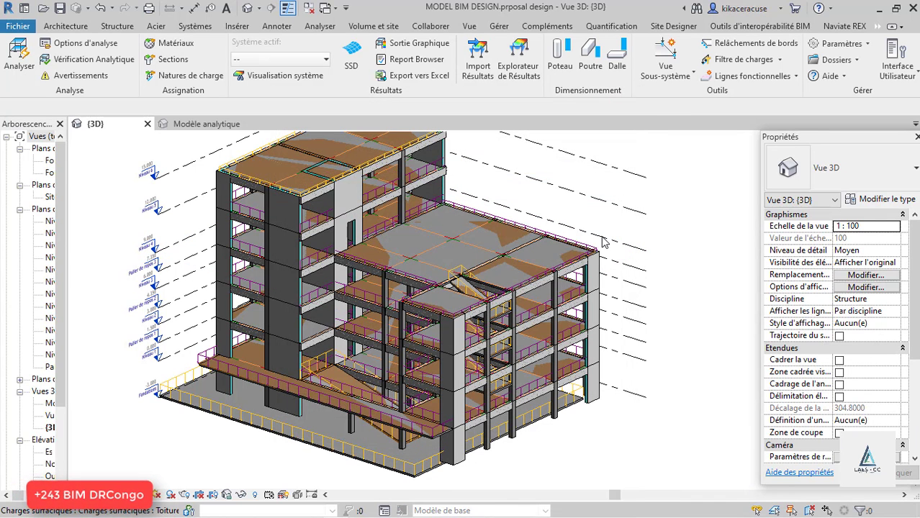
{"action": "scroll", "coordinate": [398, 193], "scroll_direction": "up", "scroll_amount": 3}
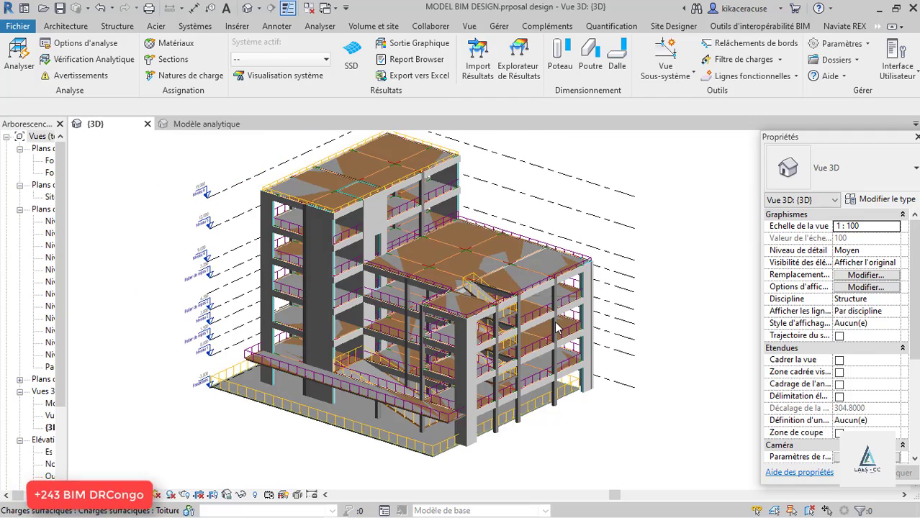